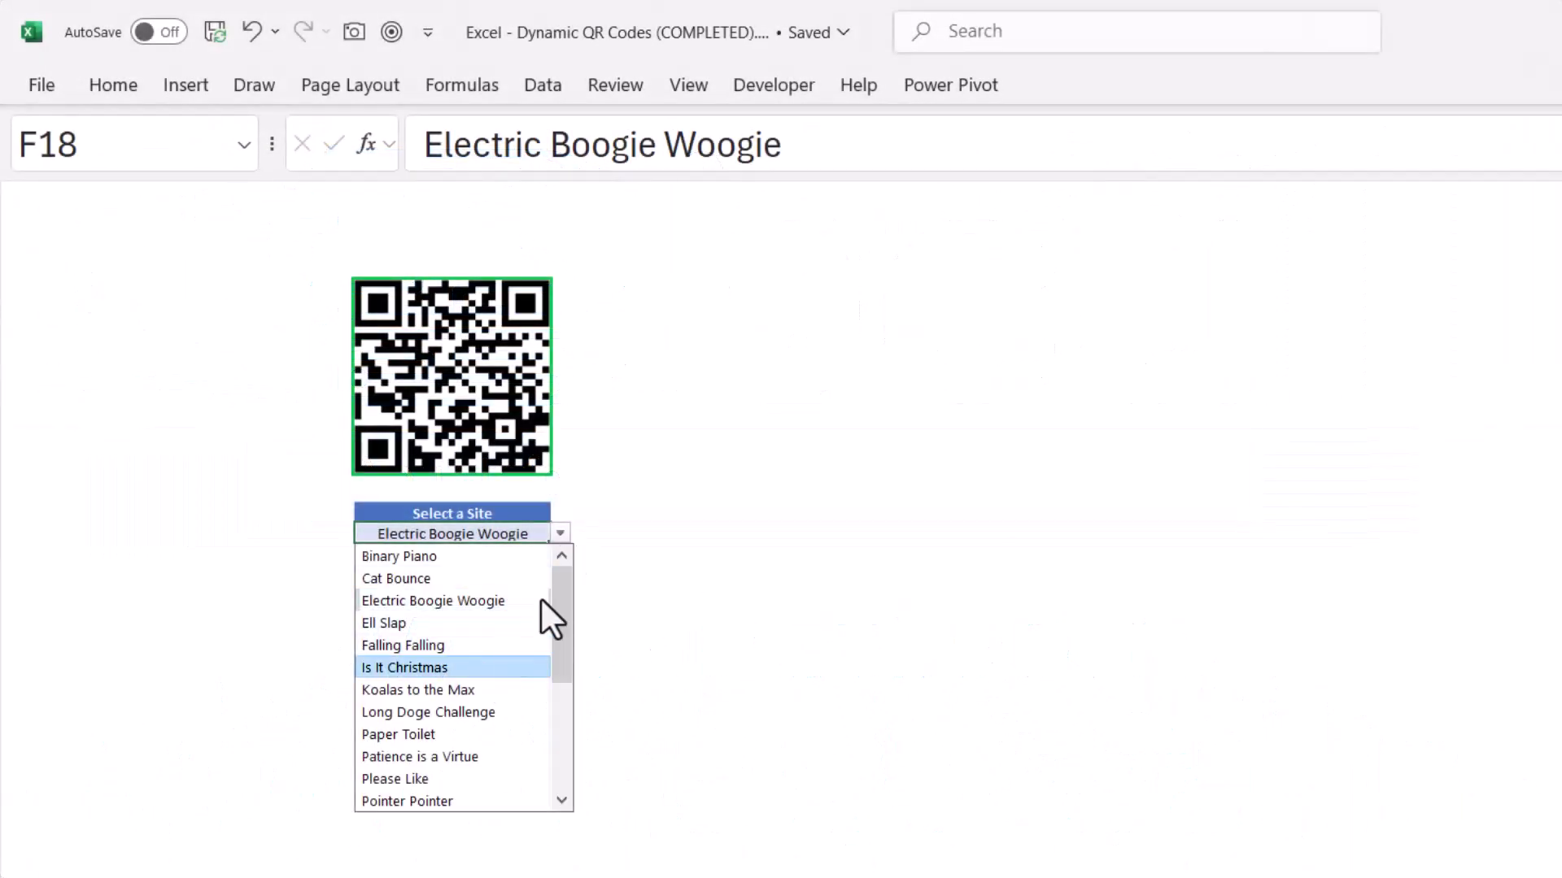
# Cycle F18 through Is It Christmas, Paper Toilet, Electric Boogie Woogie, Pointer Pointer, Ell Slap, ending on This Man.
pyautogui.click(536, 665)
pyautogui.click(560, 533)
pyautogui.click(463, 736)
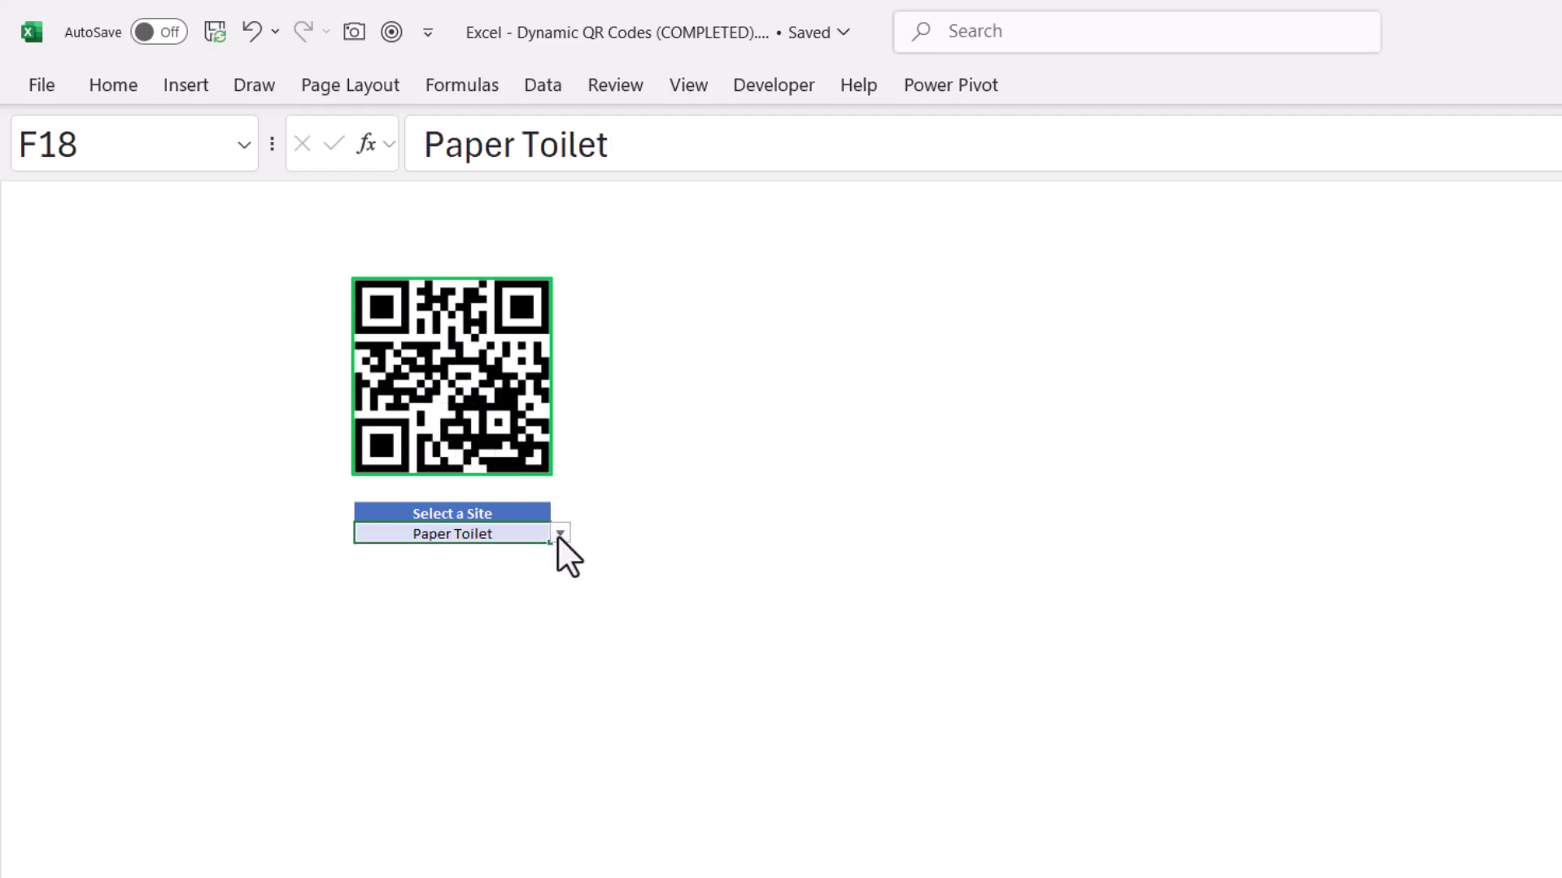
pyautogui.click(559, 533)
pyautogui.click(486, 582)
pyautogui.click(559, 534)
pyautogui.click(448, 800)
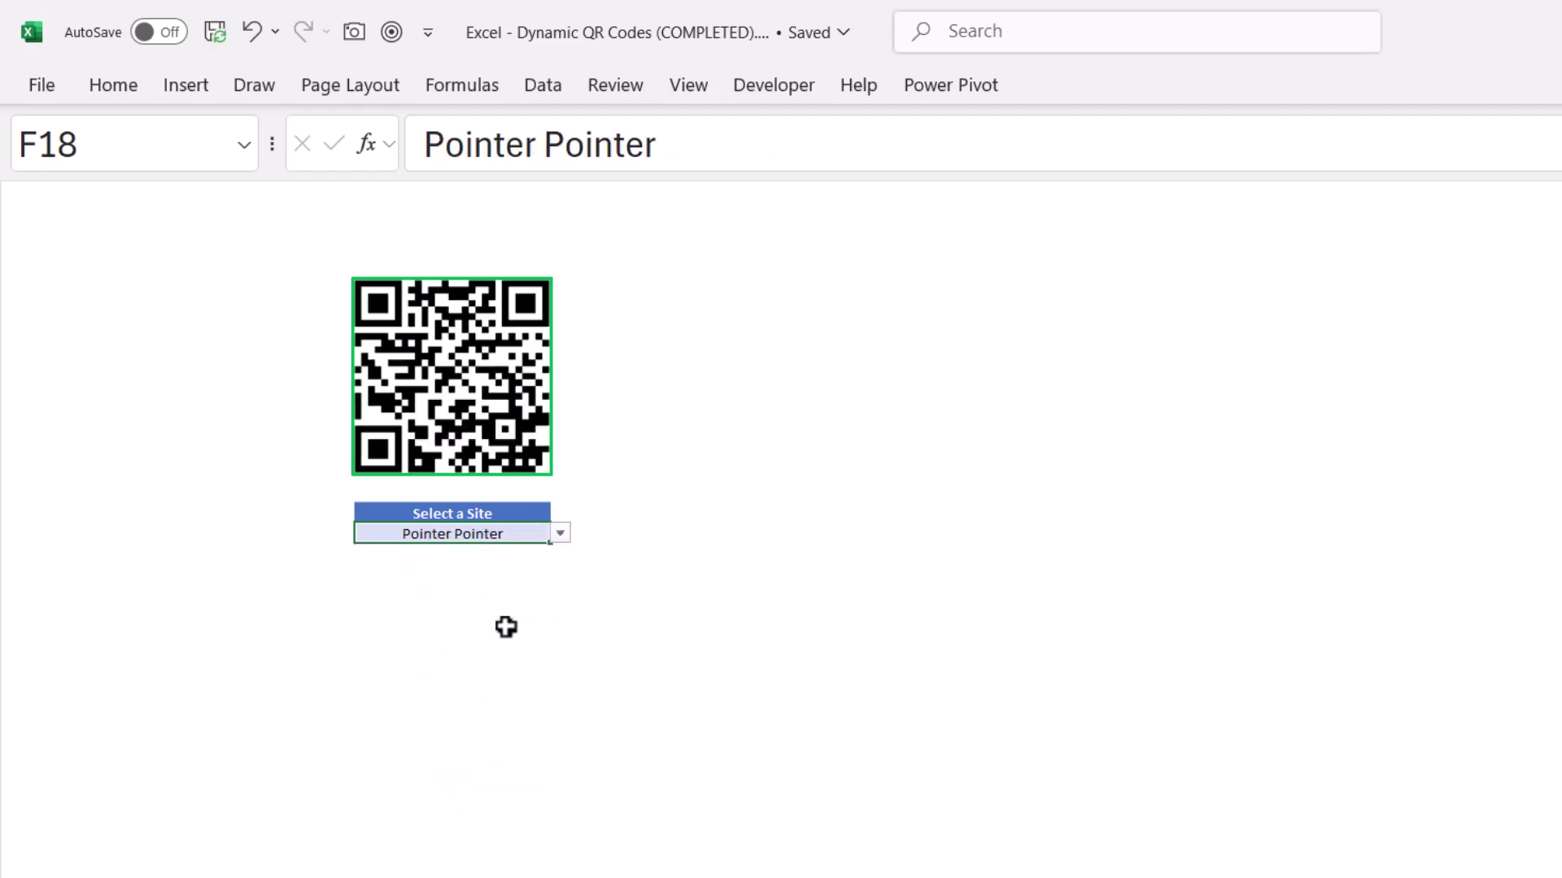
pyautogui.click(560, 534)
pyautogui.click(472, 623)
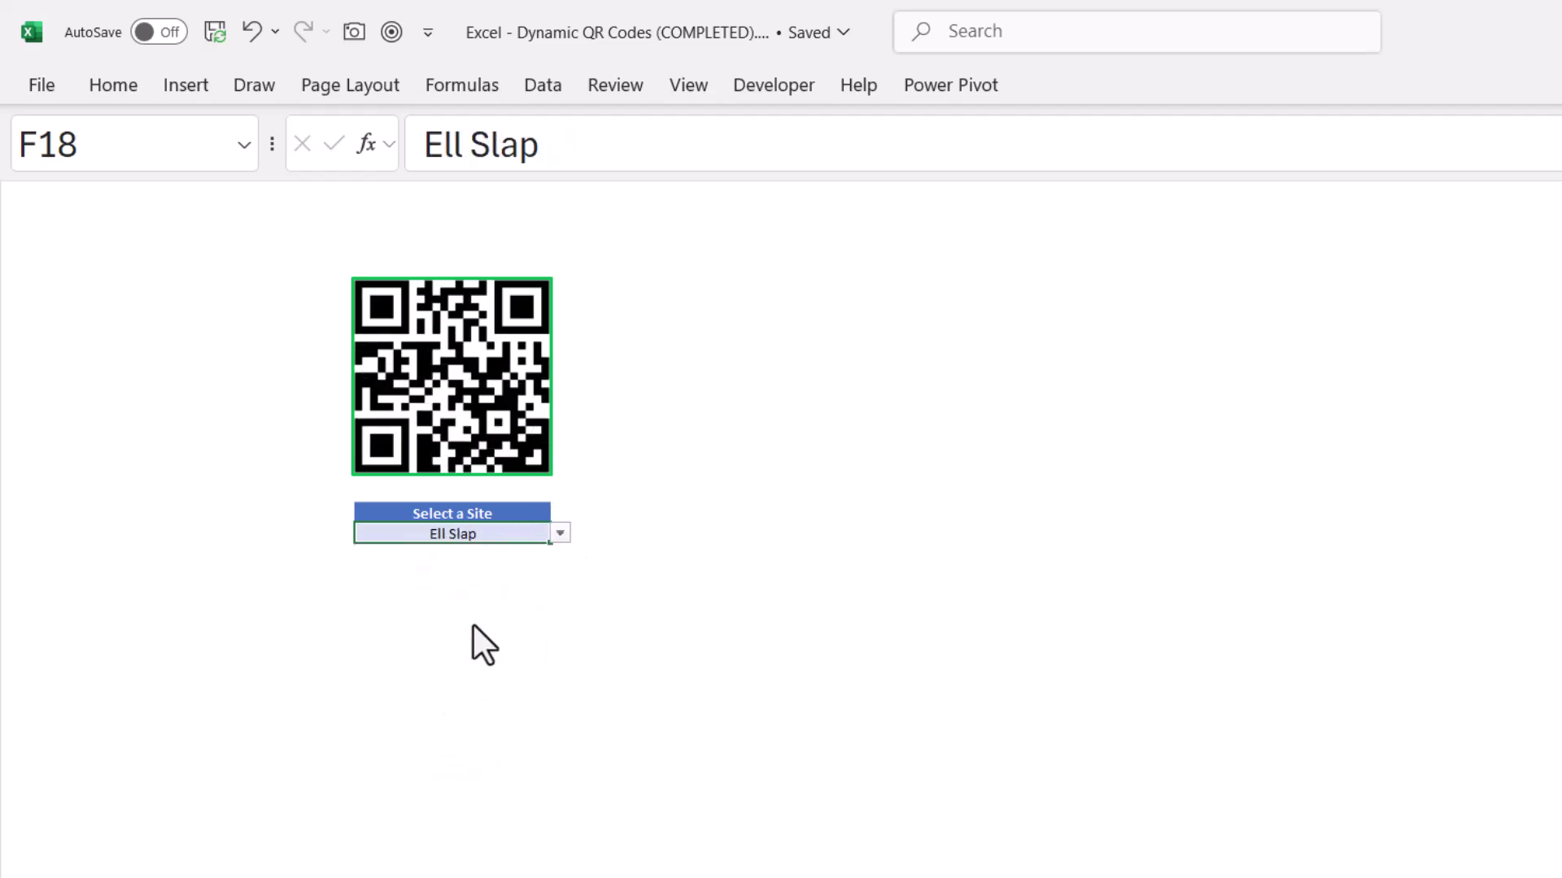
pyautogui.click(561, 532)
pyautogui.scroll(-4, 512, 701)
pyautogui.click(472, 709)
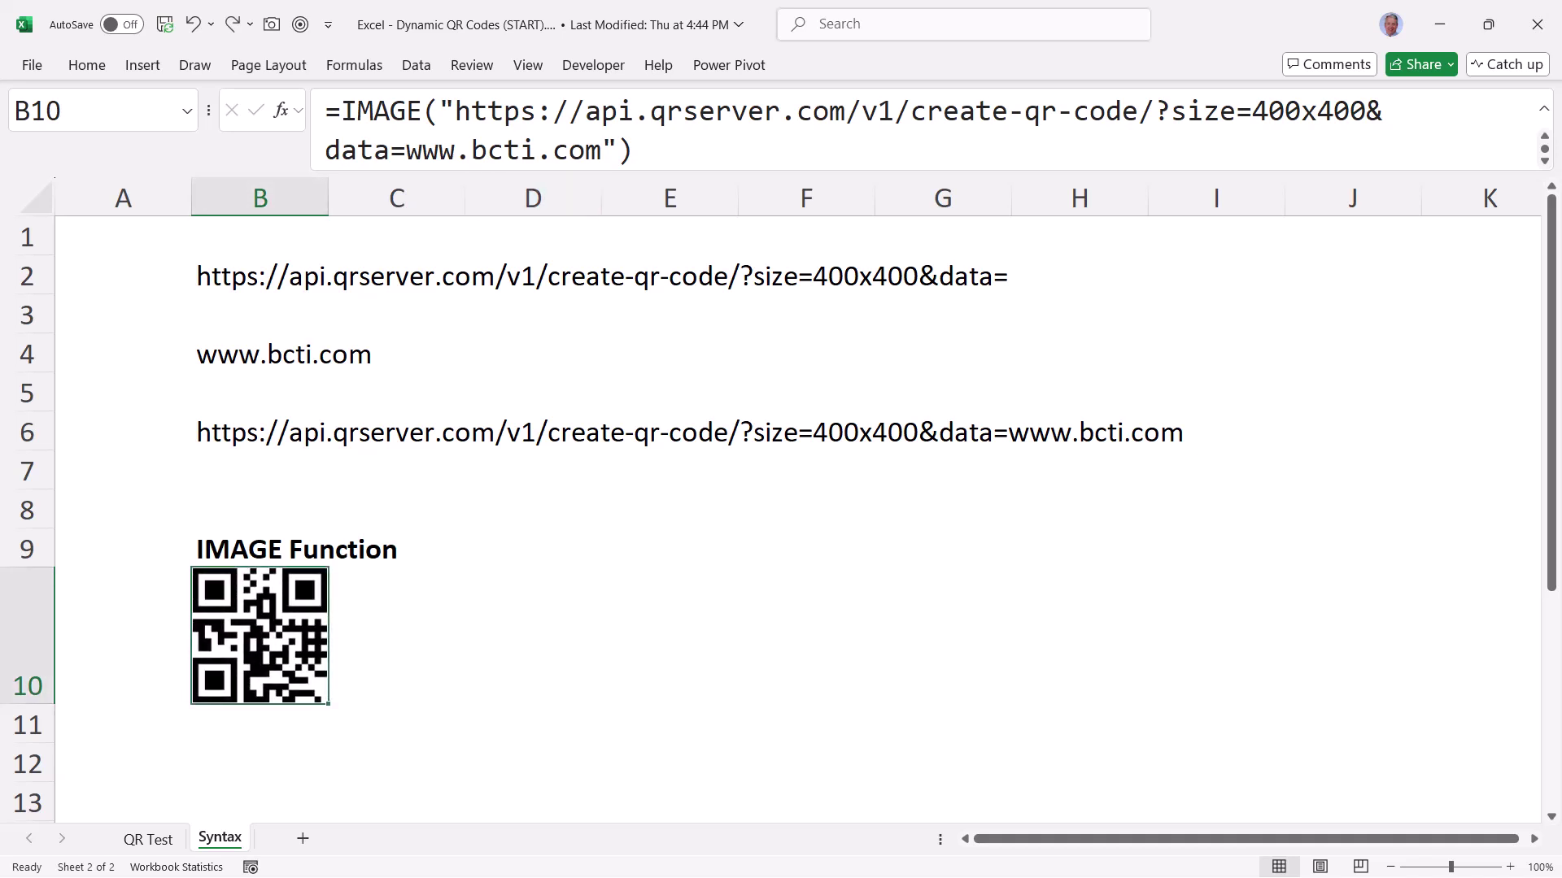
# Replace bcti with microsoft in B10's IMAGE formula, then undo and redo to compare QR codes.
pyautogui.doubleClick(503, 149)
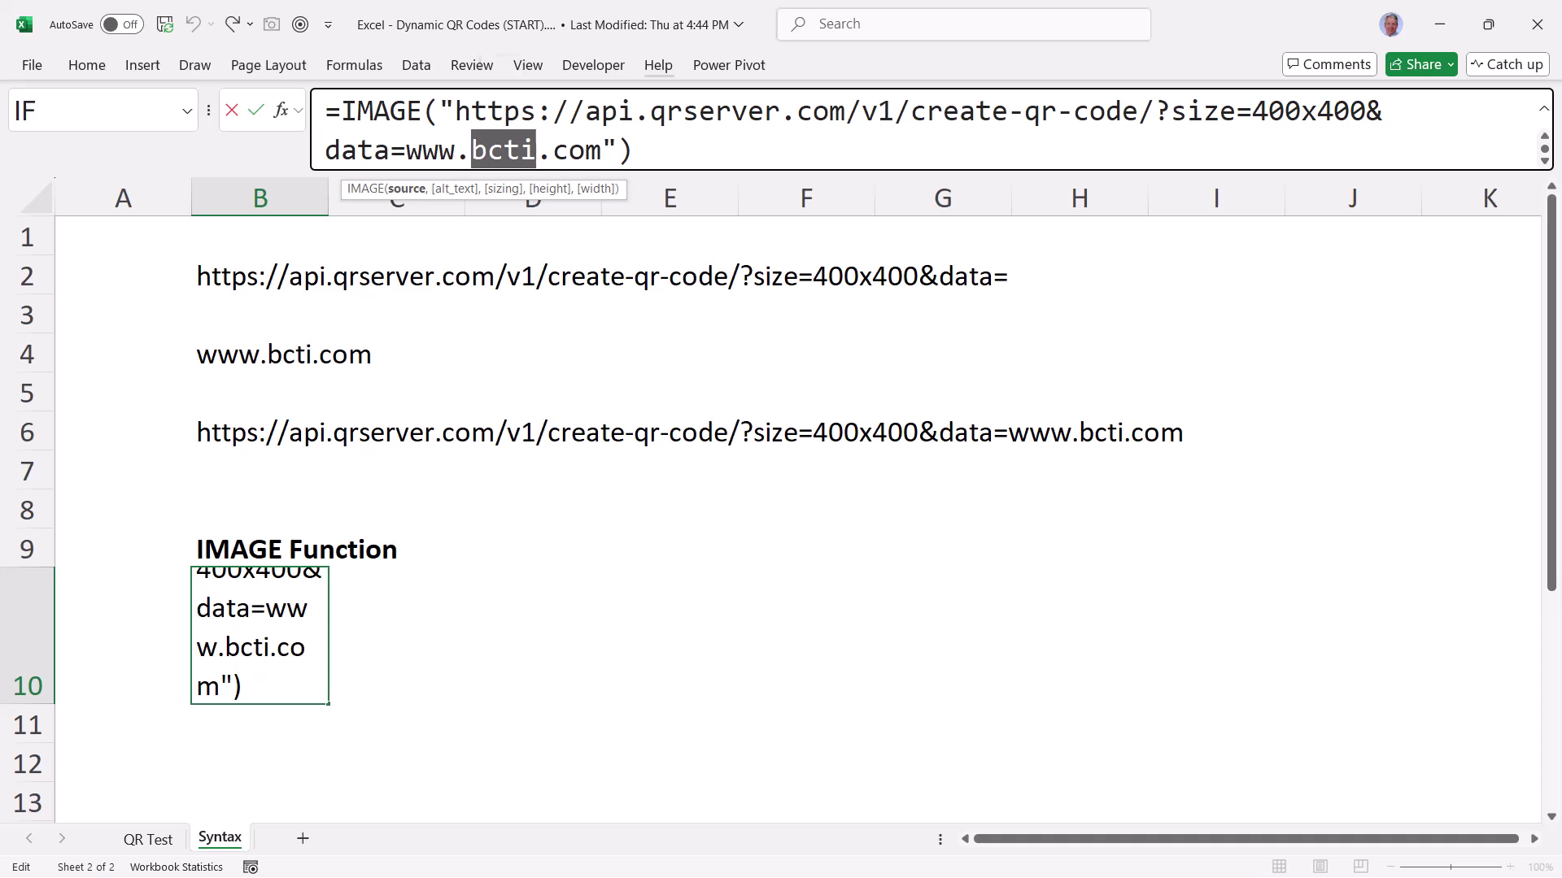
pyautogui.write('microsoft')
pyautogui.hotkey('ctrl', 'Return')
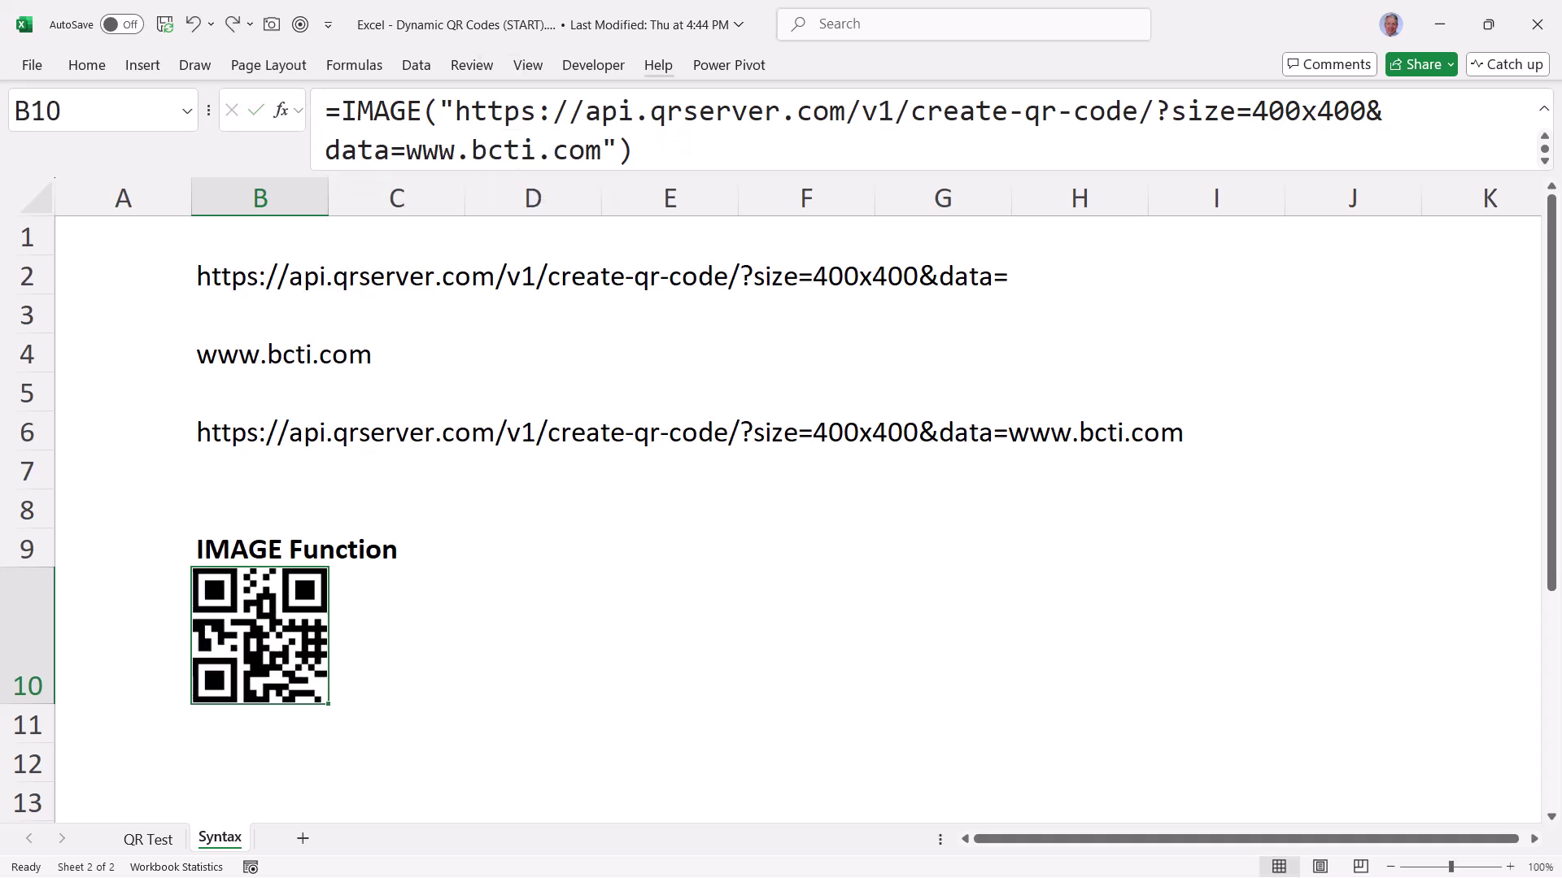
pyautogui.hotkey('ctrl', 'z')
pyautogui.hotkey('ctrl', 'y')
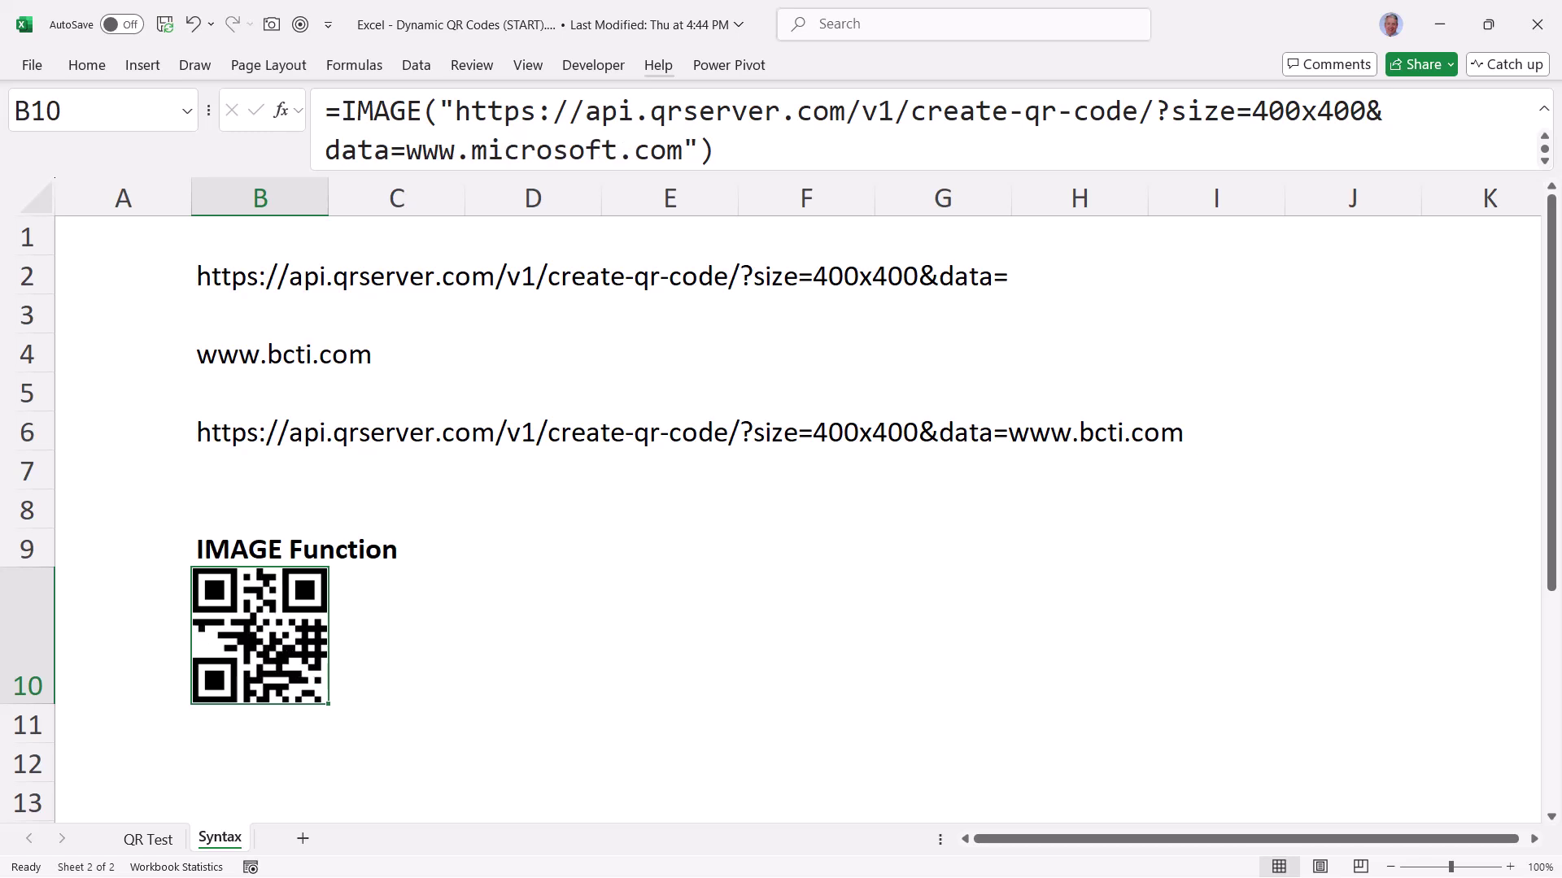
pyautogui.hotkey('ctrl', 'z')
pyautogui.hotkey('ctrl', 'y')
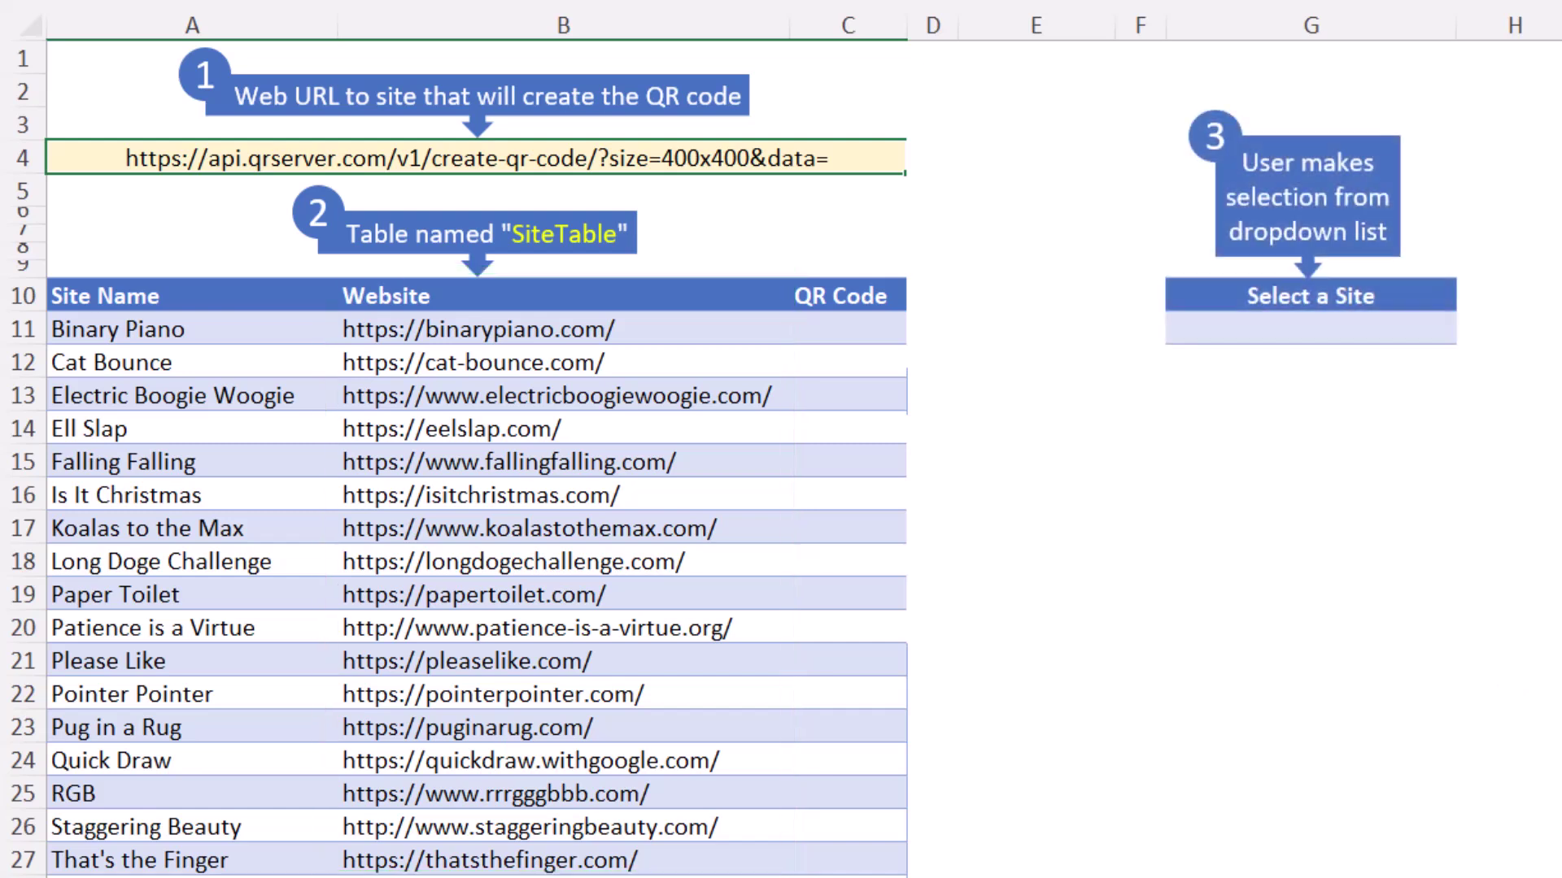
# Give G11 list validation sourced from =$A$11:$A$33 and check its dropdown of site names.
pyautogui.click(1276, 327)
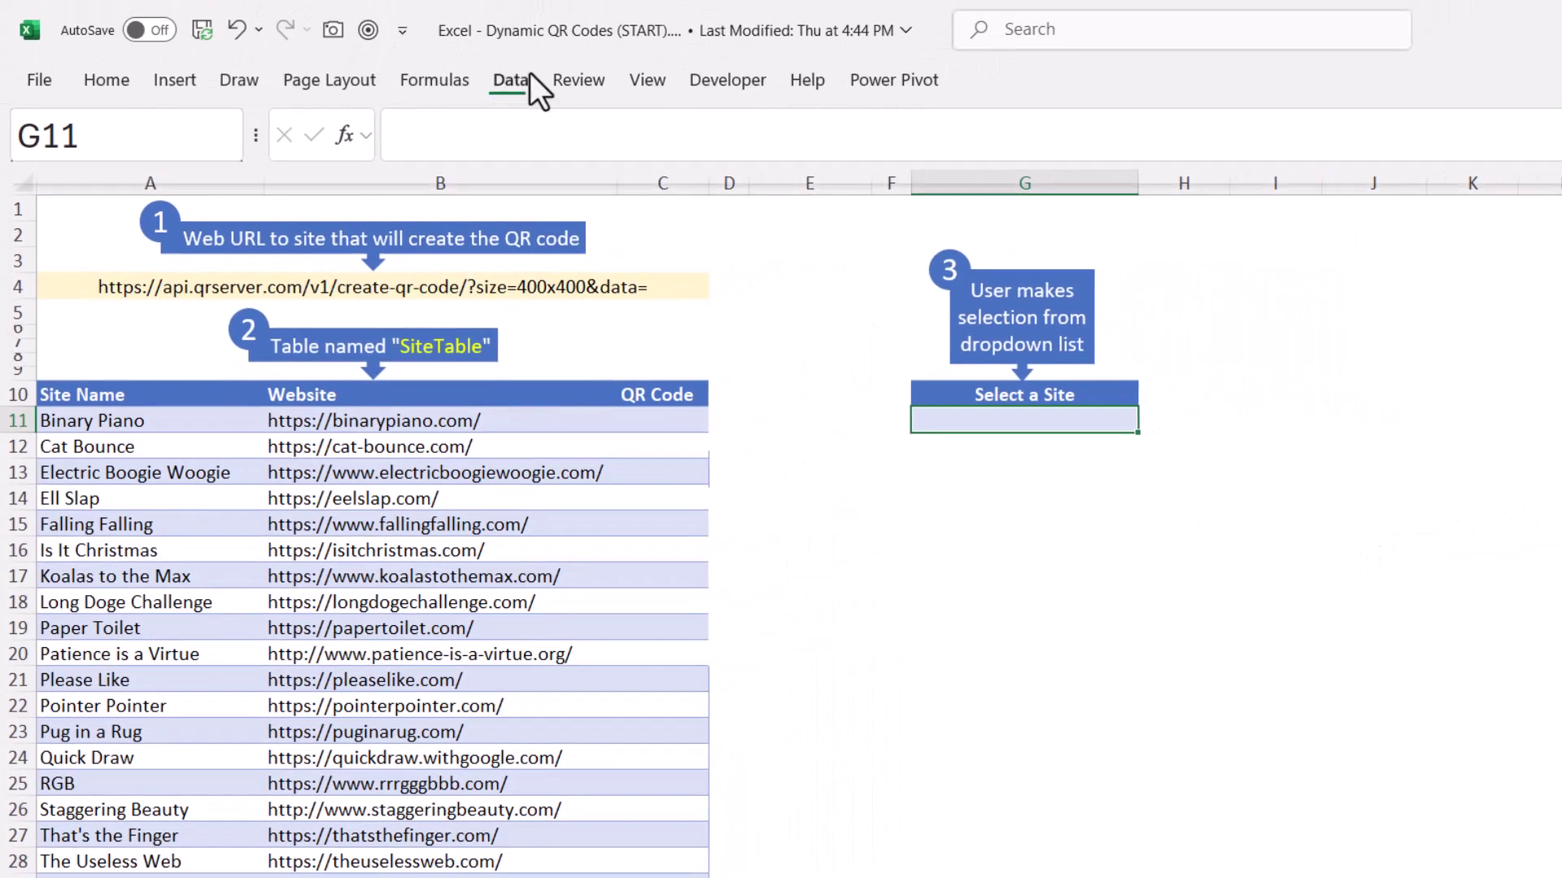
pyautogui.click(529, 71)
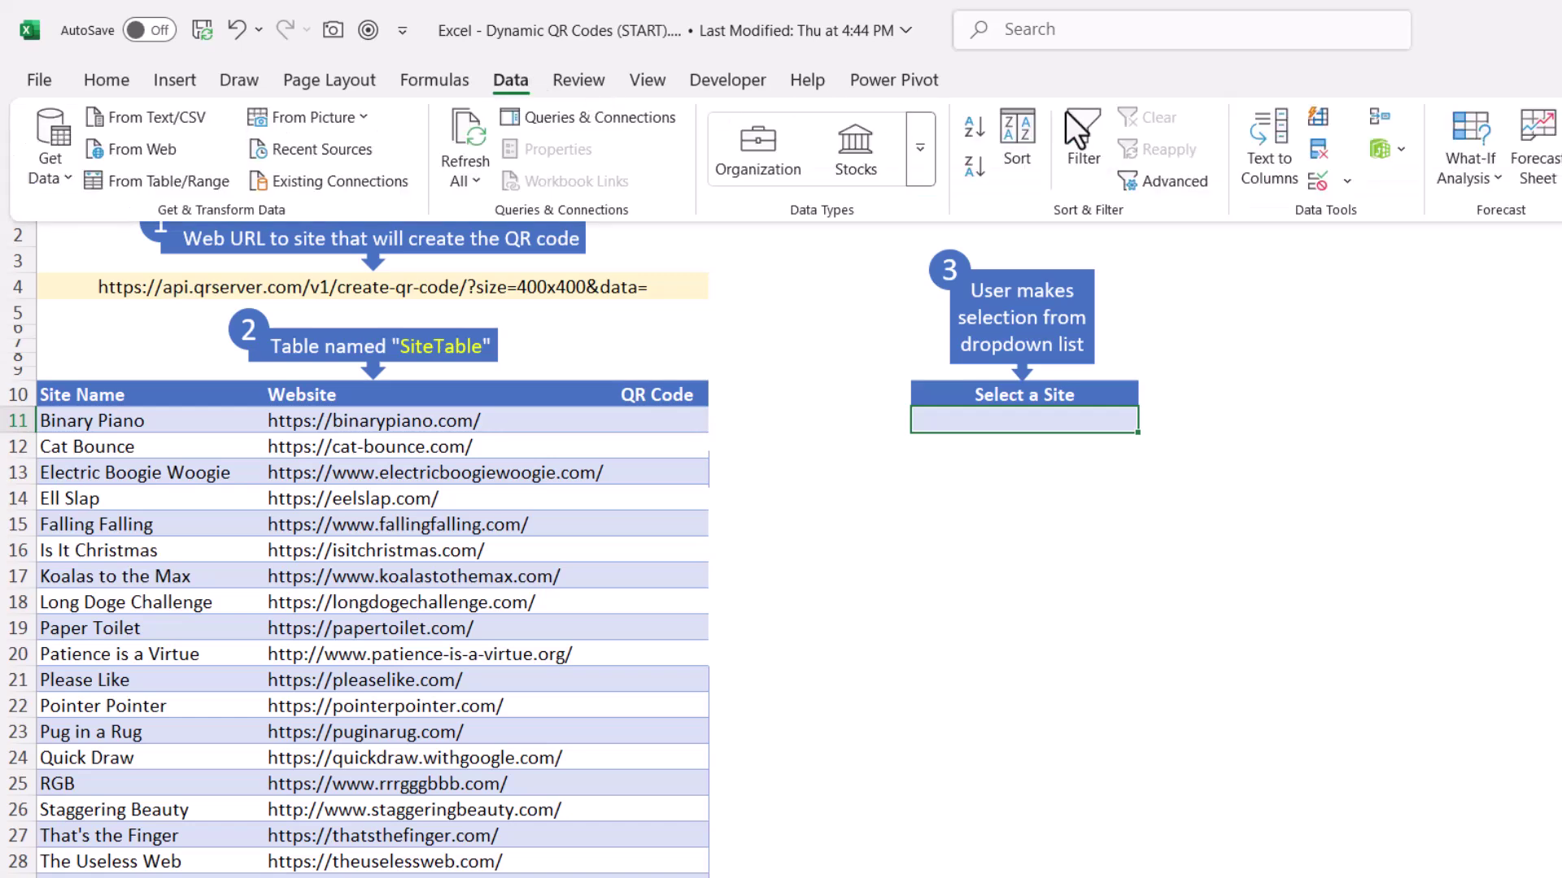
pyautogui.click(1311, 184)
pyautogui.click(602, 548)
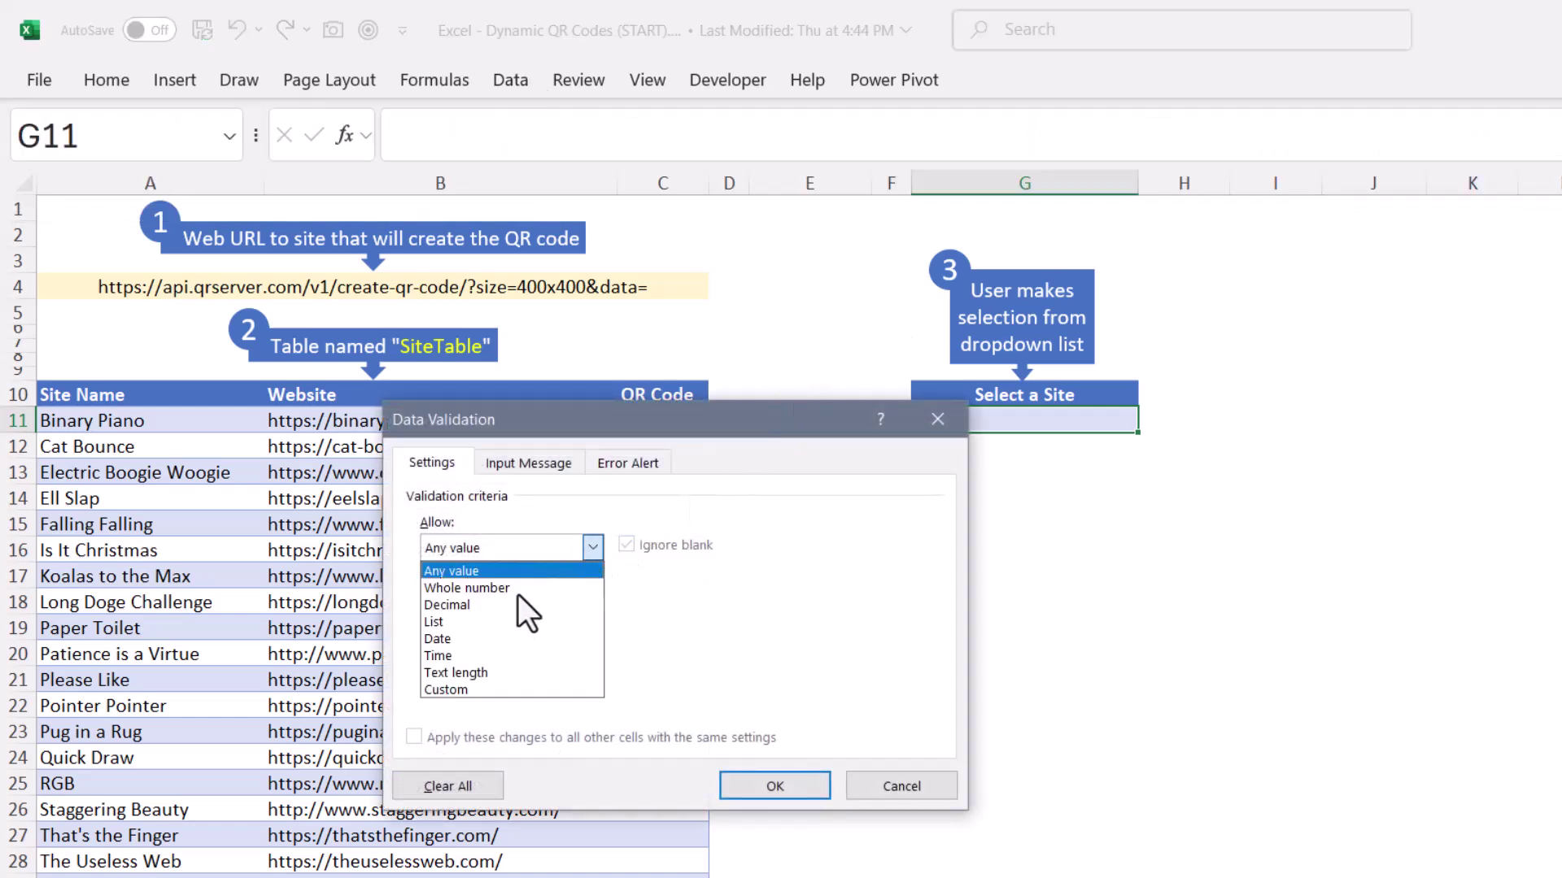
pyautogui.click(496, 625)
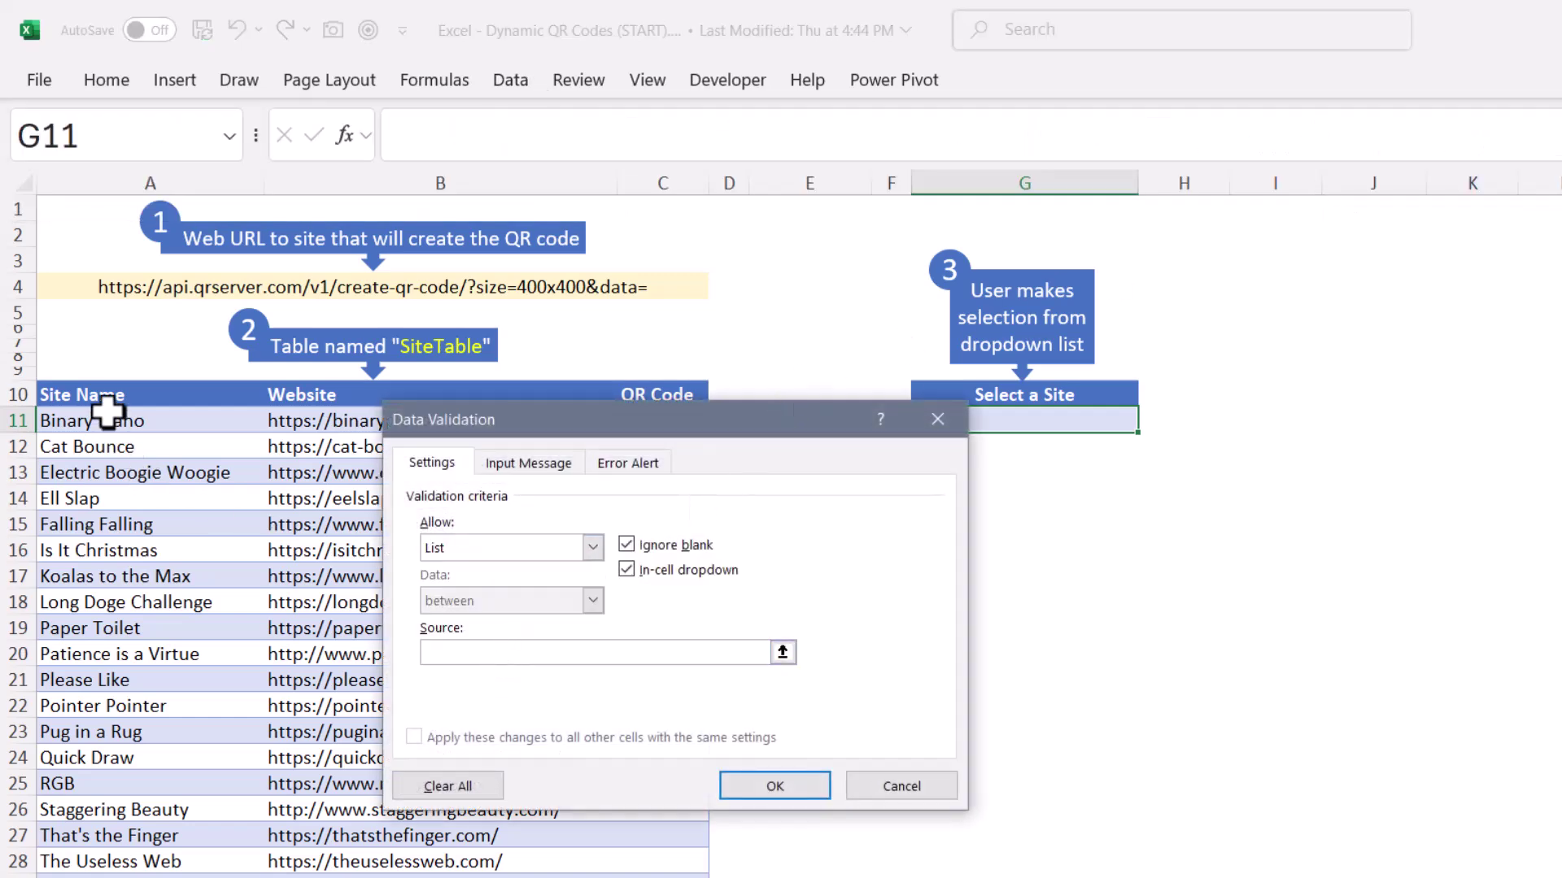
pyautogui.click(124, 373)
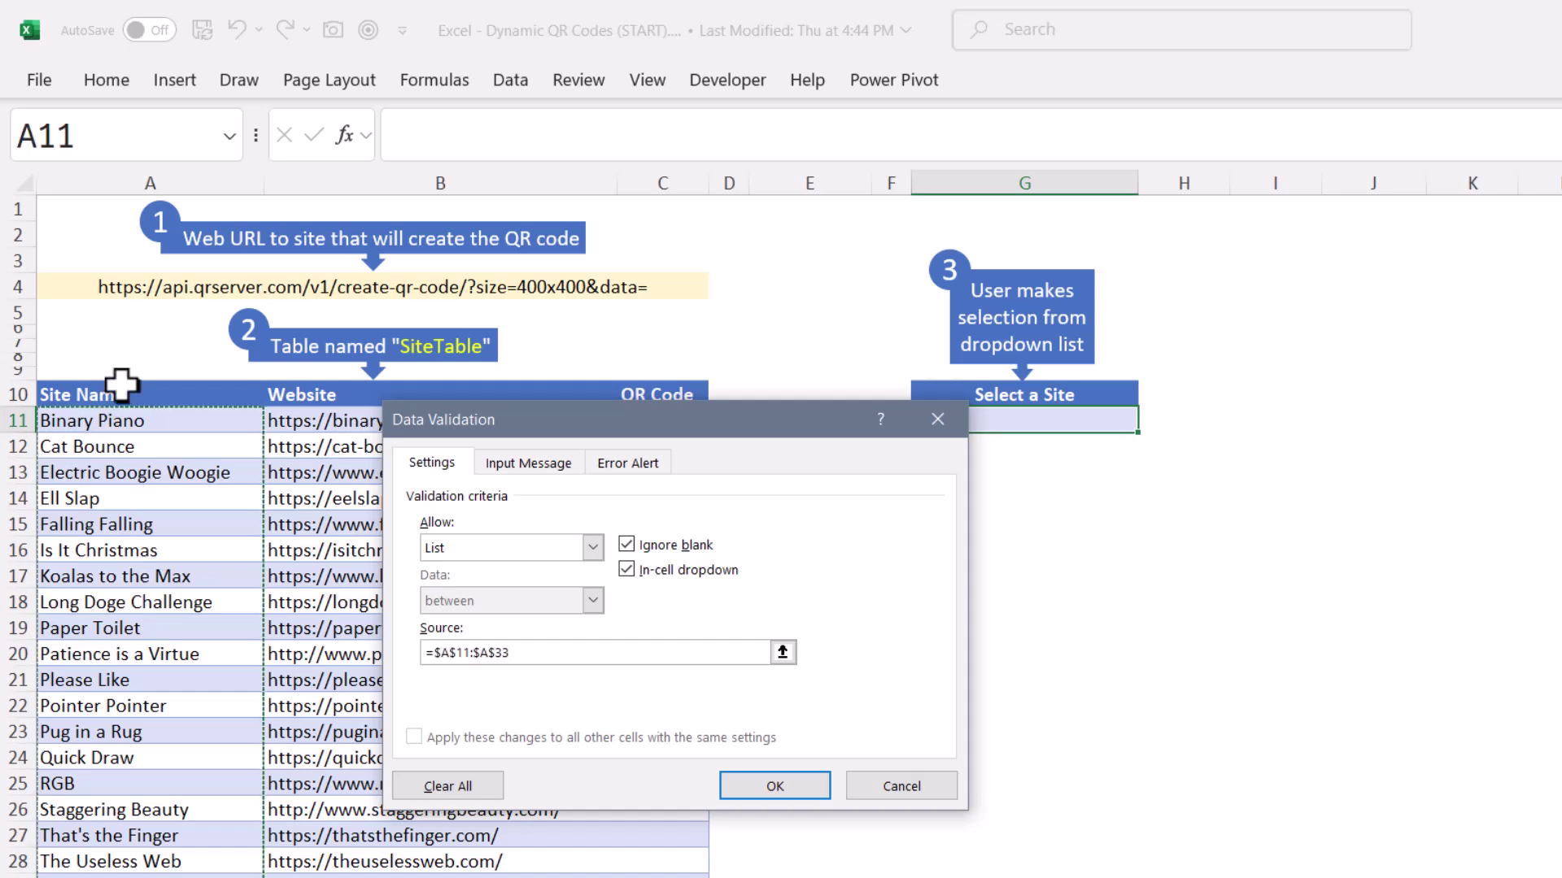
pyautogui.click(775, 786)
pyautogui.click(1149, 423)
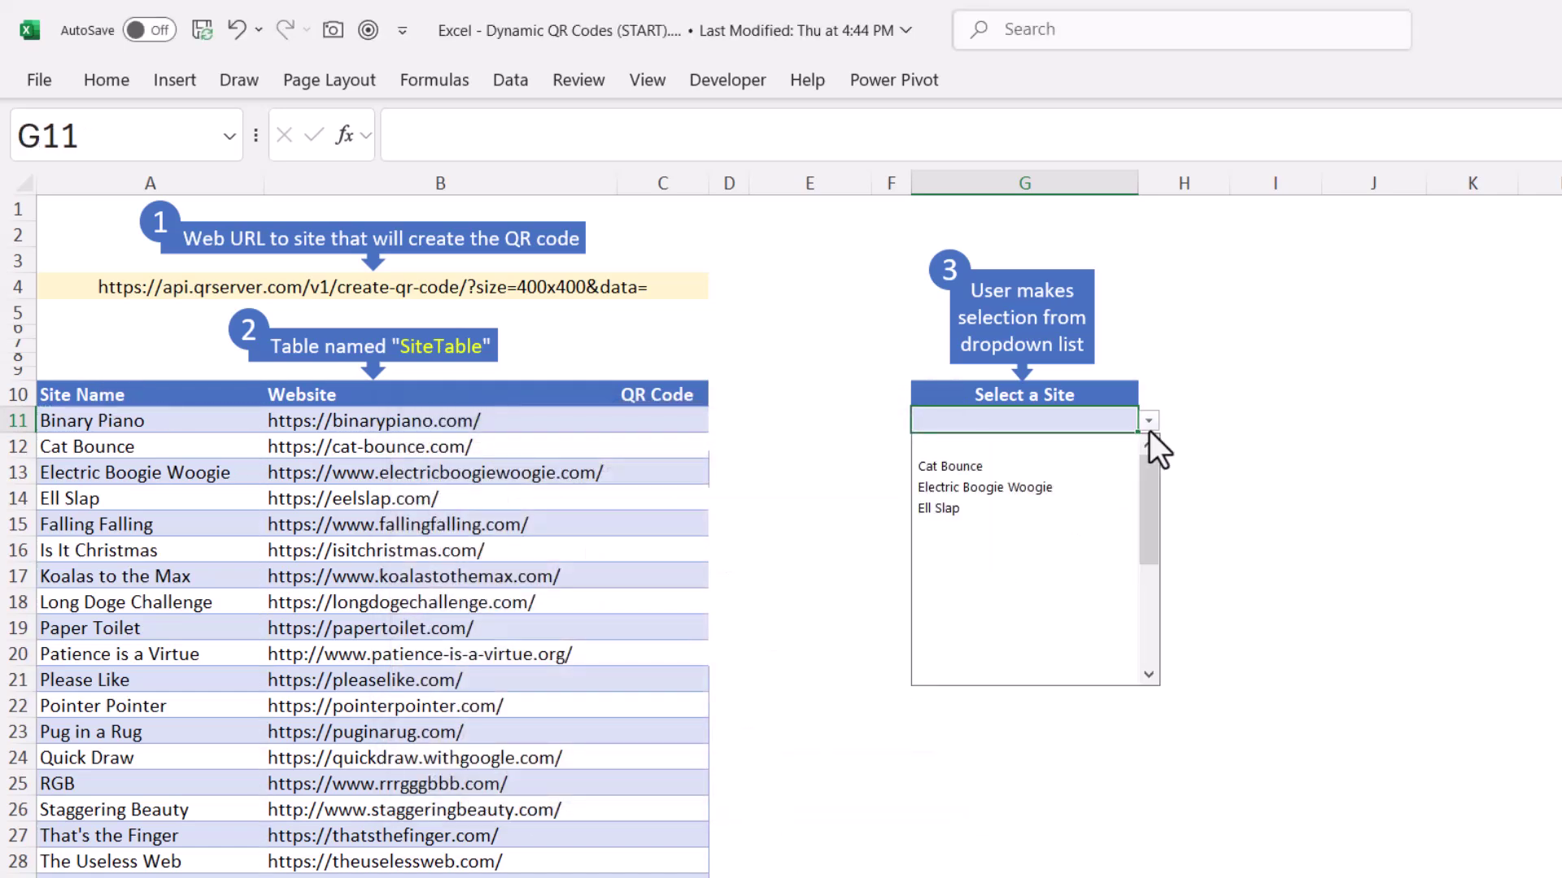
pyautogui.moveTo(1154, 474); pyautogui.dragTo(1121, 423)
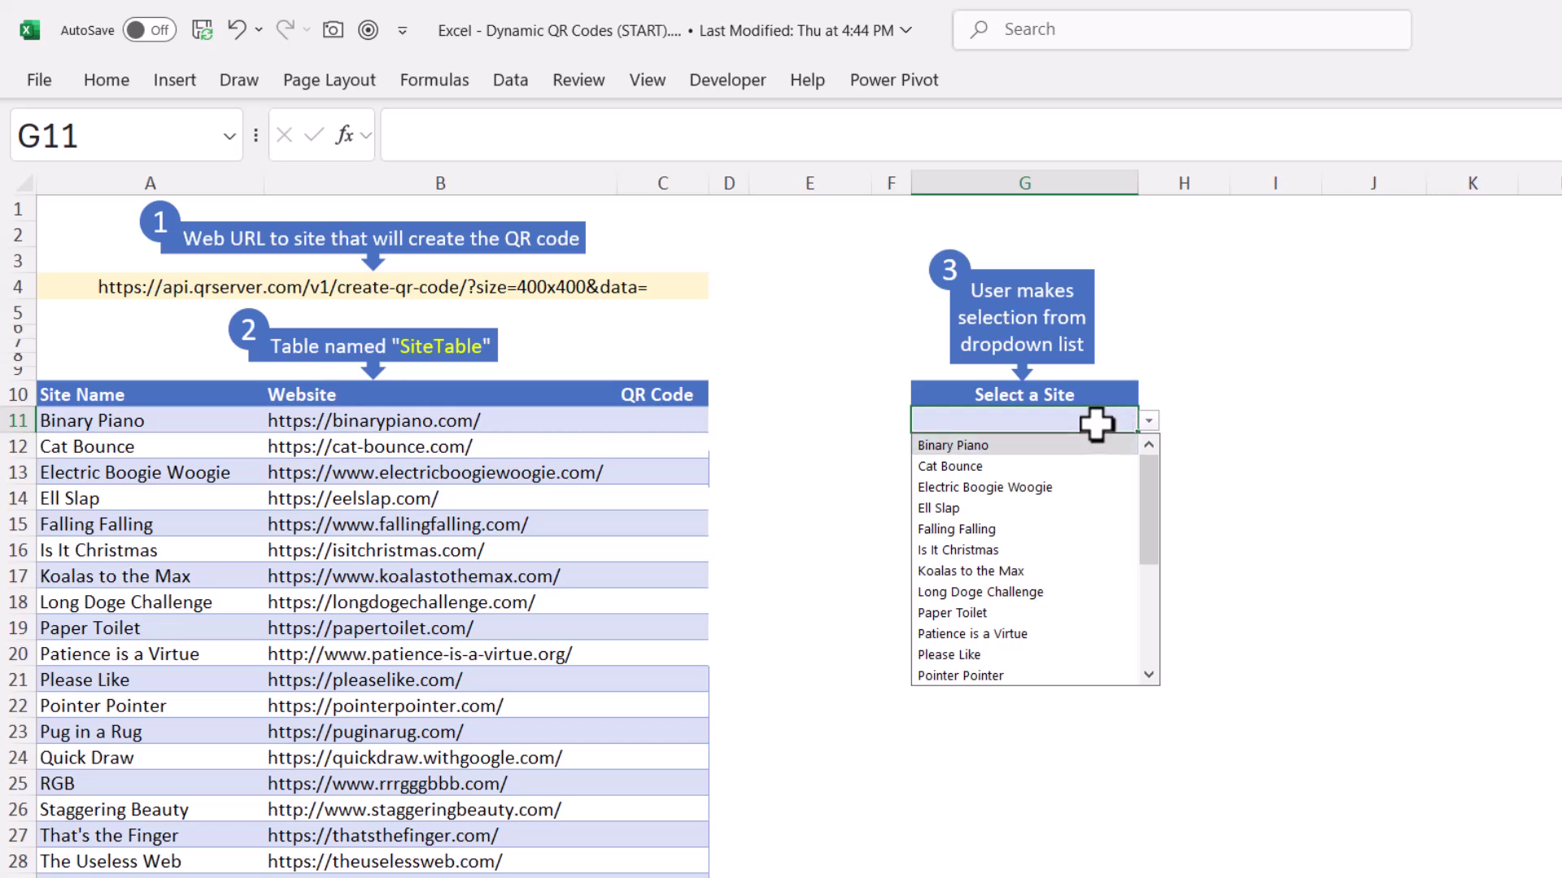
# Turn off G11's error alert for invalid entries and choose Electric Boogie Woogie from its list.
pyautogui.click(1096, 422)
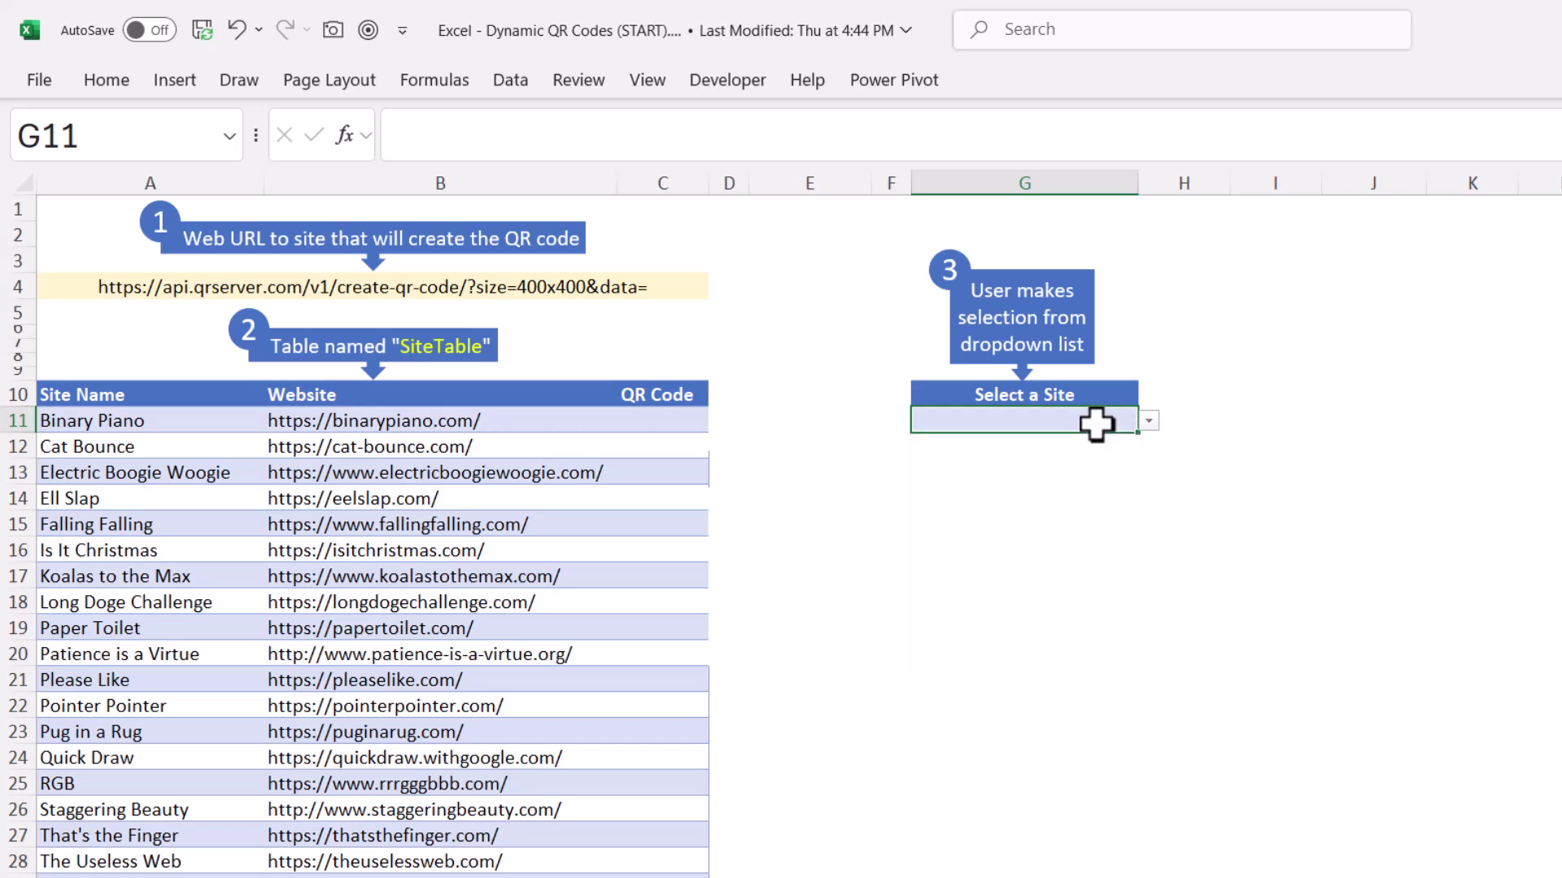
pyautogui.click(509, 86)
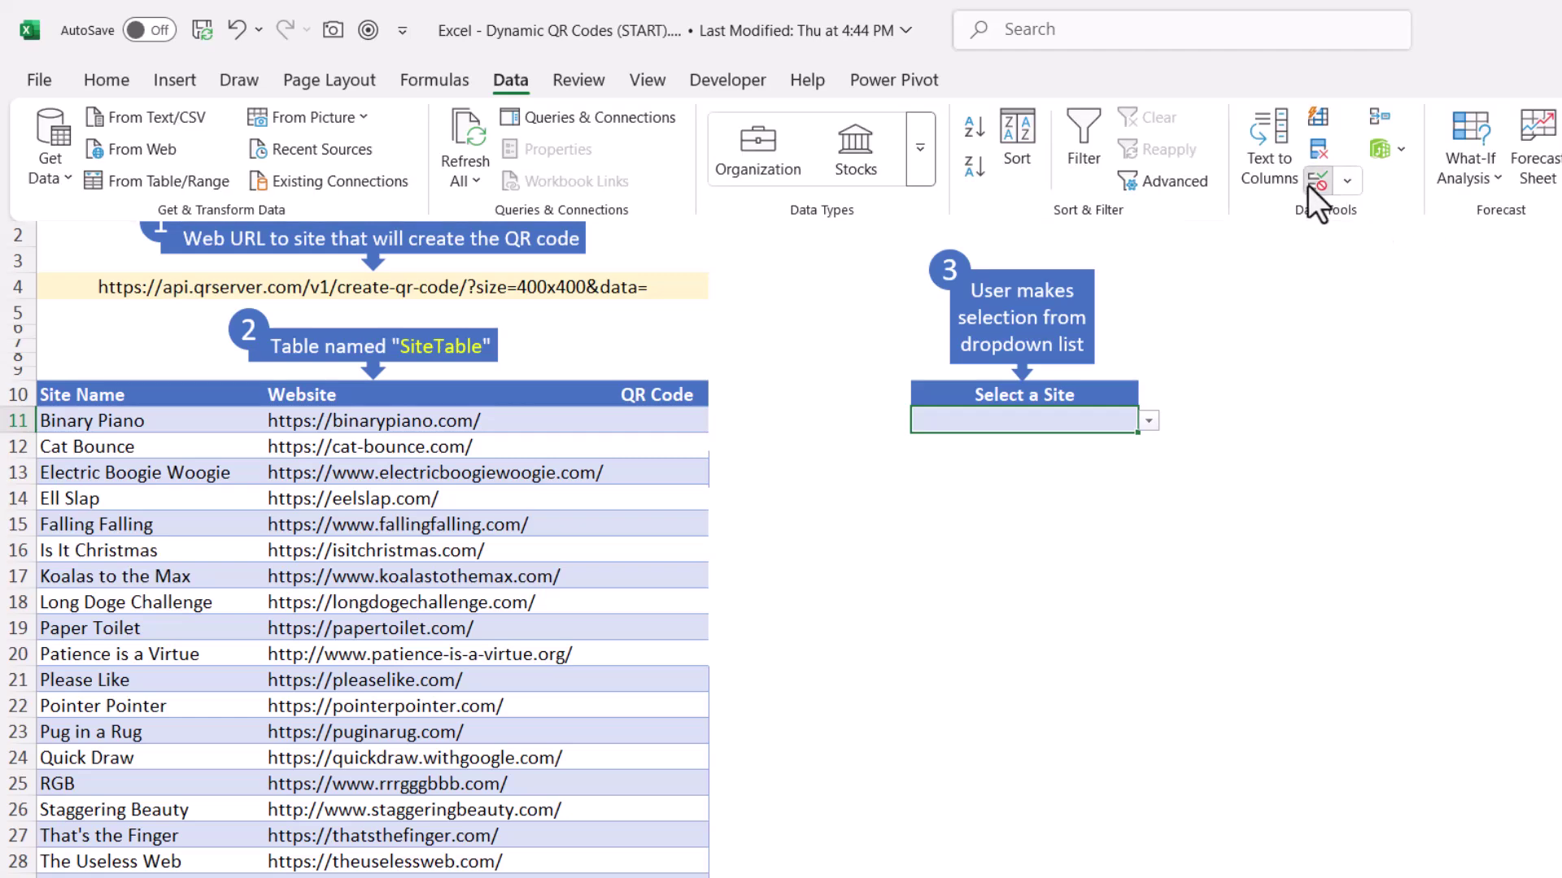
pyautogui.click(1308, 185)
pyautogui.click(631, 465)
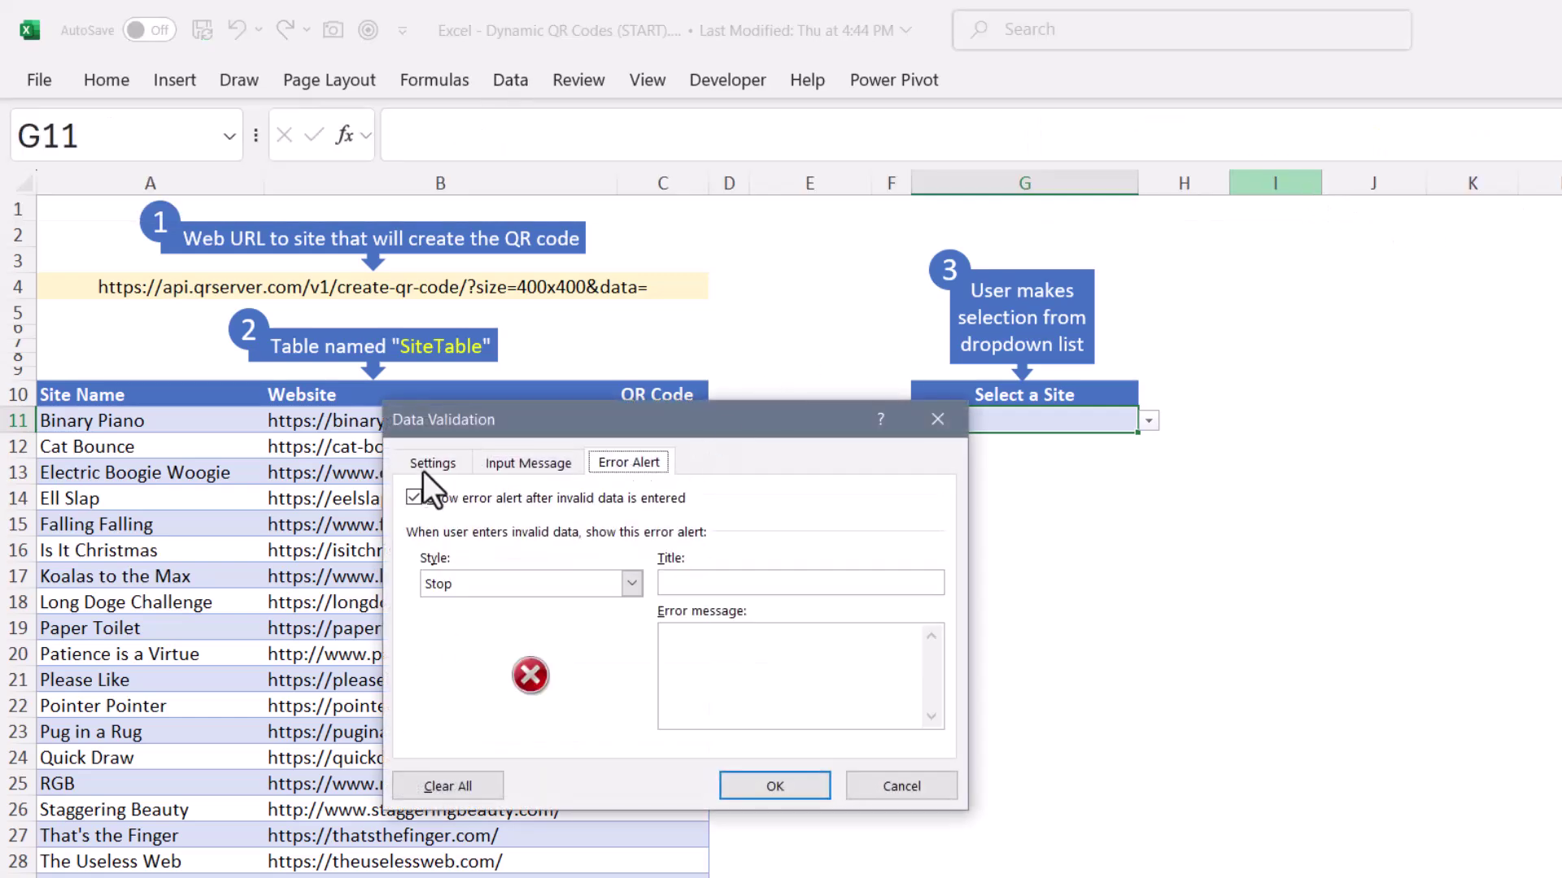
pyautogui.click(413, 497)
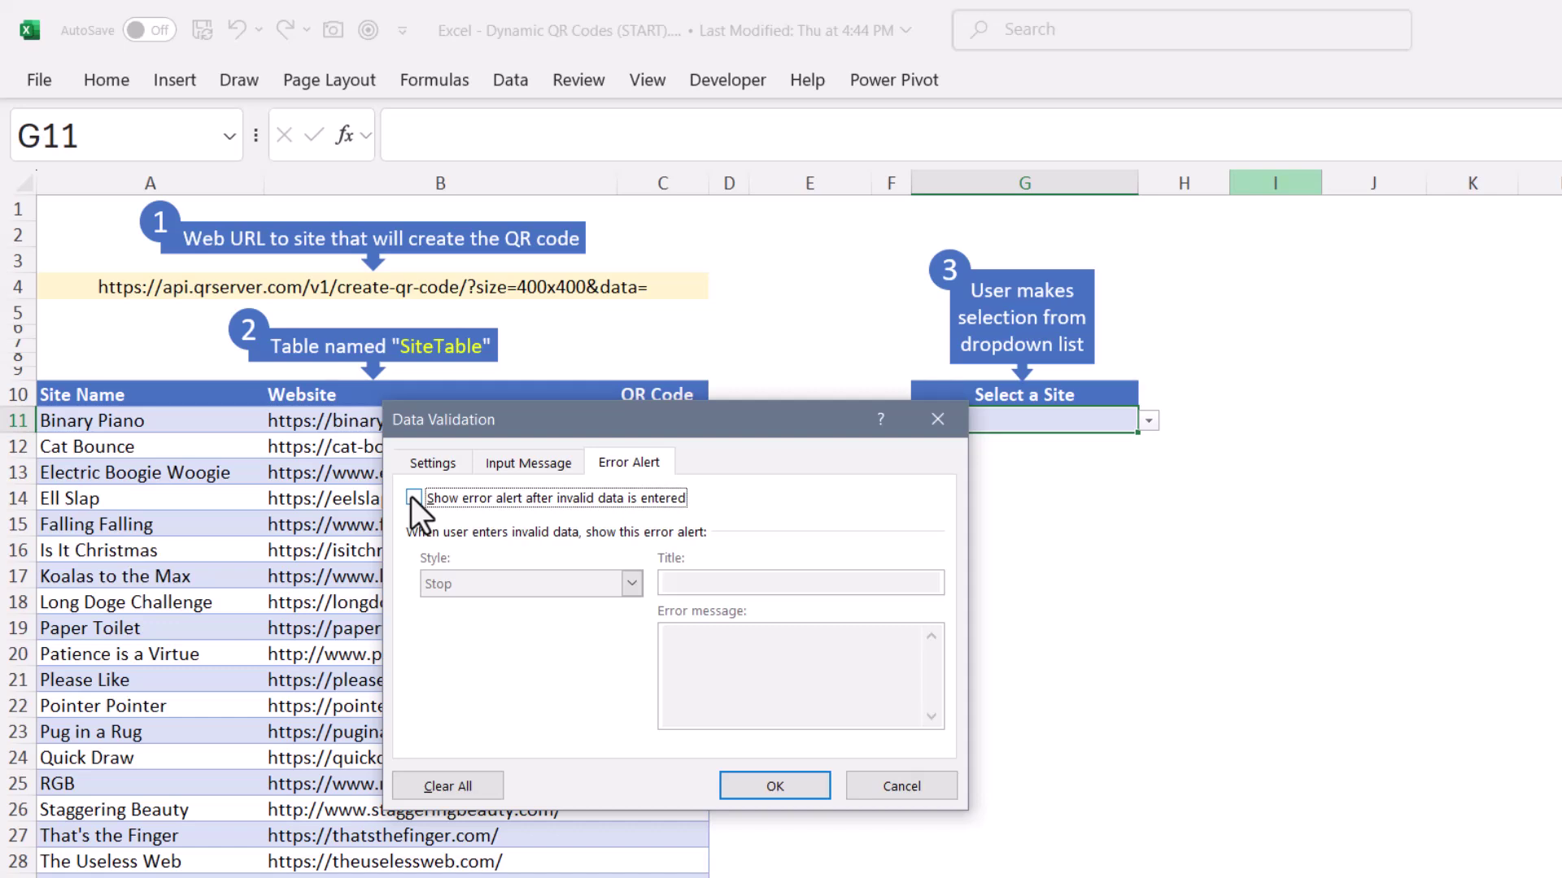
pyautogui.click(723, 791)
pyautogui.click(1149, 421)
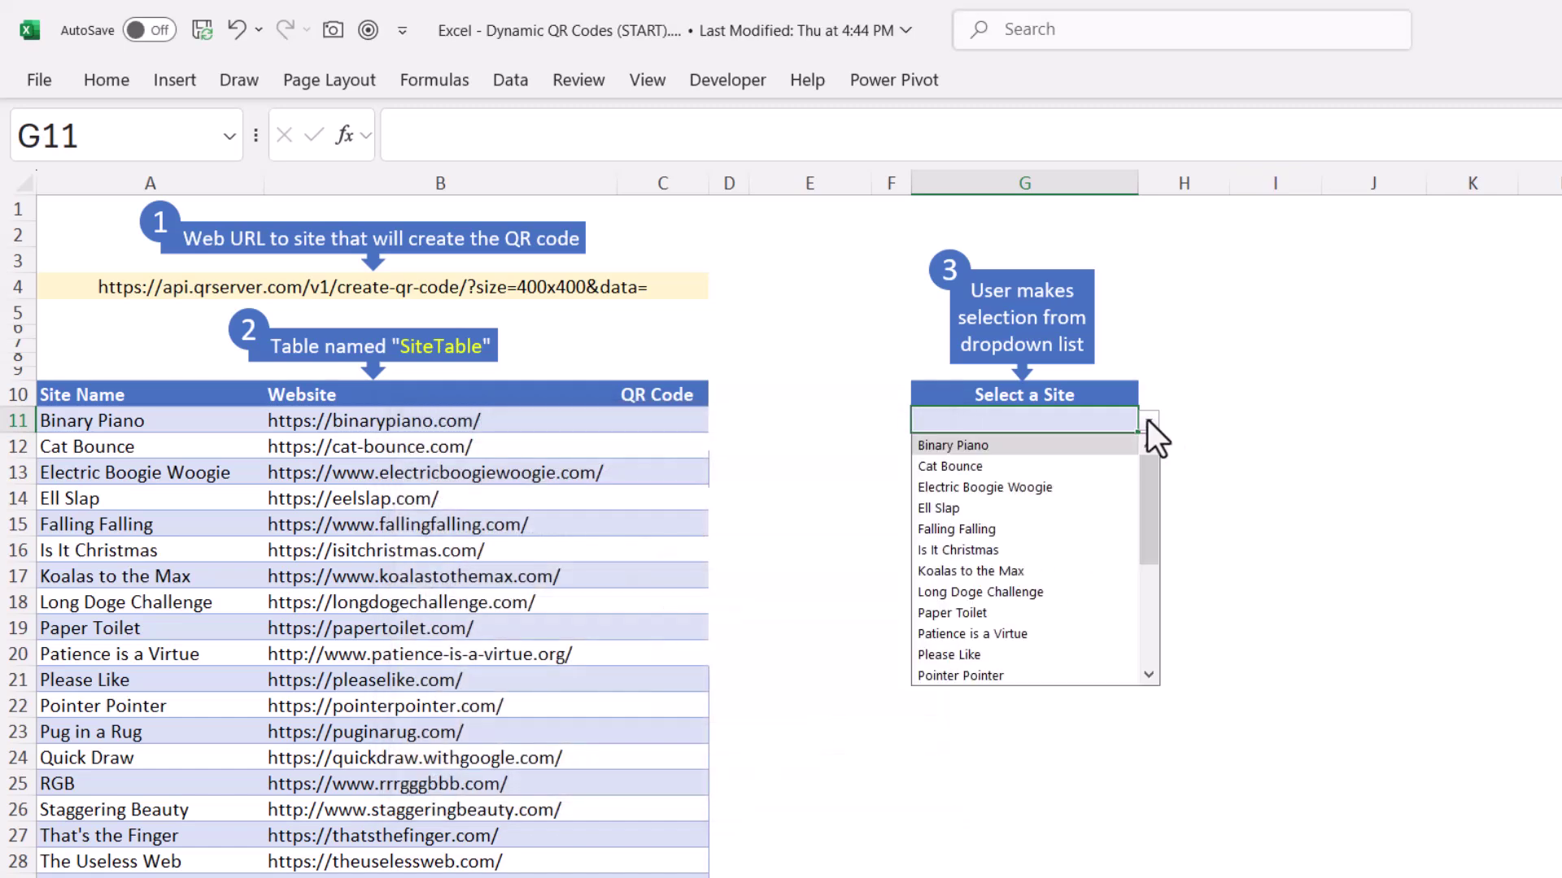
pyautogui.click(1016, 491)
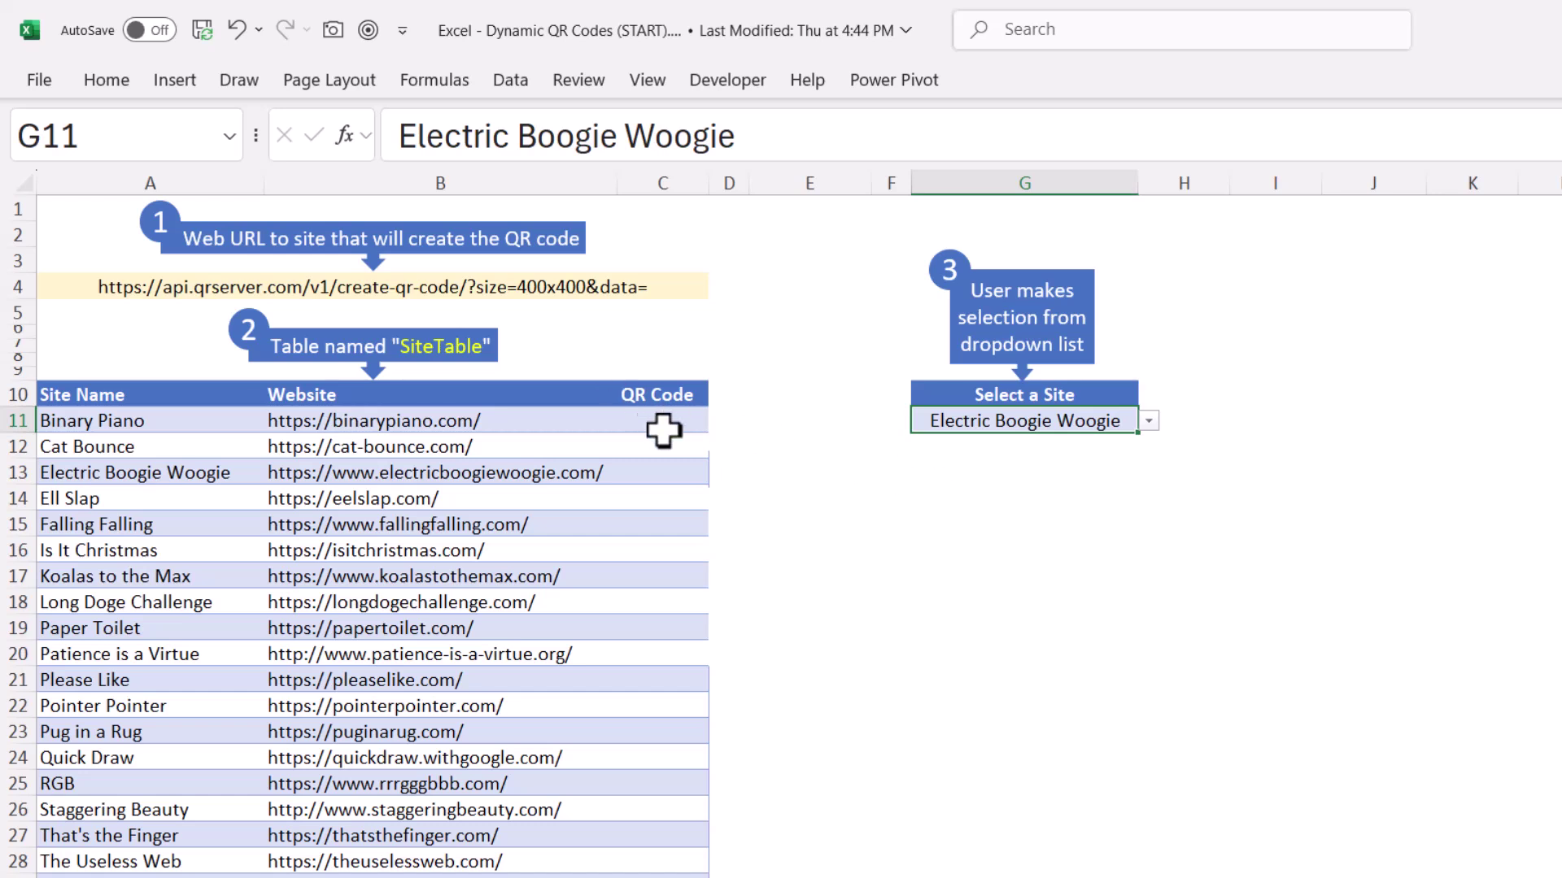
pyautogui.moveTo(650, 423); pyautogui.dragTo(653, 788)
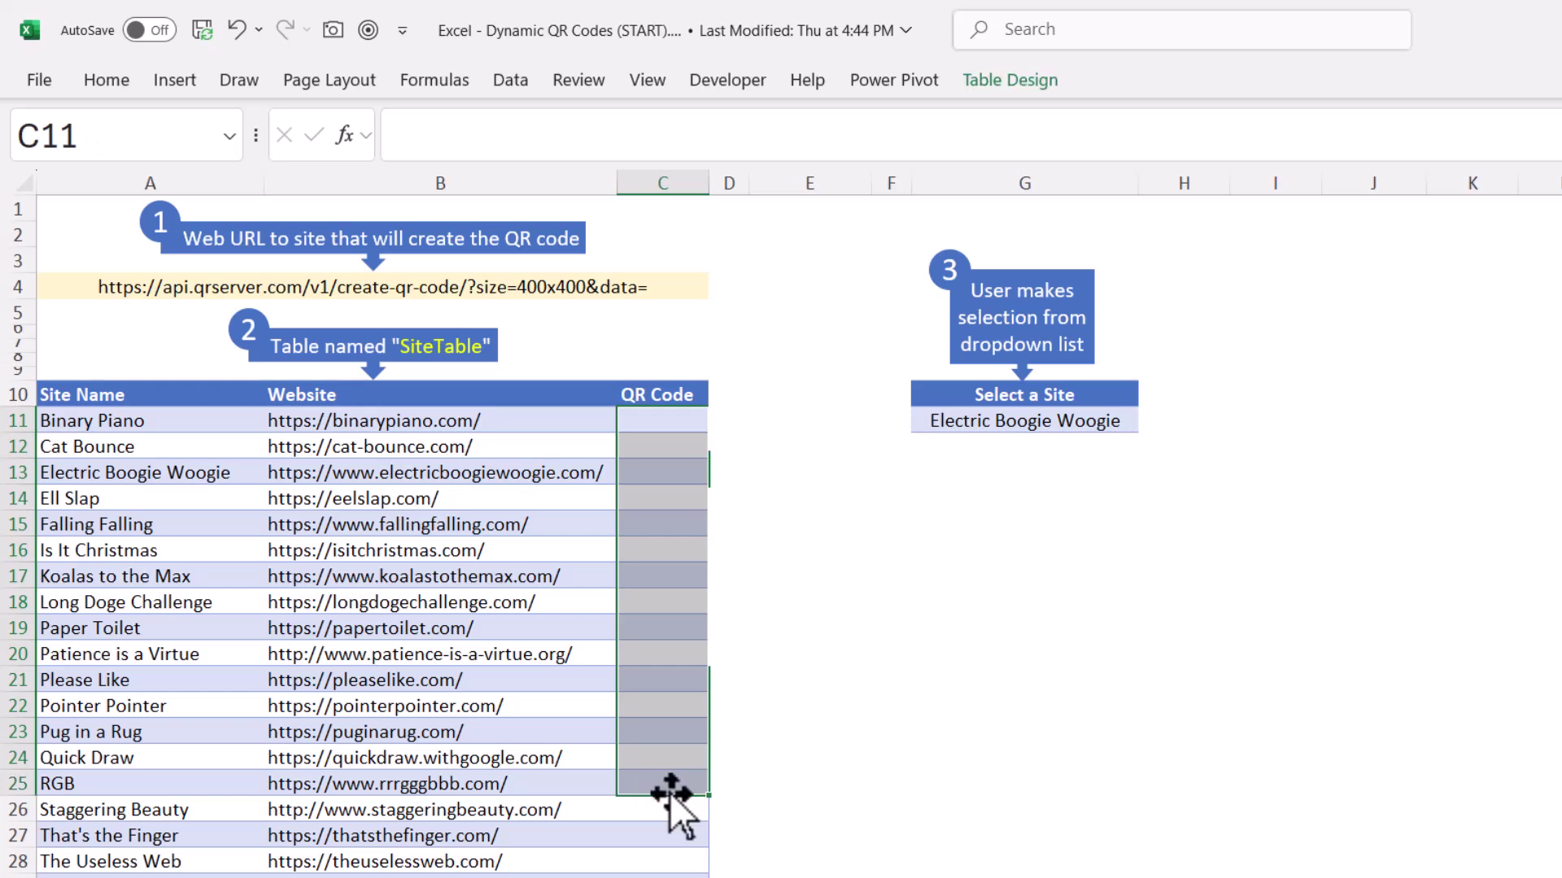
pyautogui.click(511, 420)
pyautogui.click(451, 284)
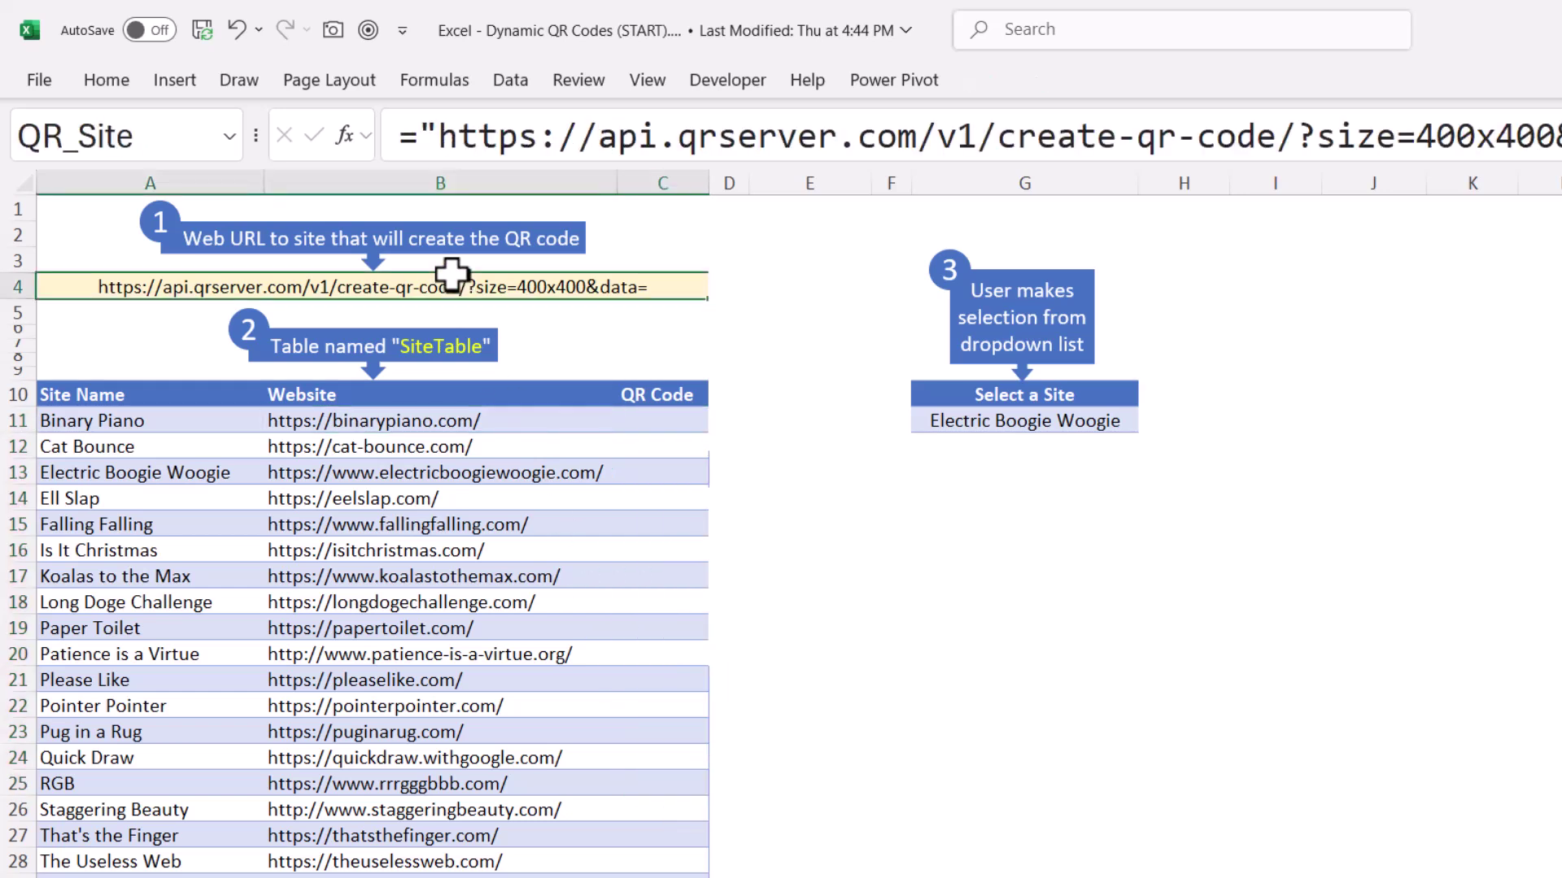
pyautogui.click(453, 422)
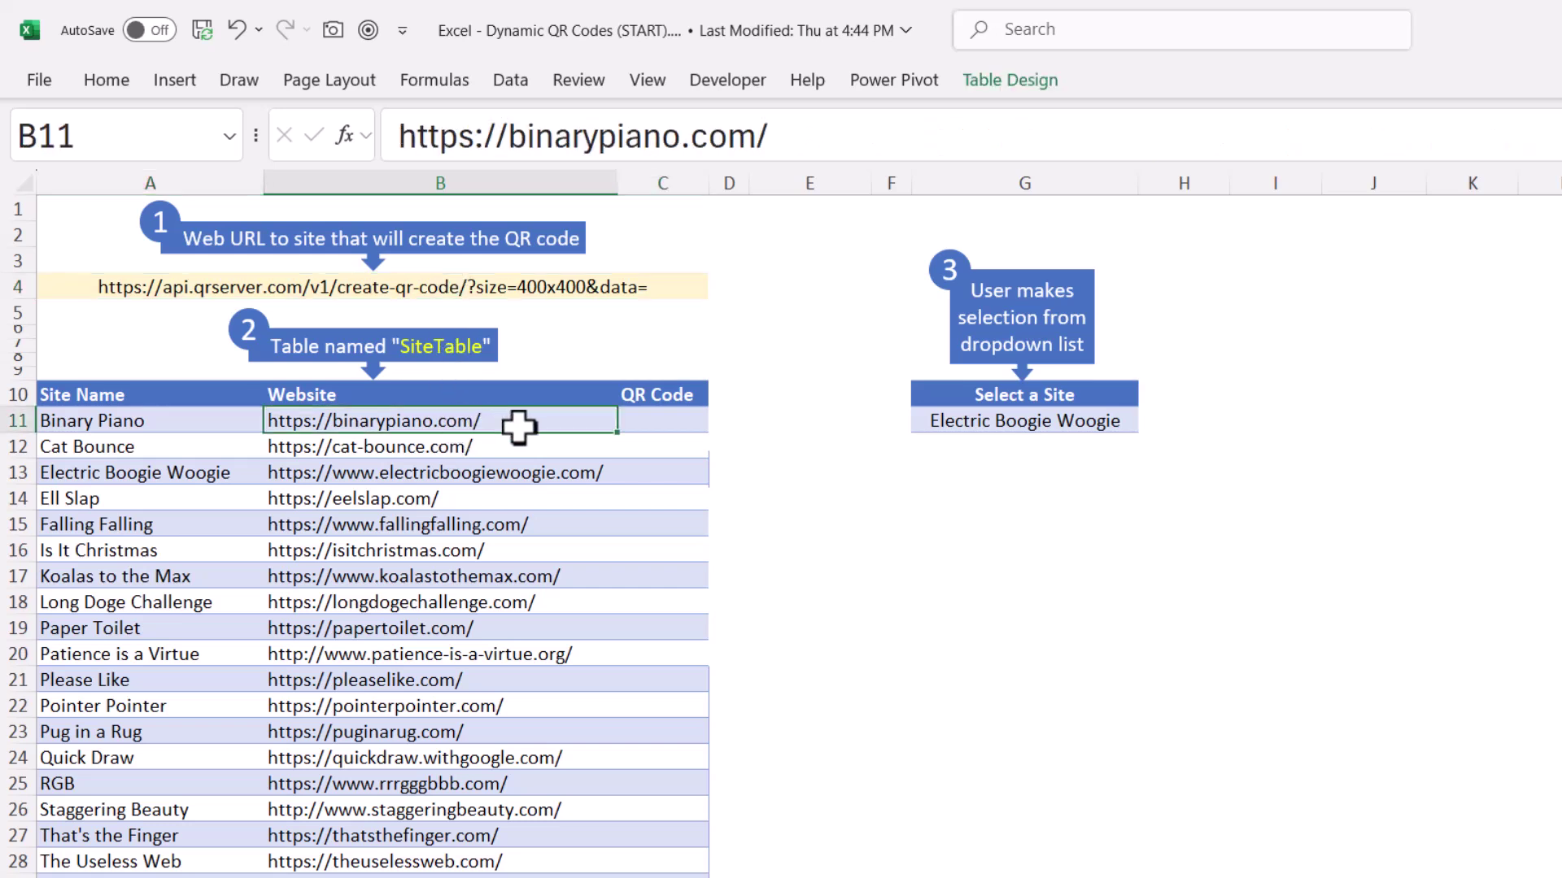
pyautogui.click(691, 420)
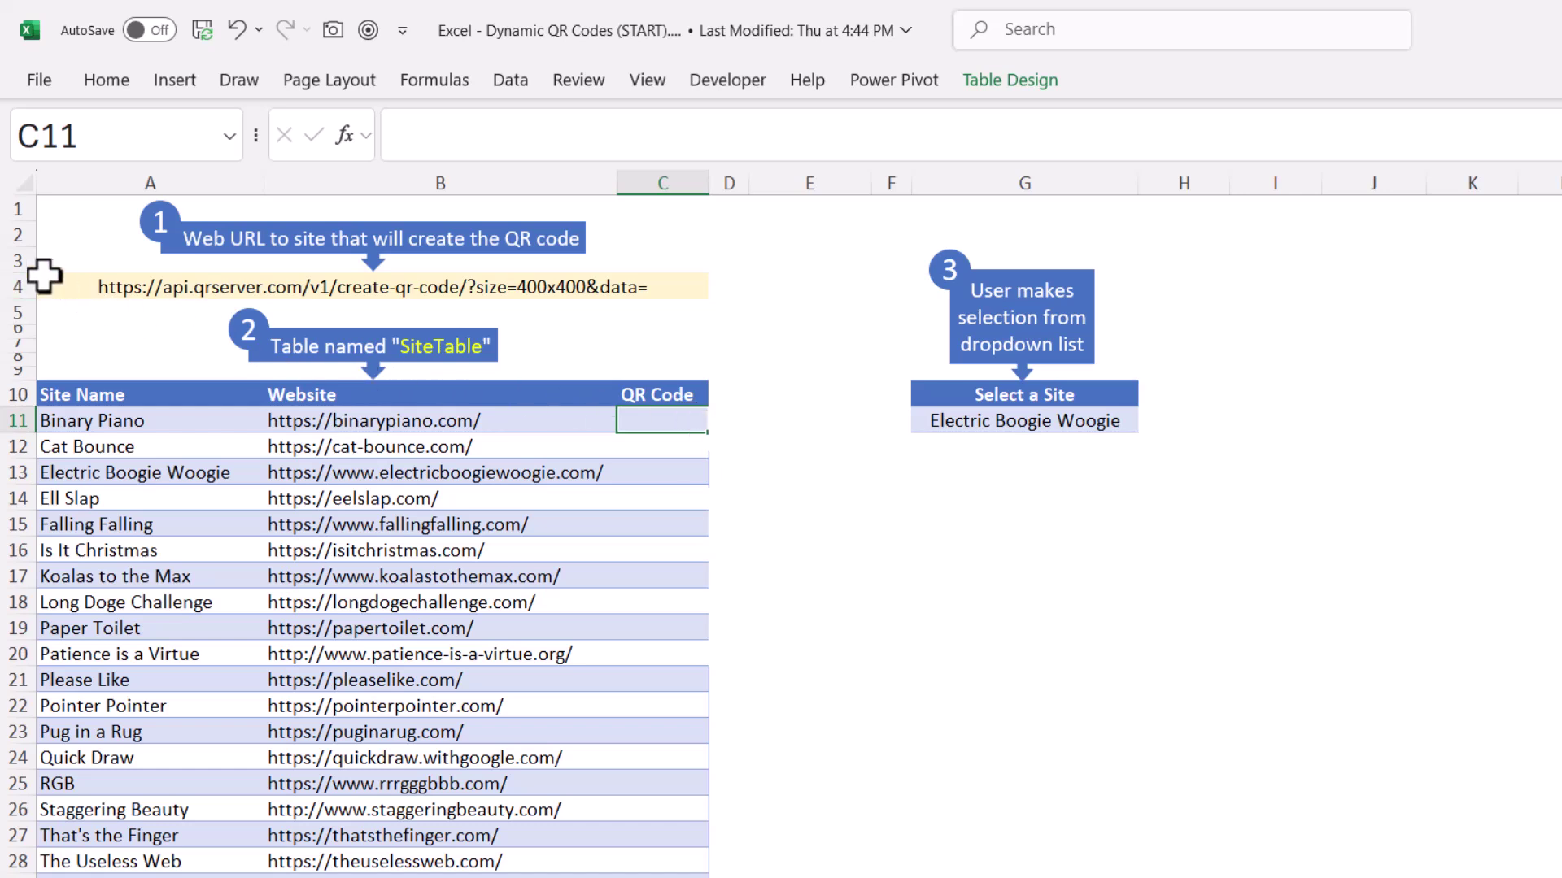
pyautogui.click(87, 281)
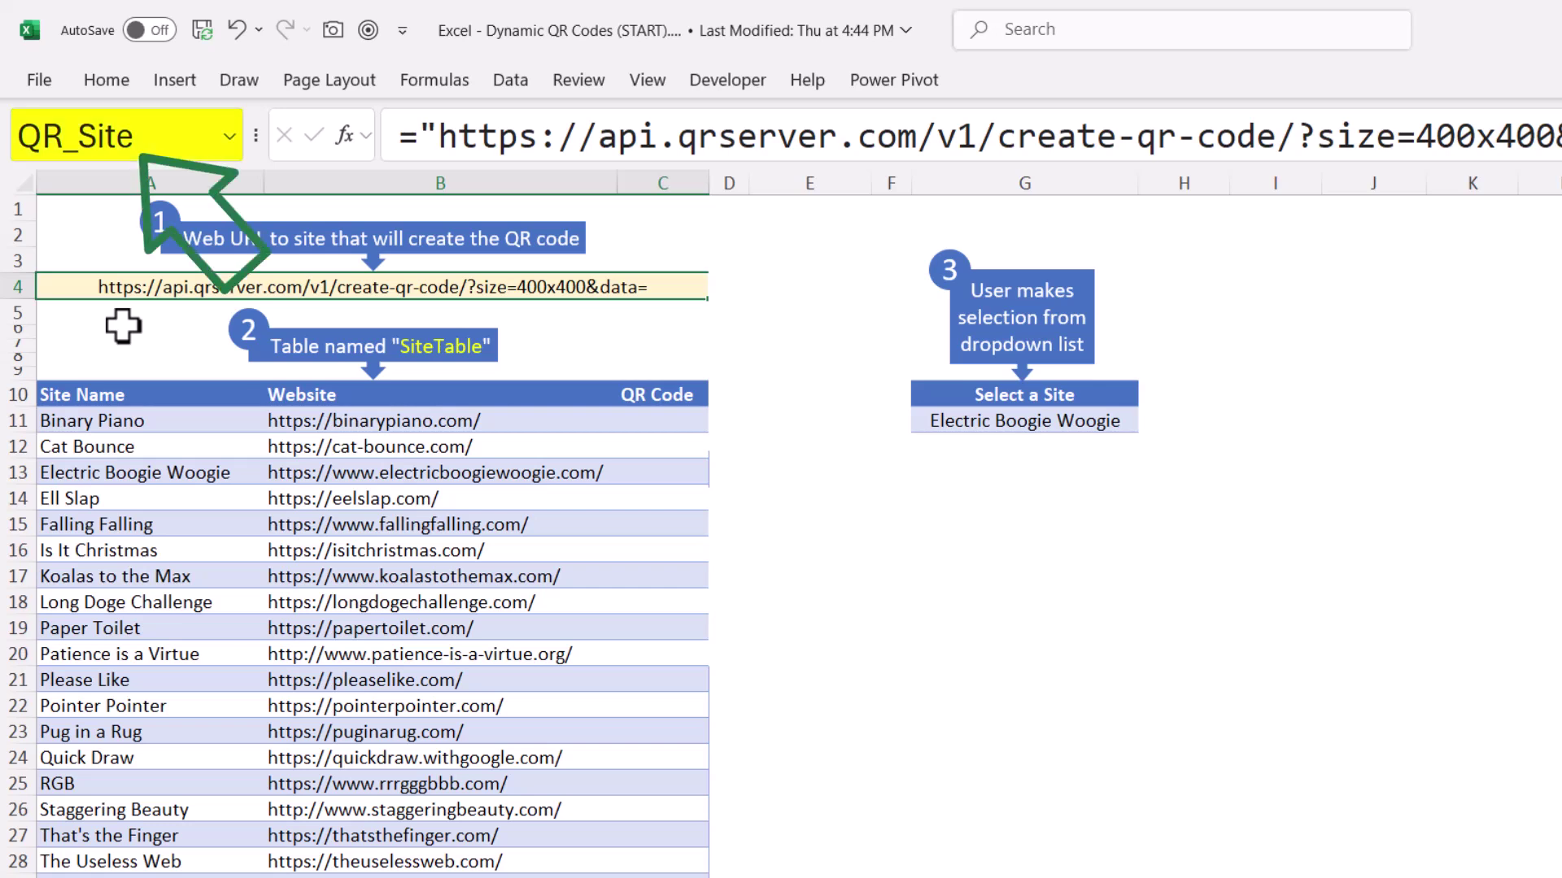
pyautogui.moveTo(123, 396)
pyautogui.mouseDown()
pyautogui.moveTo(324, 499)
pyautogui.moveTo(631, 753)
pyautogui.moveTo(614, 739)
pyautogui.mouseUp()
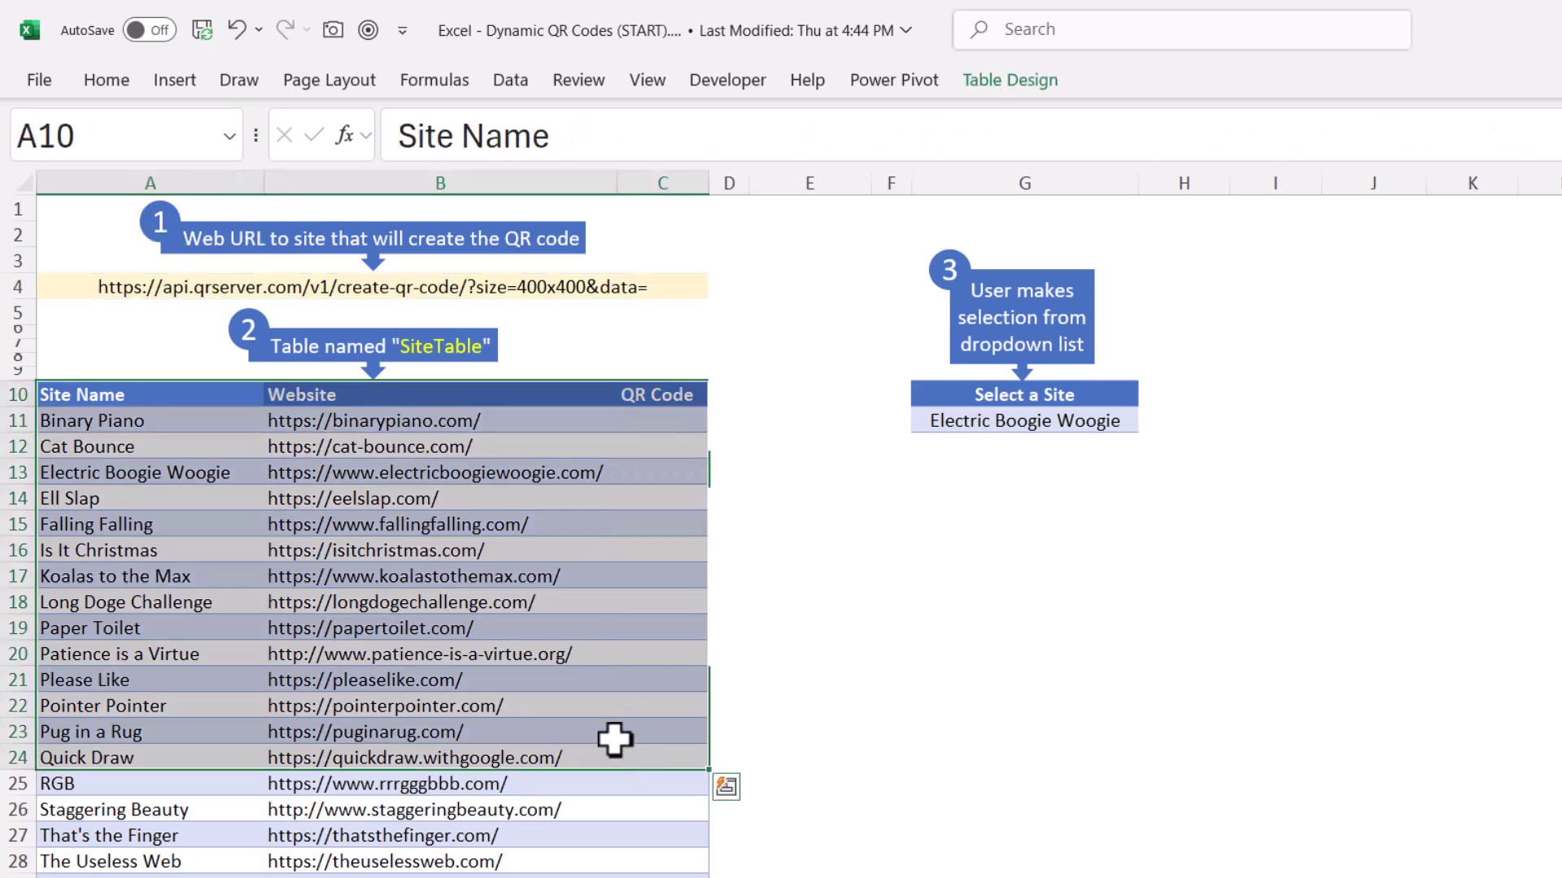
pyautogui.click(659, 420)
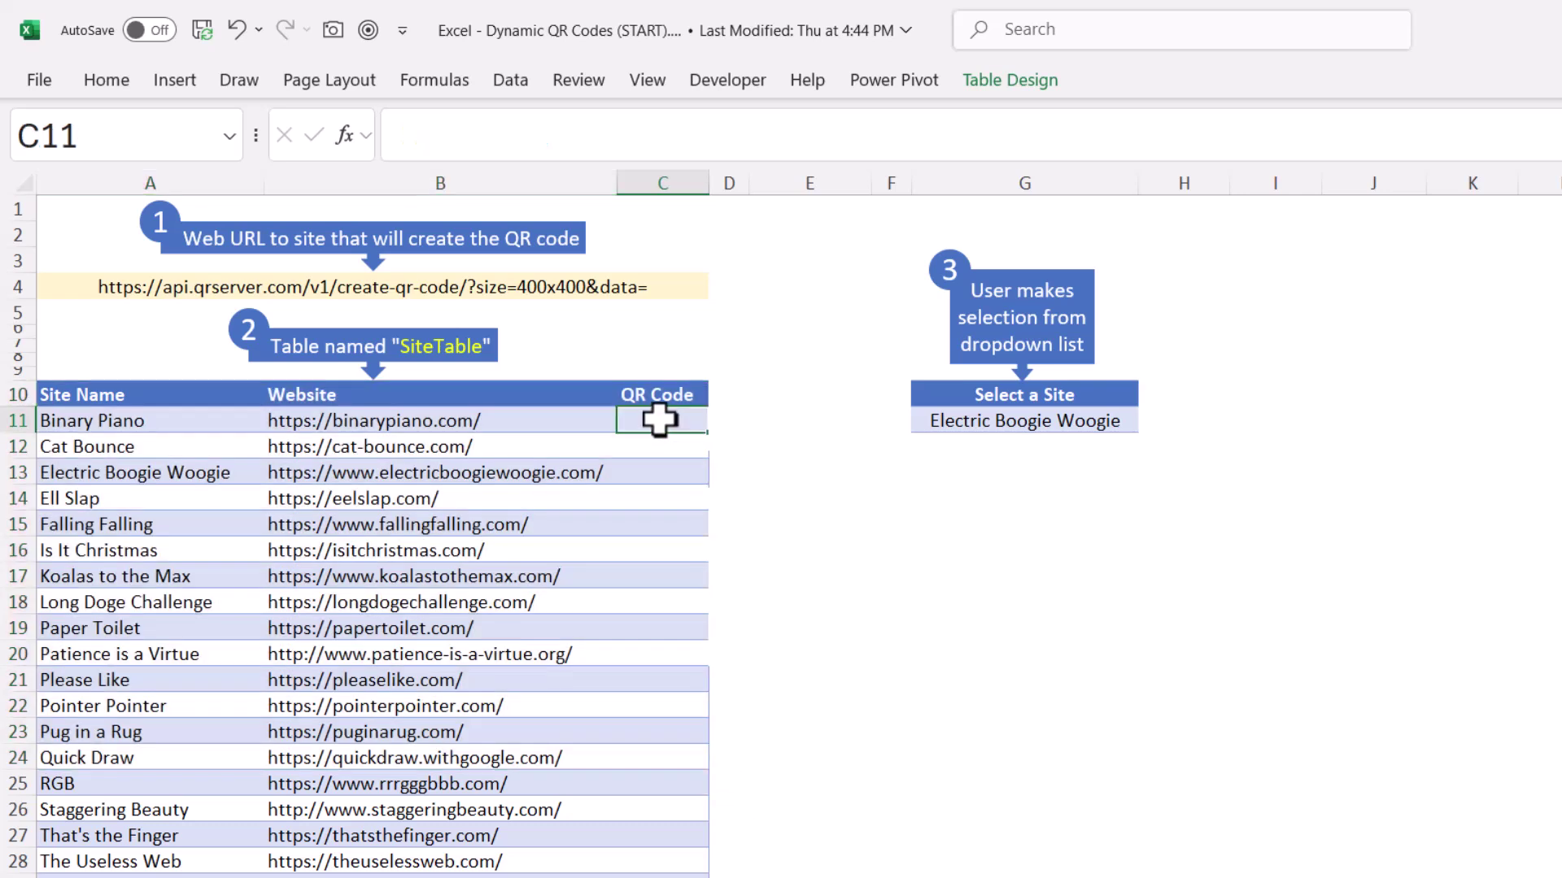
pyautogui.write('=ima')
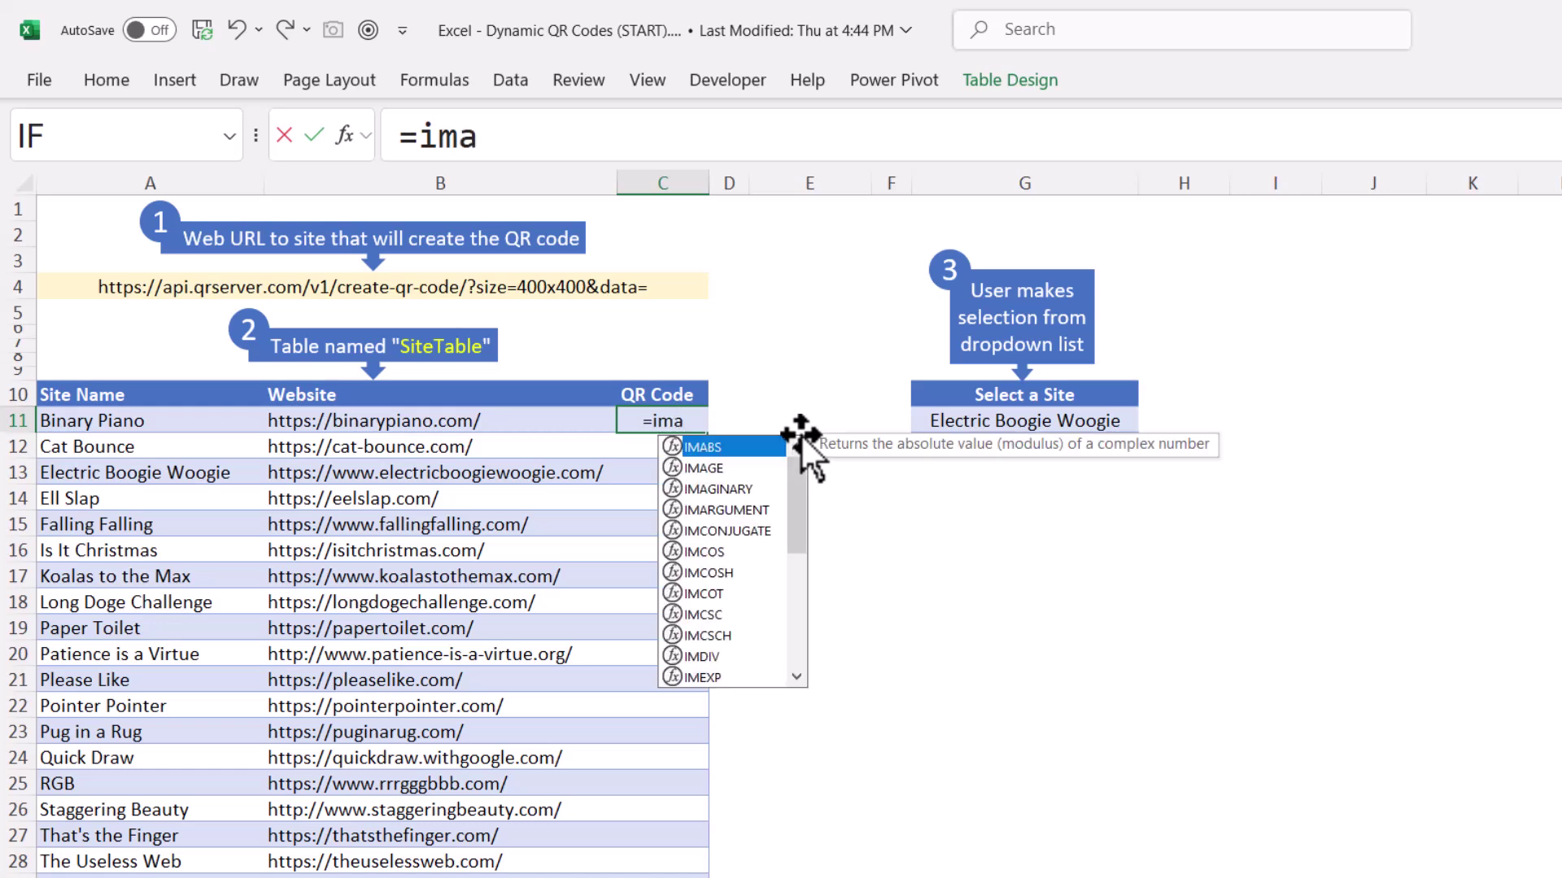
pyautogui.press('Down')
pyautogui.press('Tab')
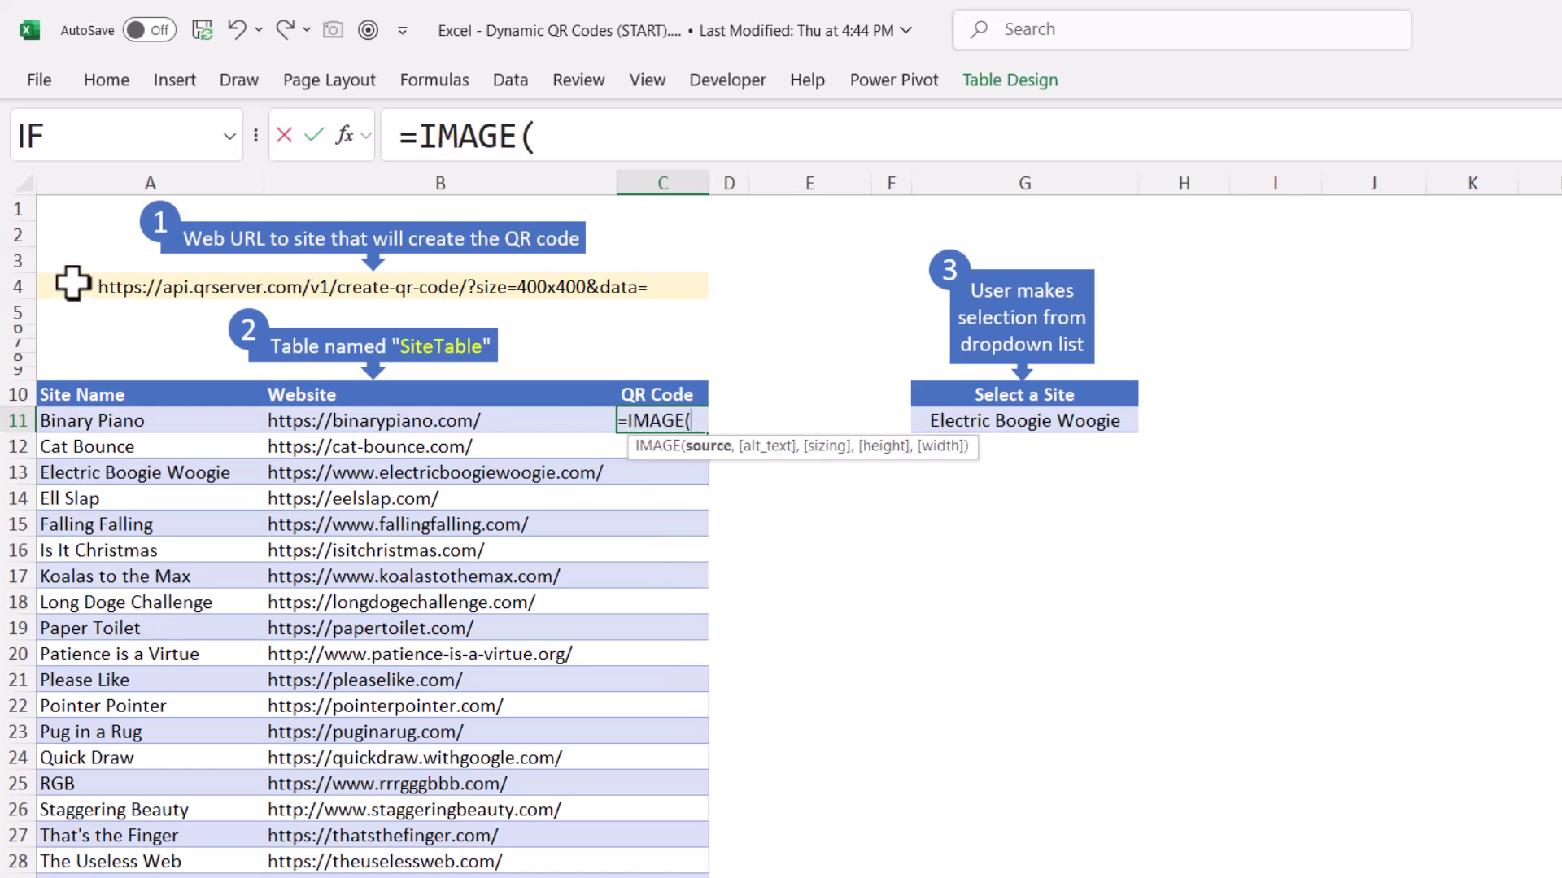
pyautogui.click(72, 283)
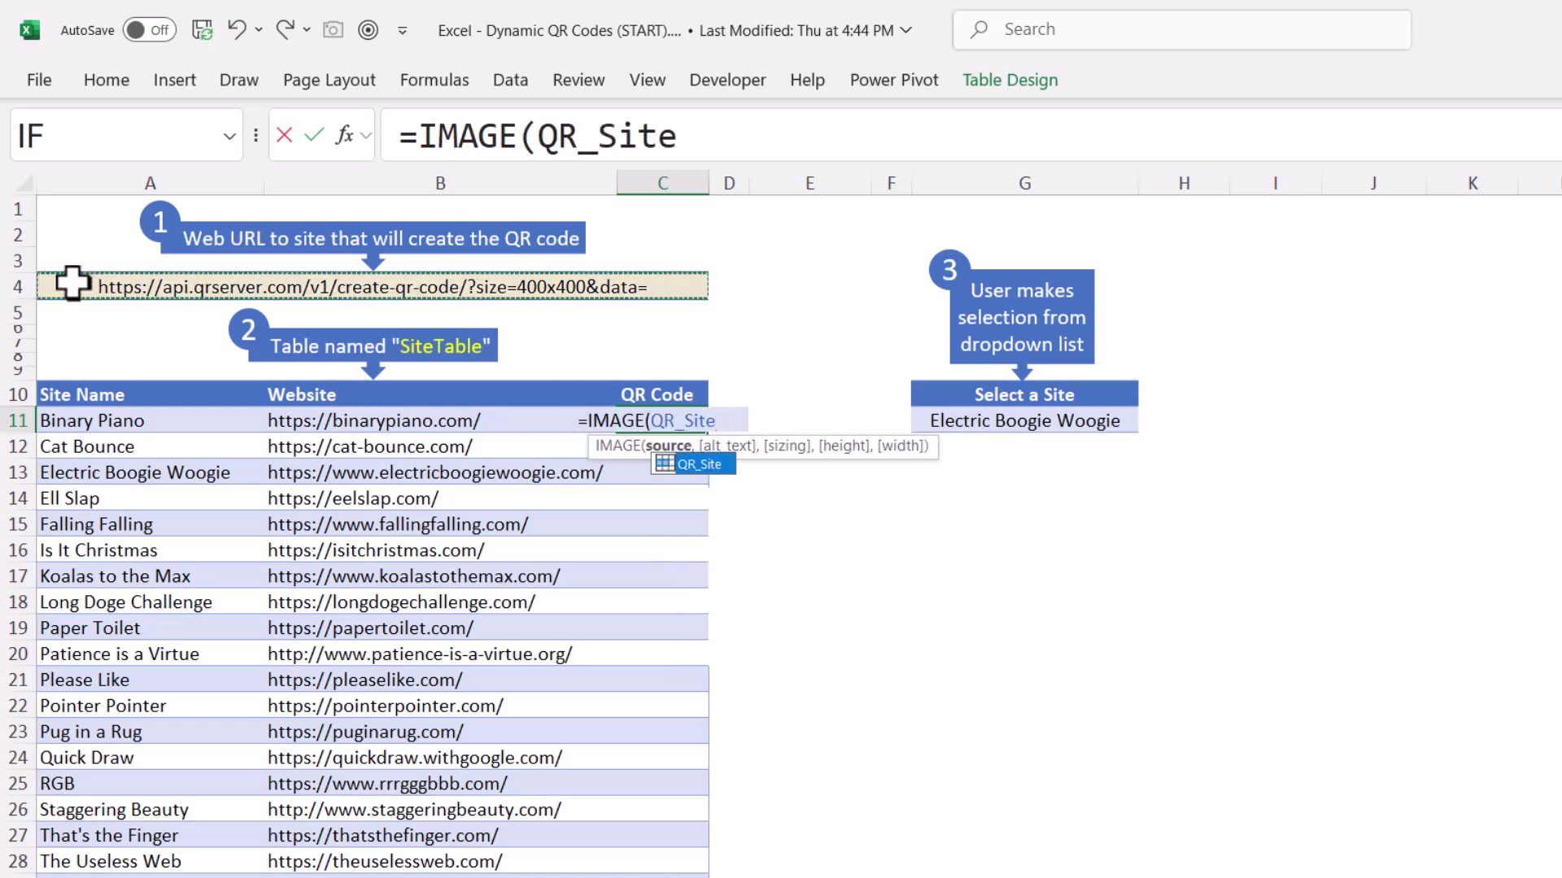
pyautogui.write('&')
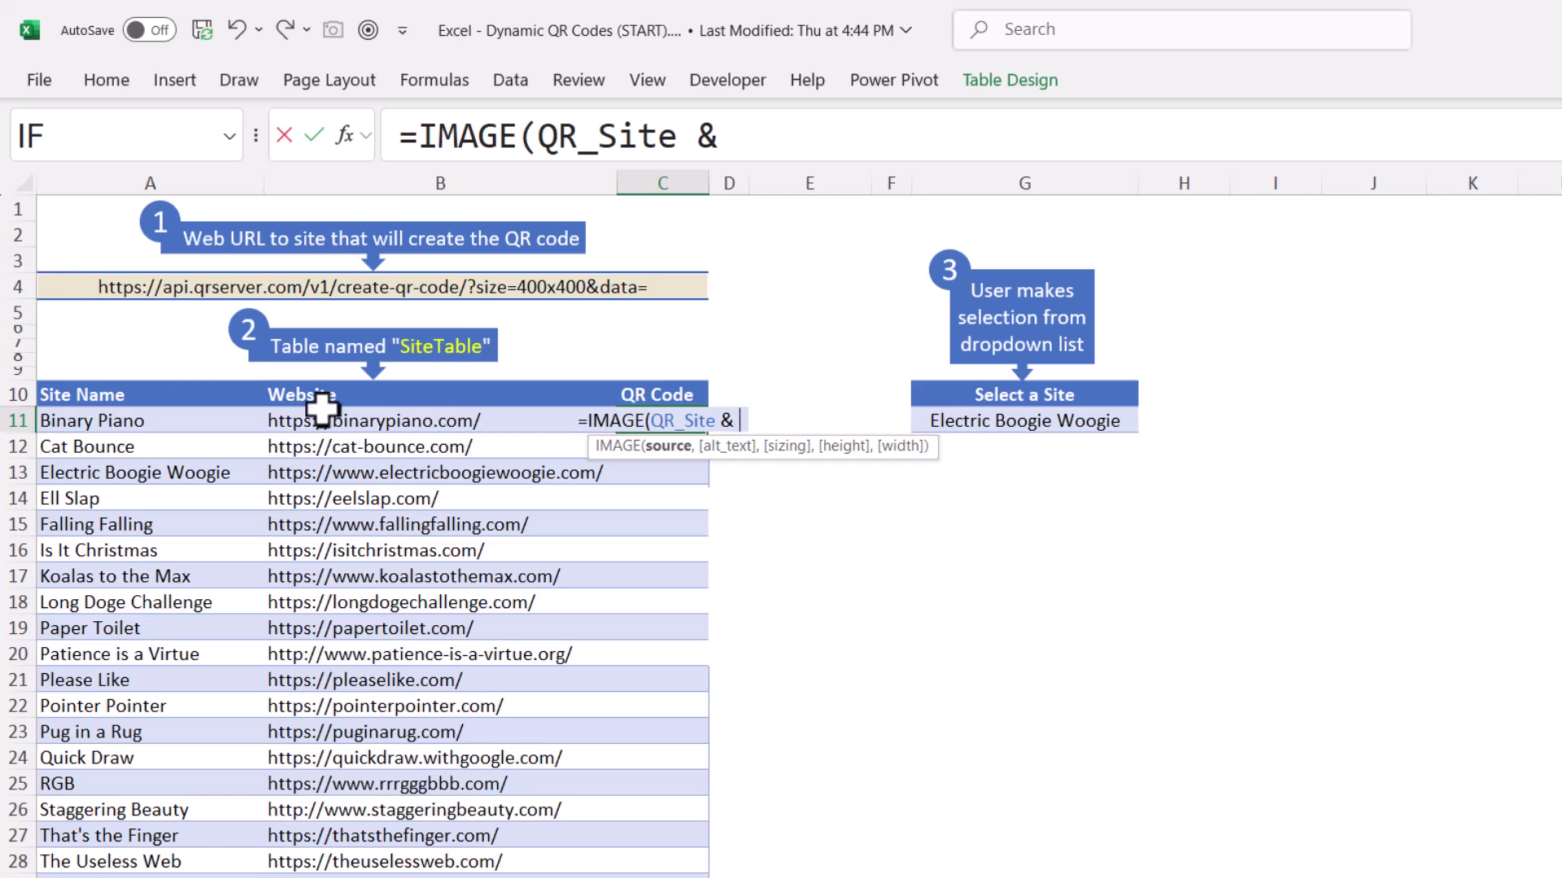
pyautogui.click(358, 423)
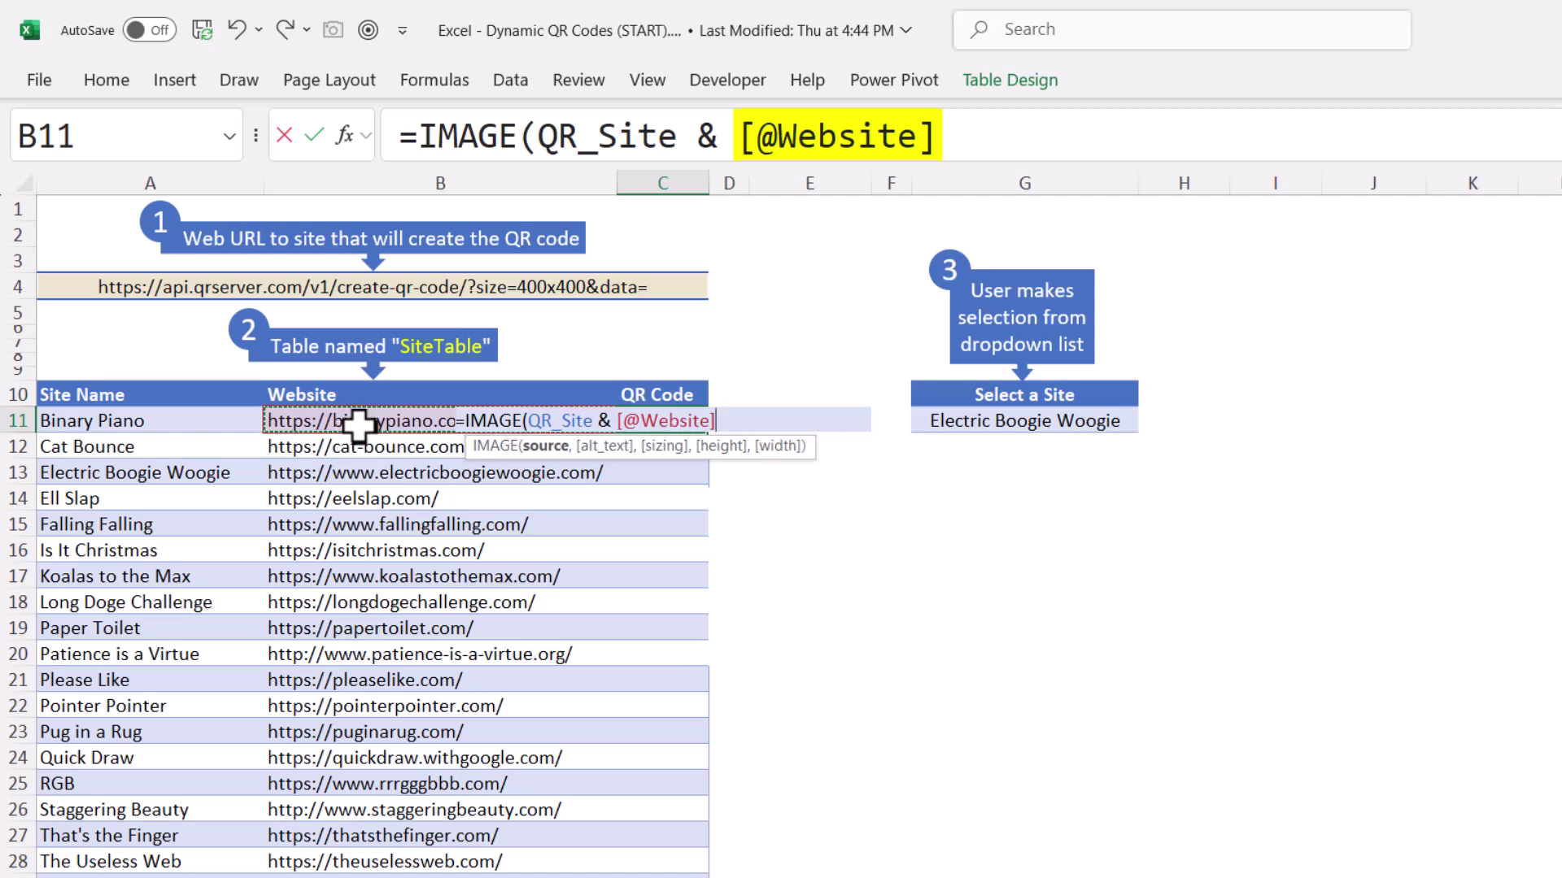
pyautogui.write(')')
pyautogui.press('Return')
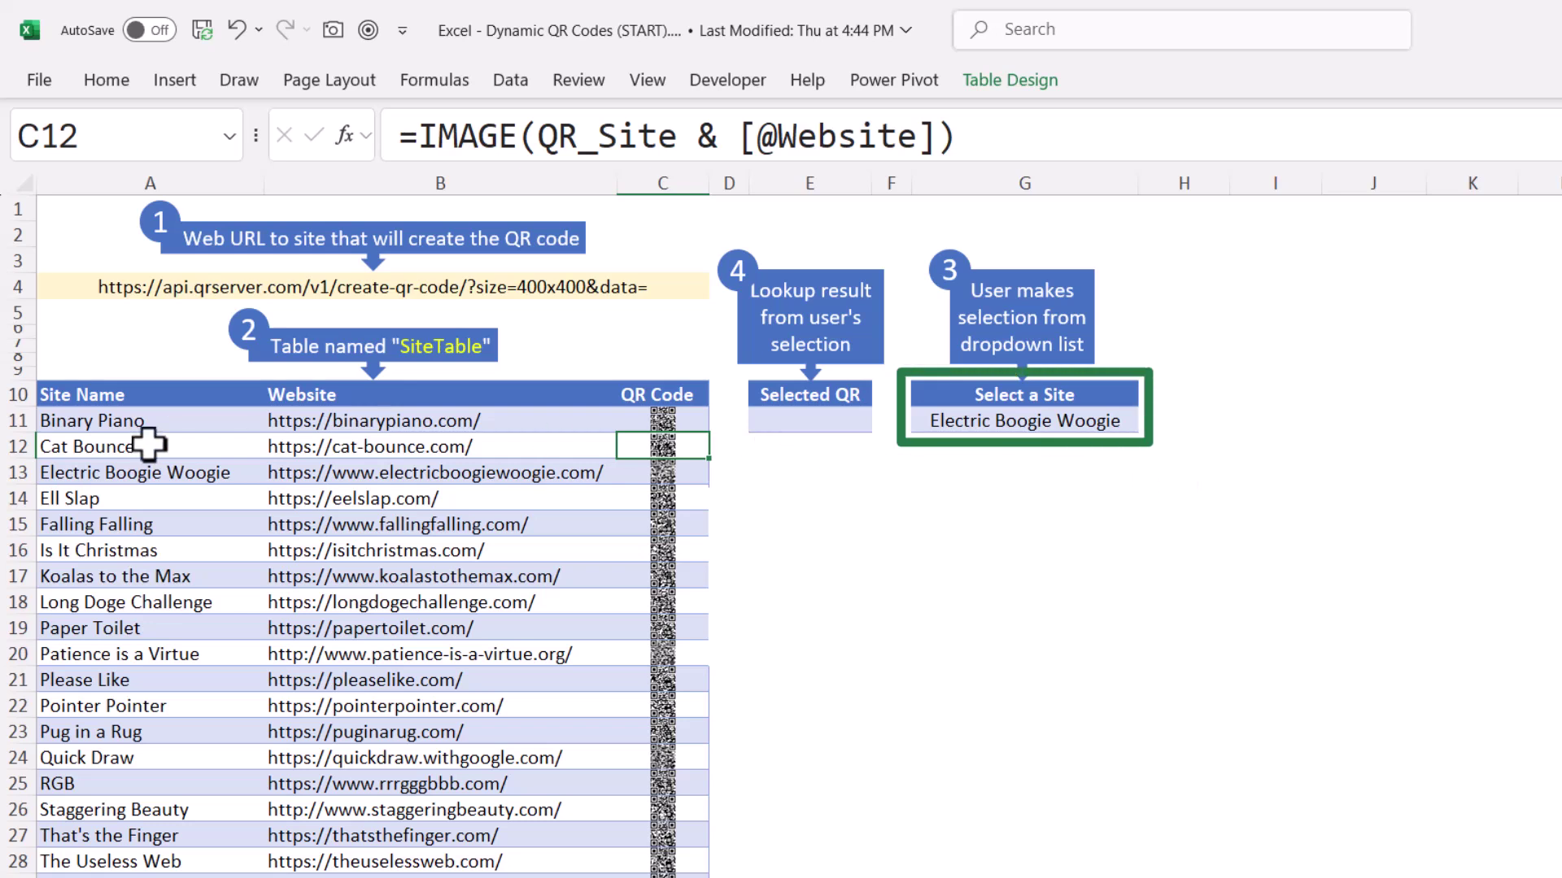
pyautogui.moveTo(130, 420); pyautogui.dragTo(132, 872)
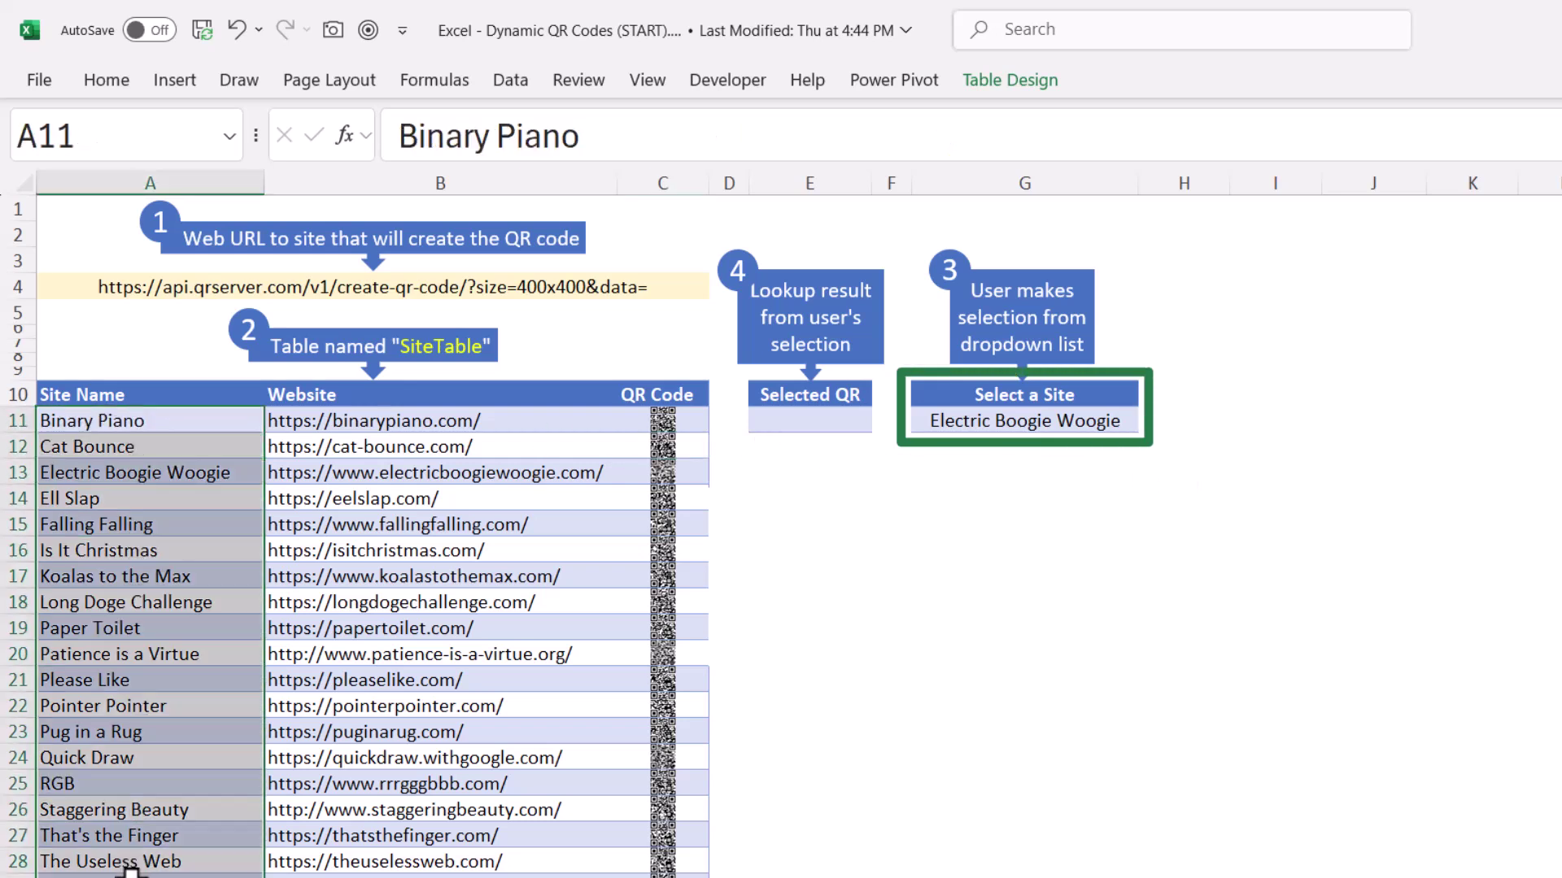
pyautogui.moveTo(642, 420); pyautogui.dragTo(651, 783)
# Enter =XLOOKUP(G11, SiteTable[Site Name], SiteTable[QR Code]) in the Selected QR cell E11.
pyautogui.click(805, 415)
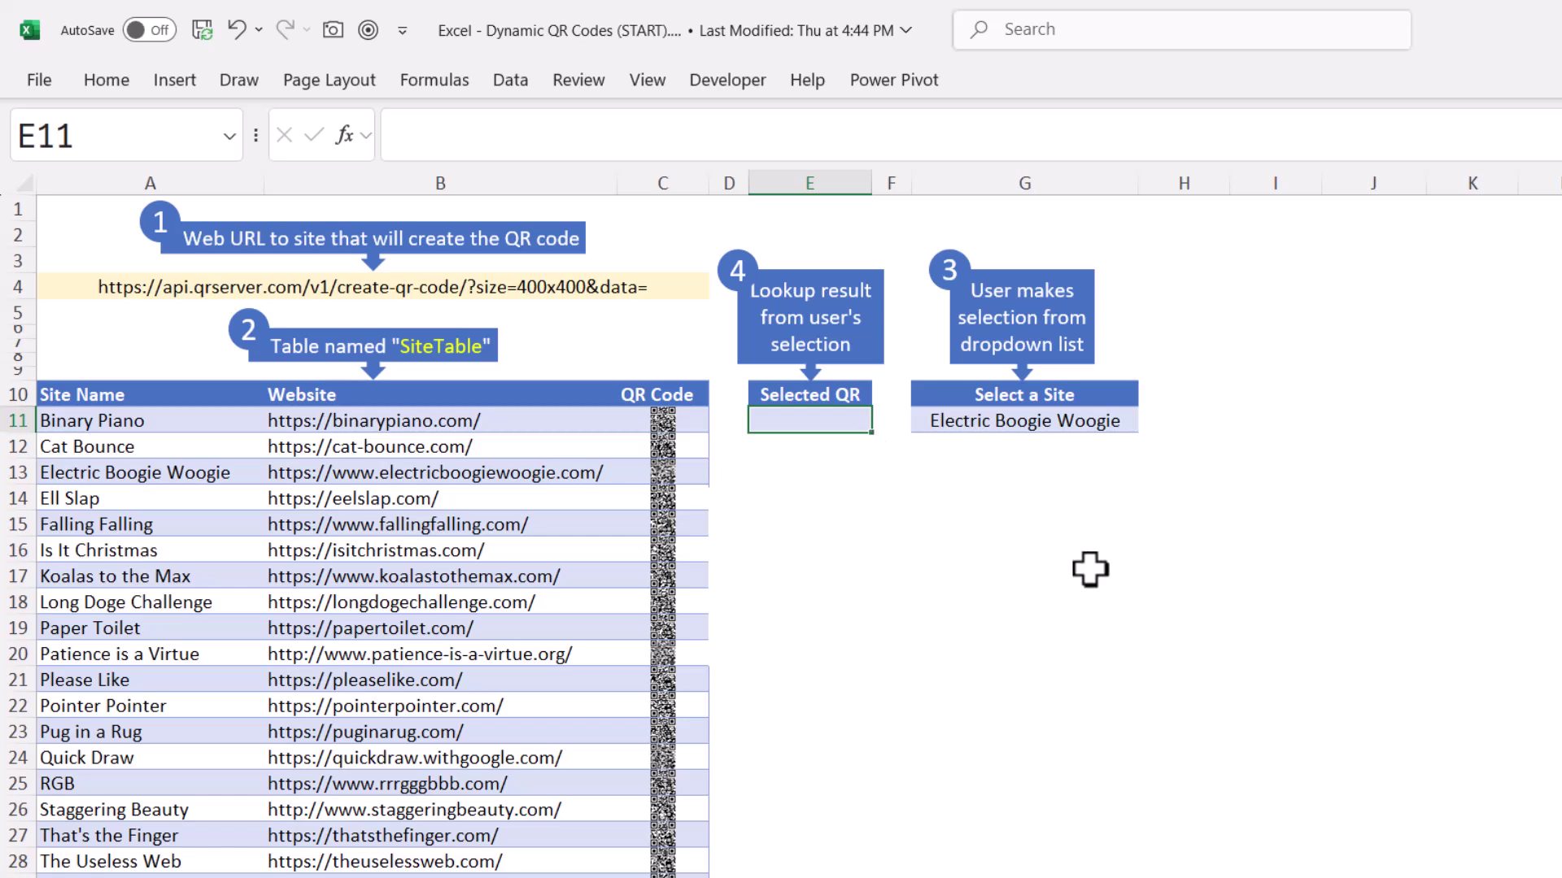
pyautogui.write('=XL')
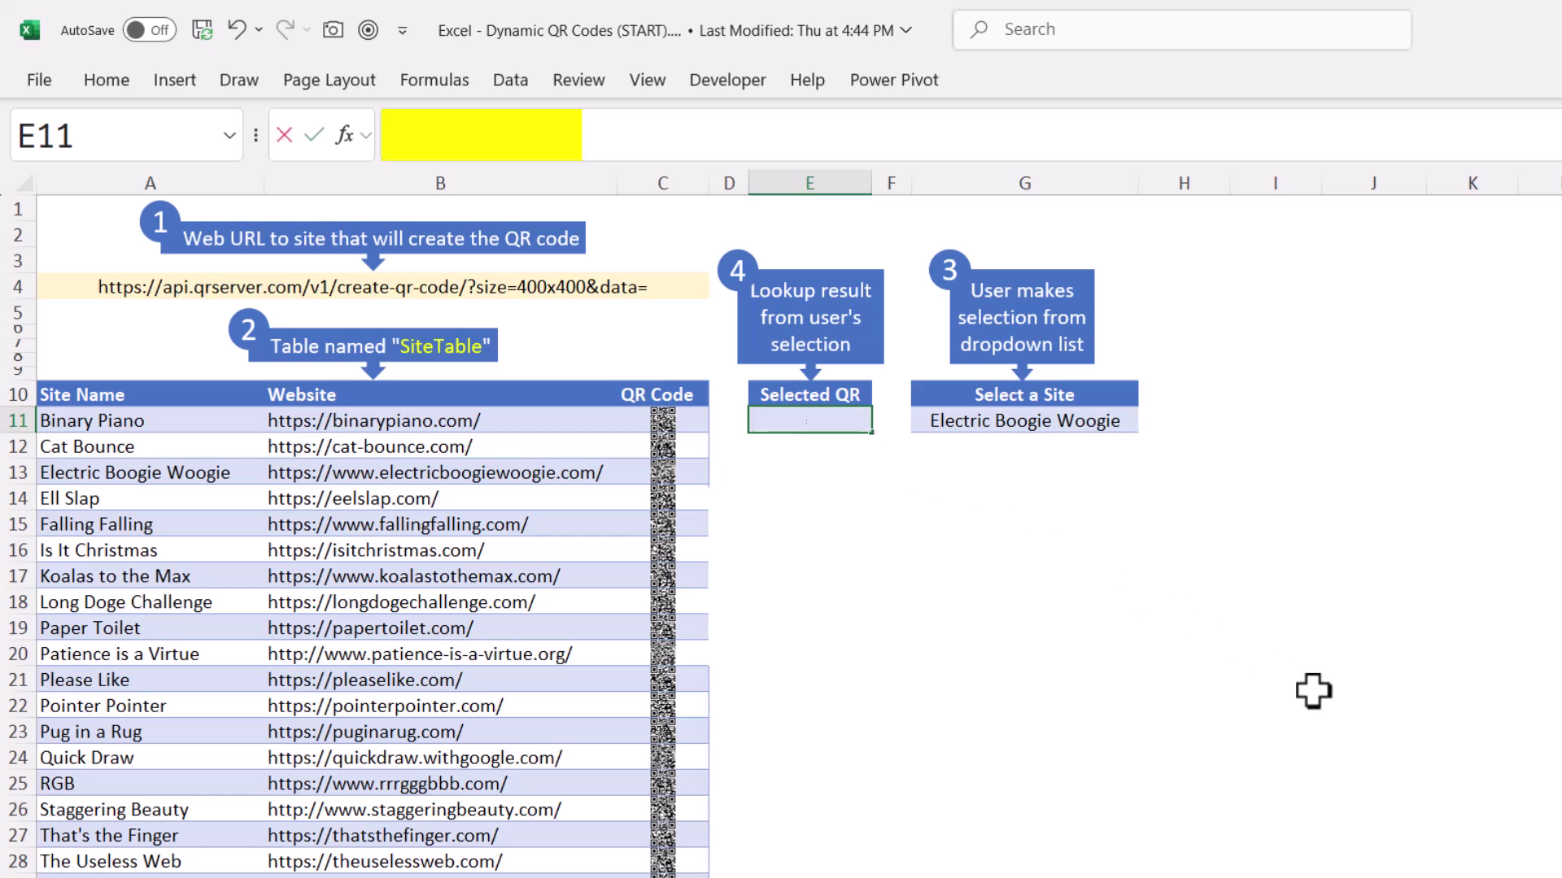
pyautogui.press('Tab')
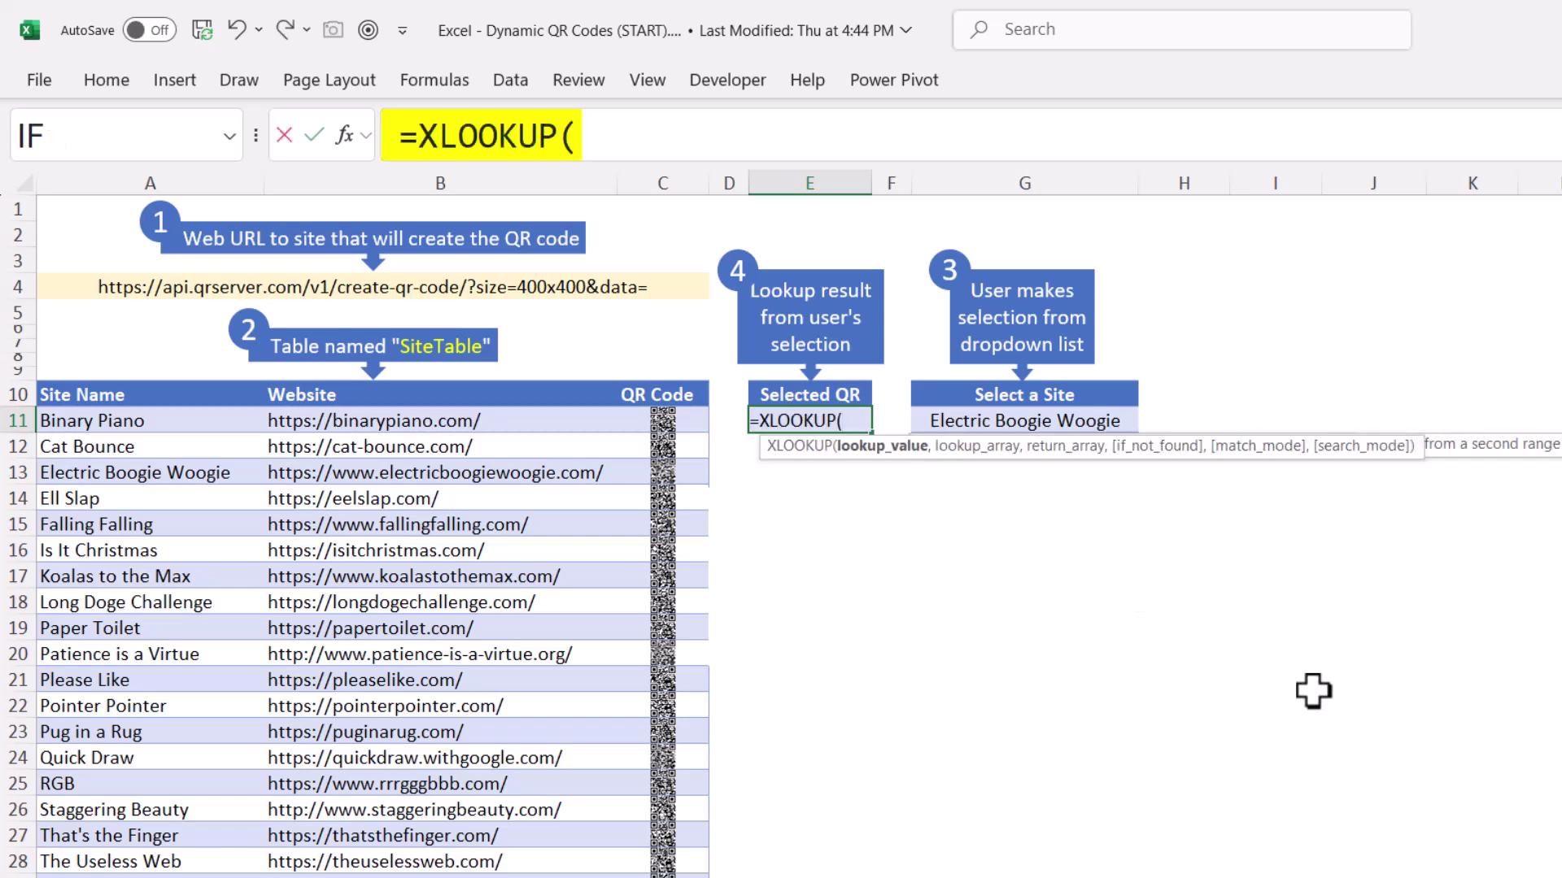
pyautogui.click(1026, 421)
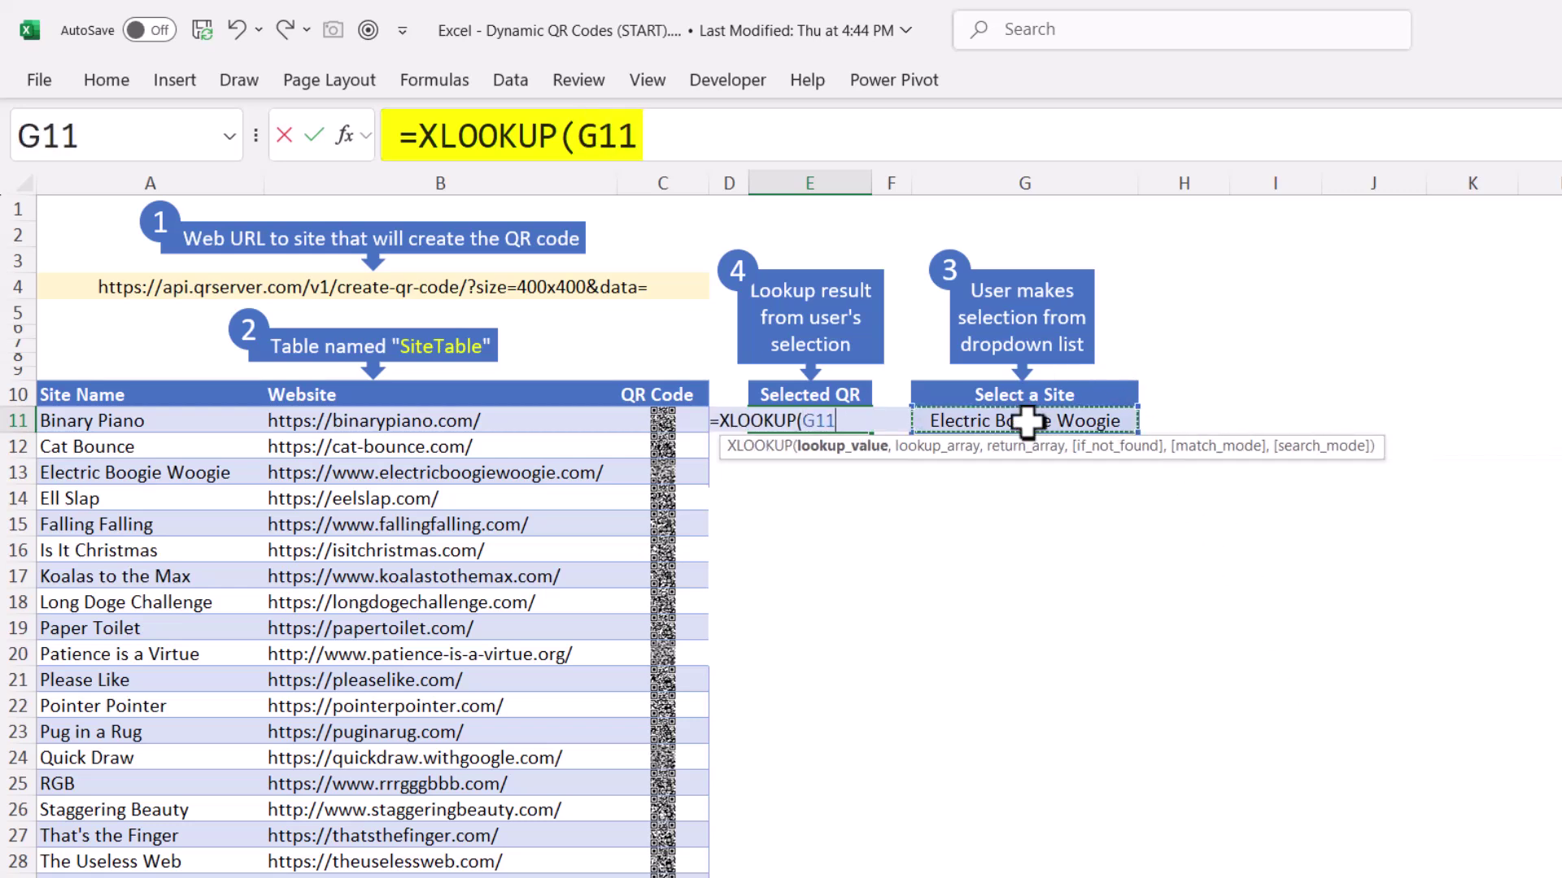
pyautogui.write(',')
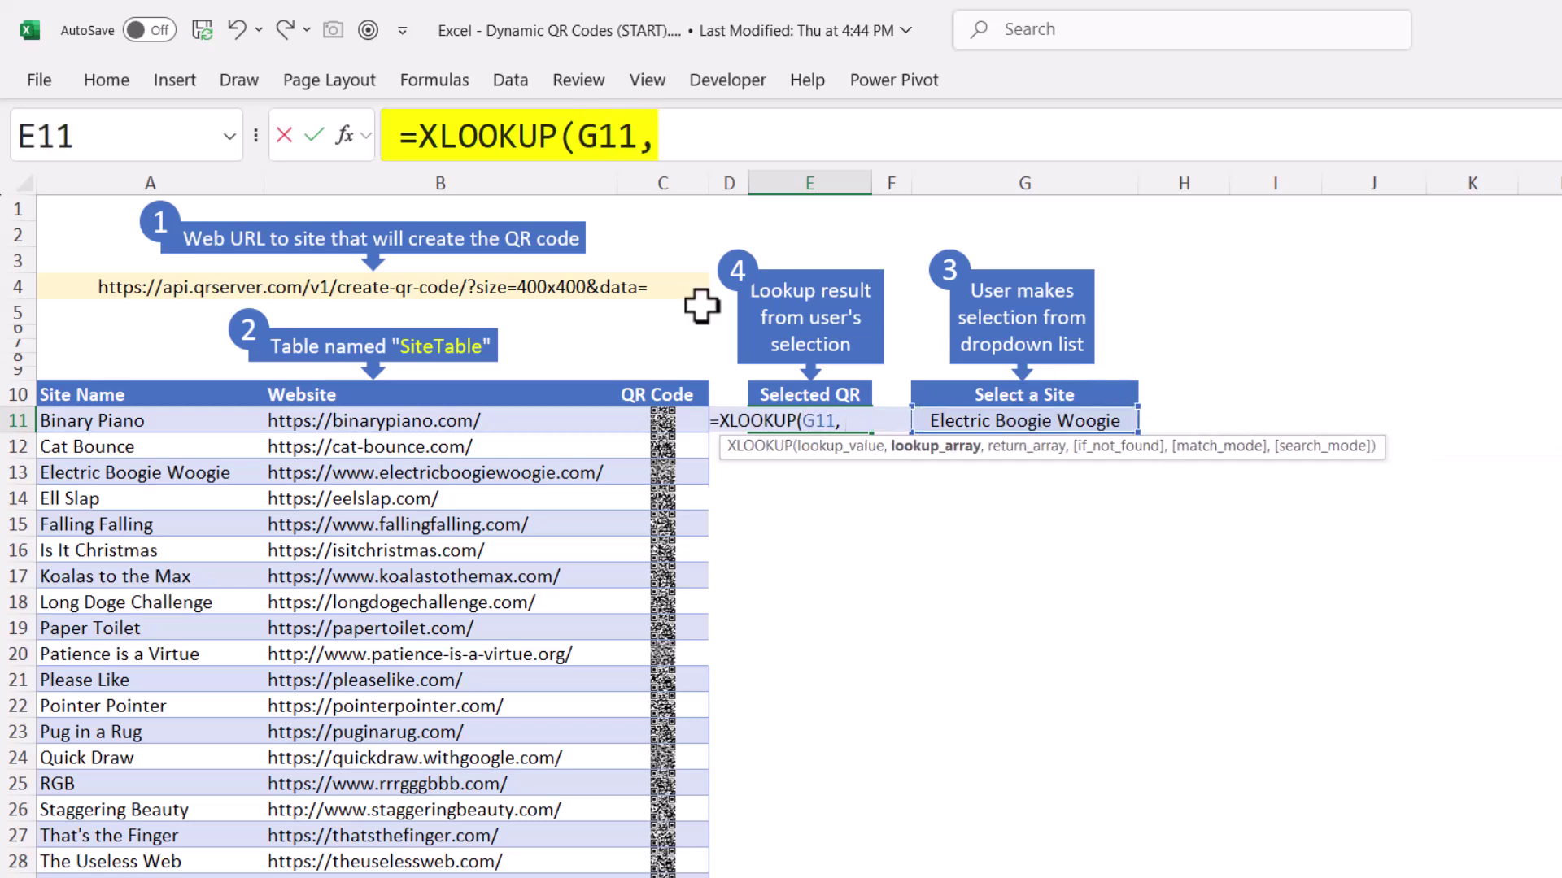
pyautogui.click(179, 375)
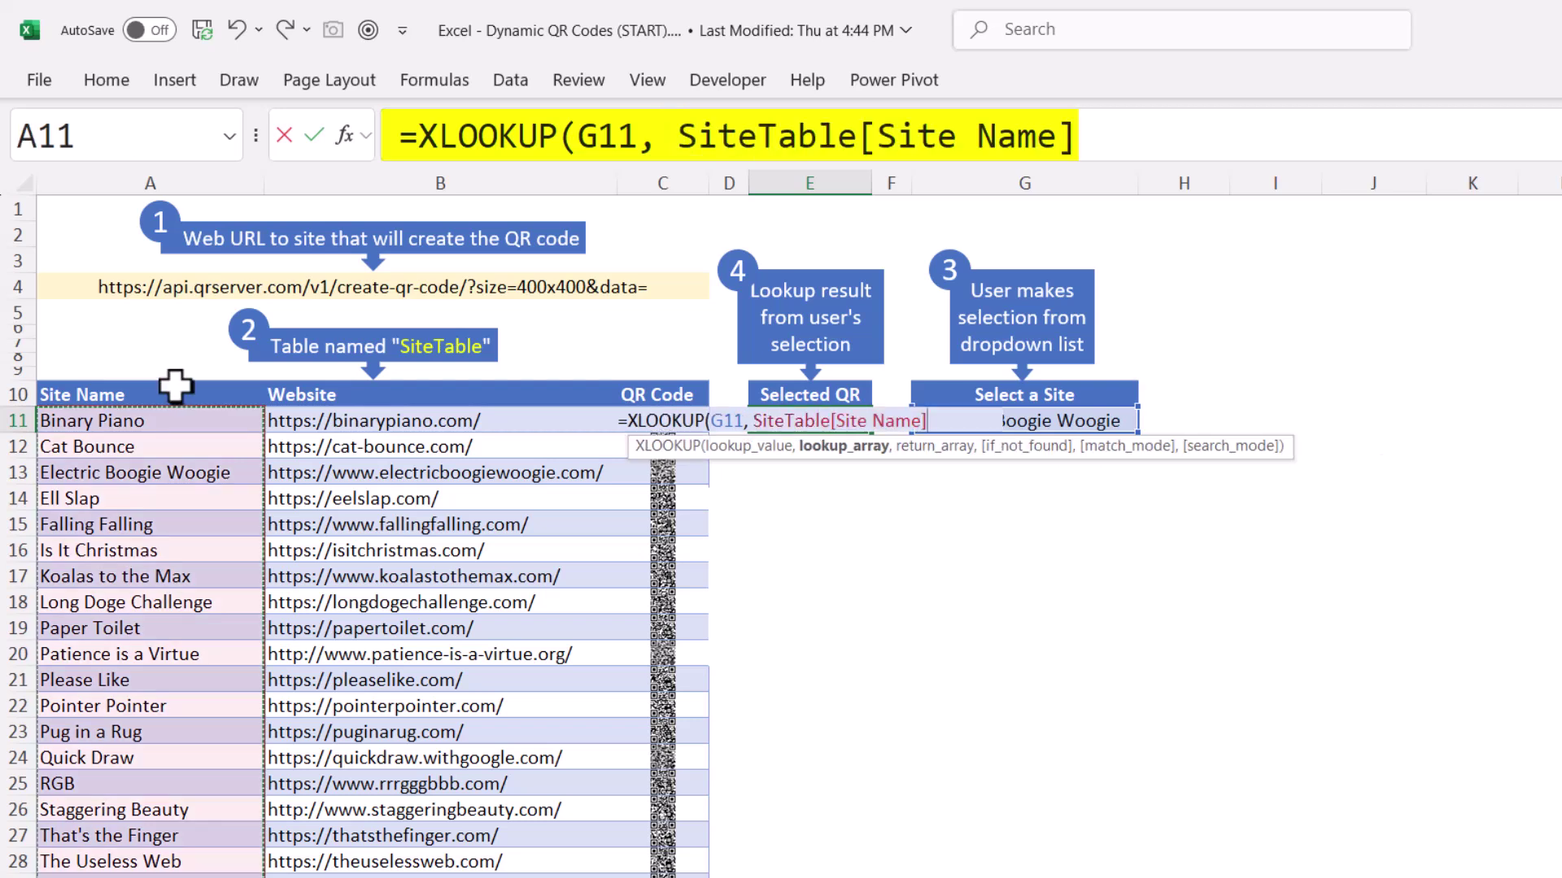
pyautogui.write(',')
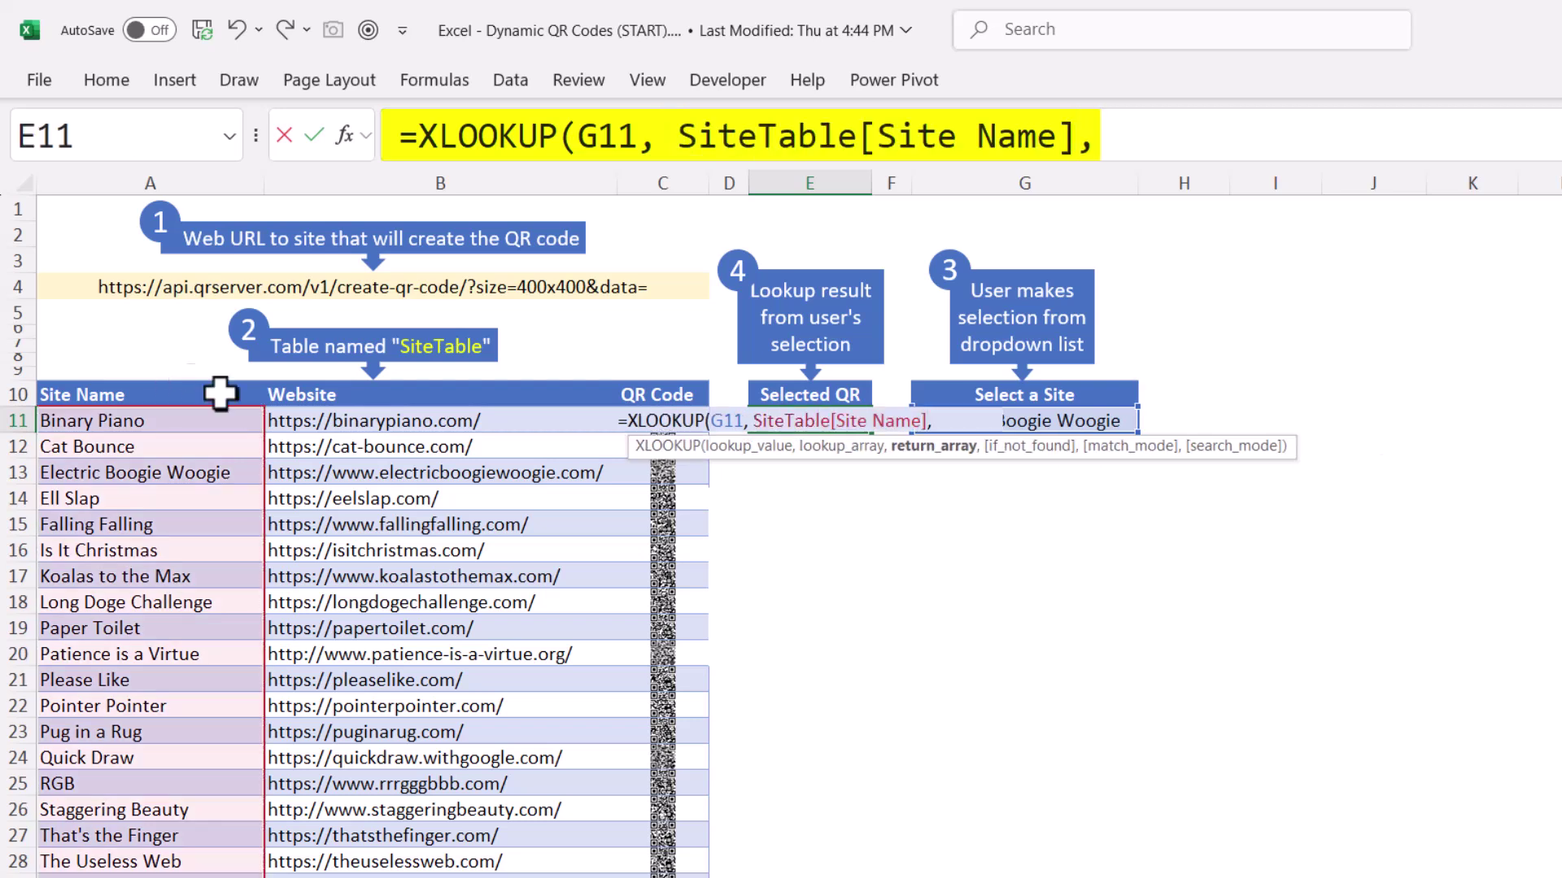
pyautogui.click(665, 381)
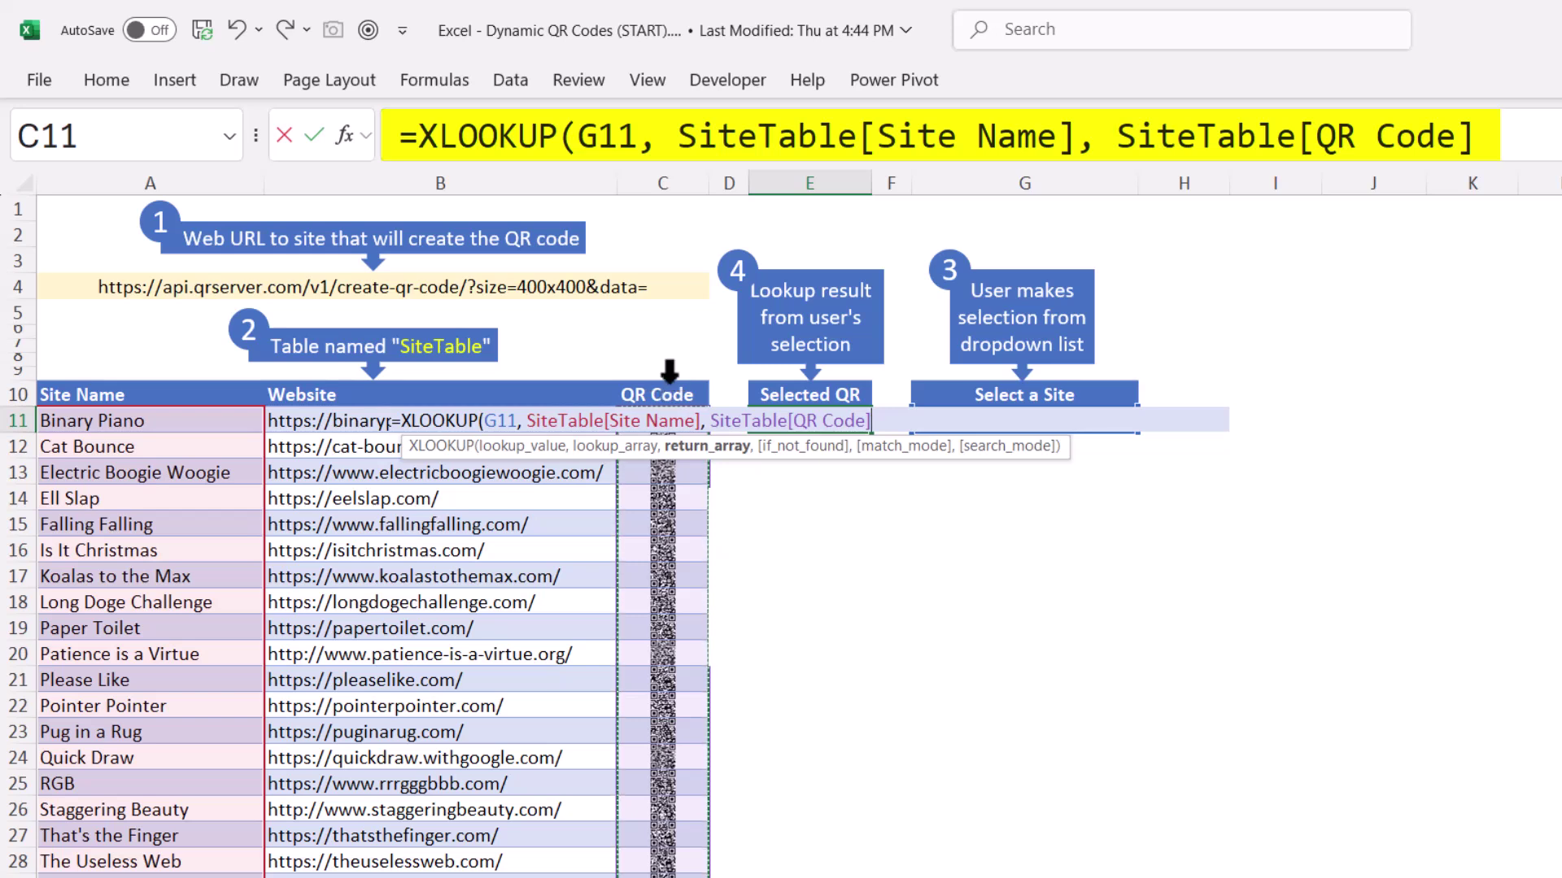
pyautogui.write(')')
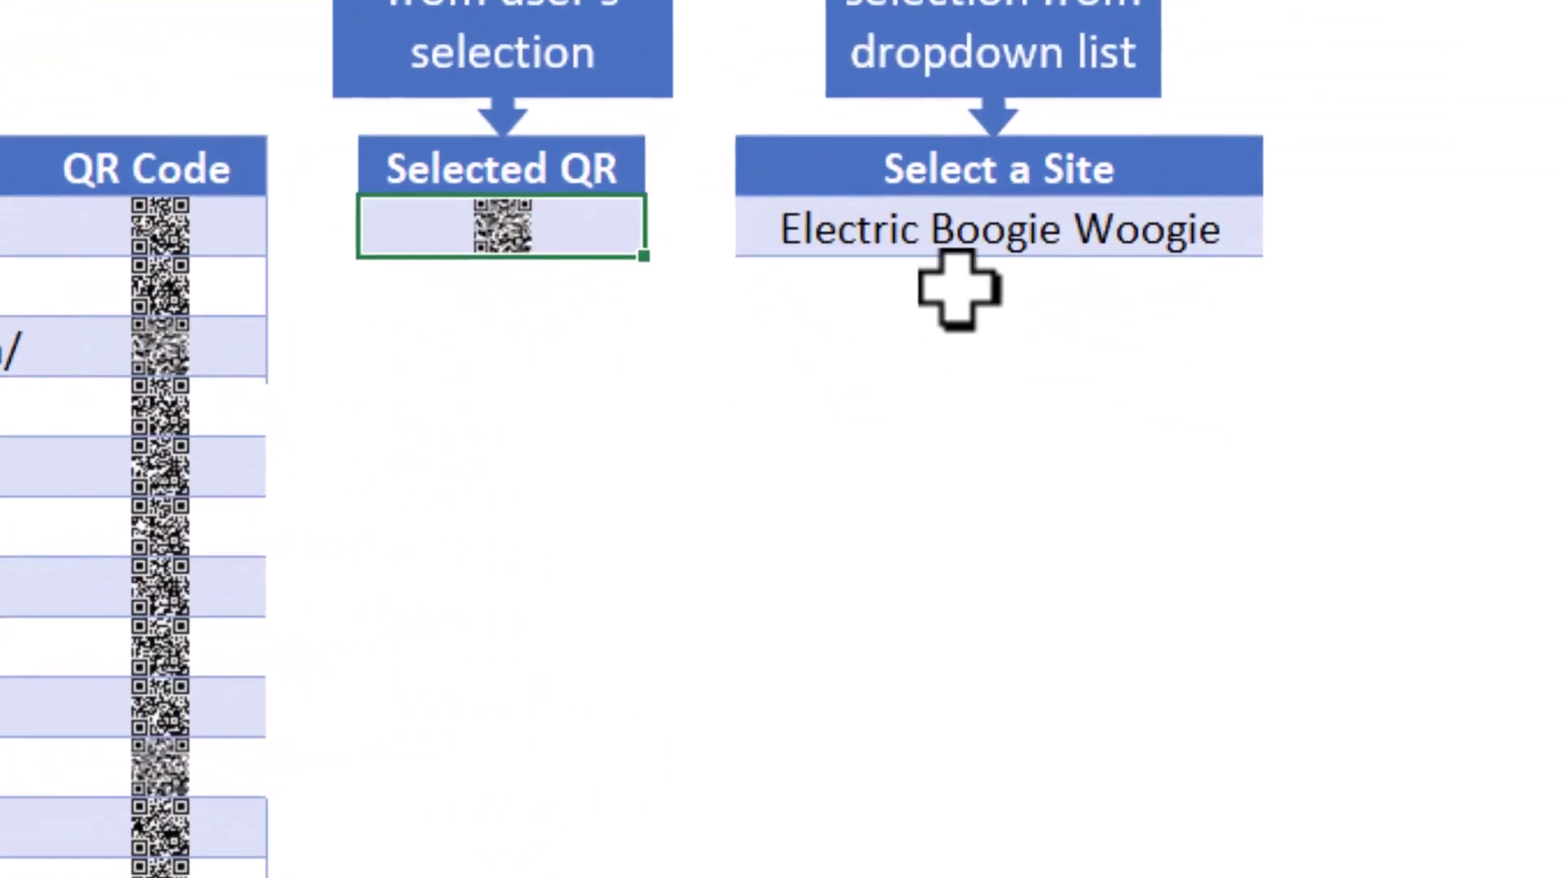
# Pick Pointer Pointer, then Staggering Beauty from the Select a Site dropdown.
pyautogui.click(1108, 237)
pyautogui.click(1286, 228)
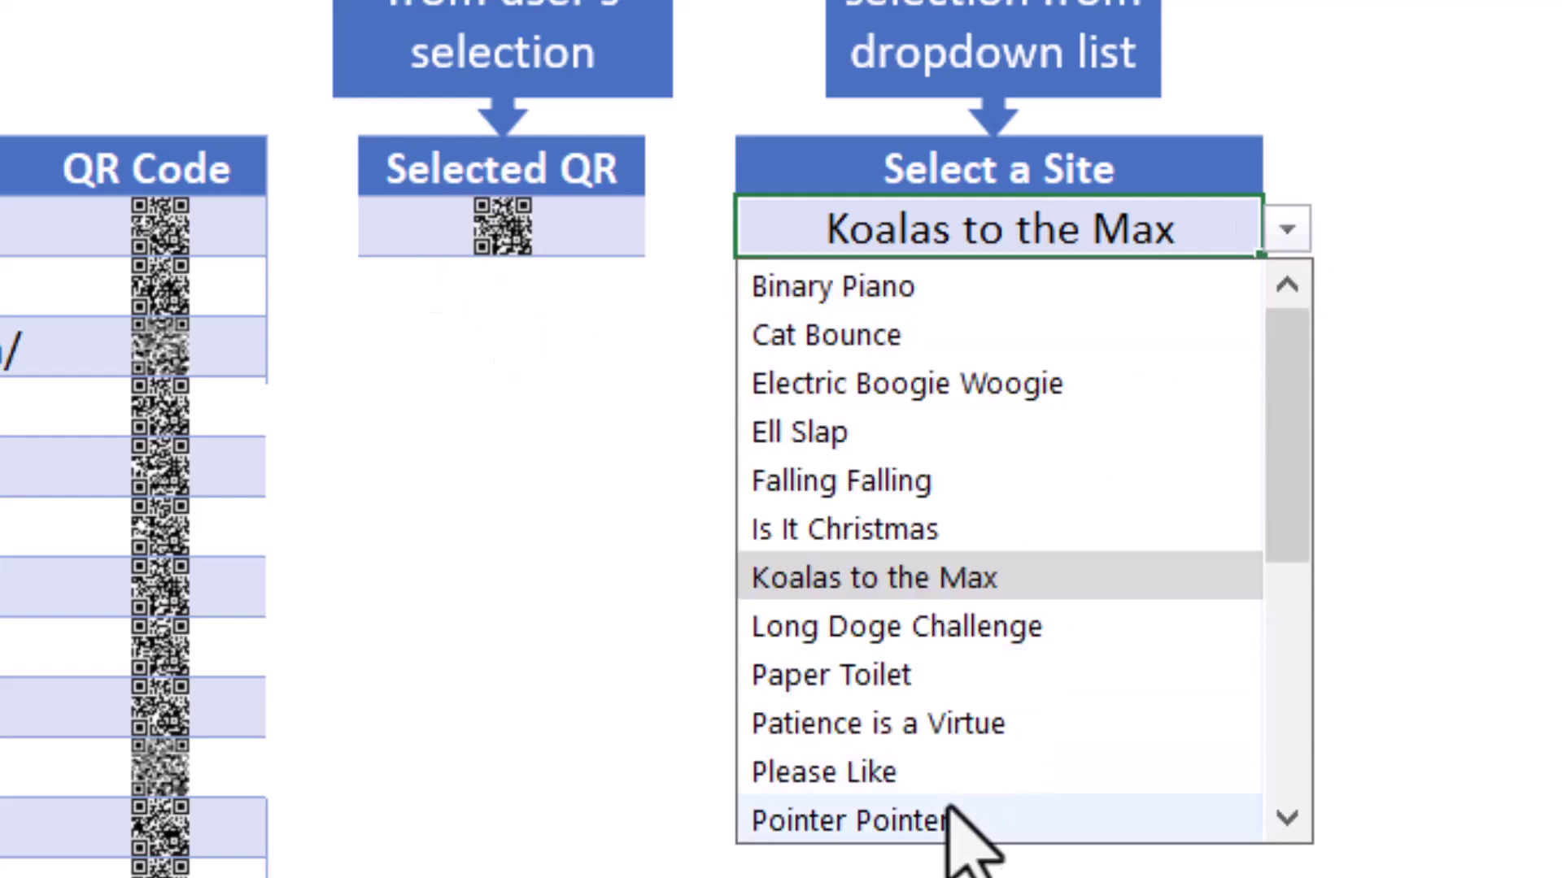
pyautogui.click(948, 817)
pyautogui.click(1286, 223)
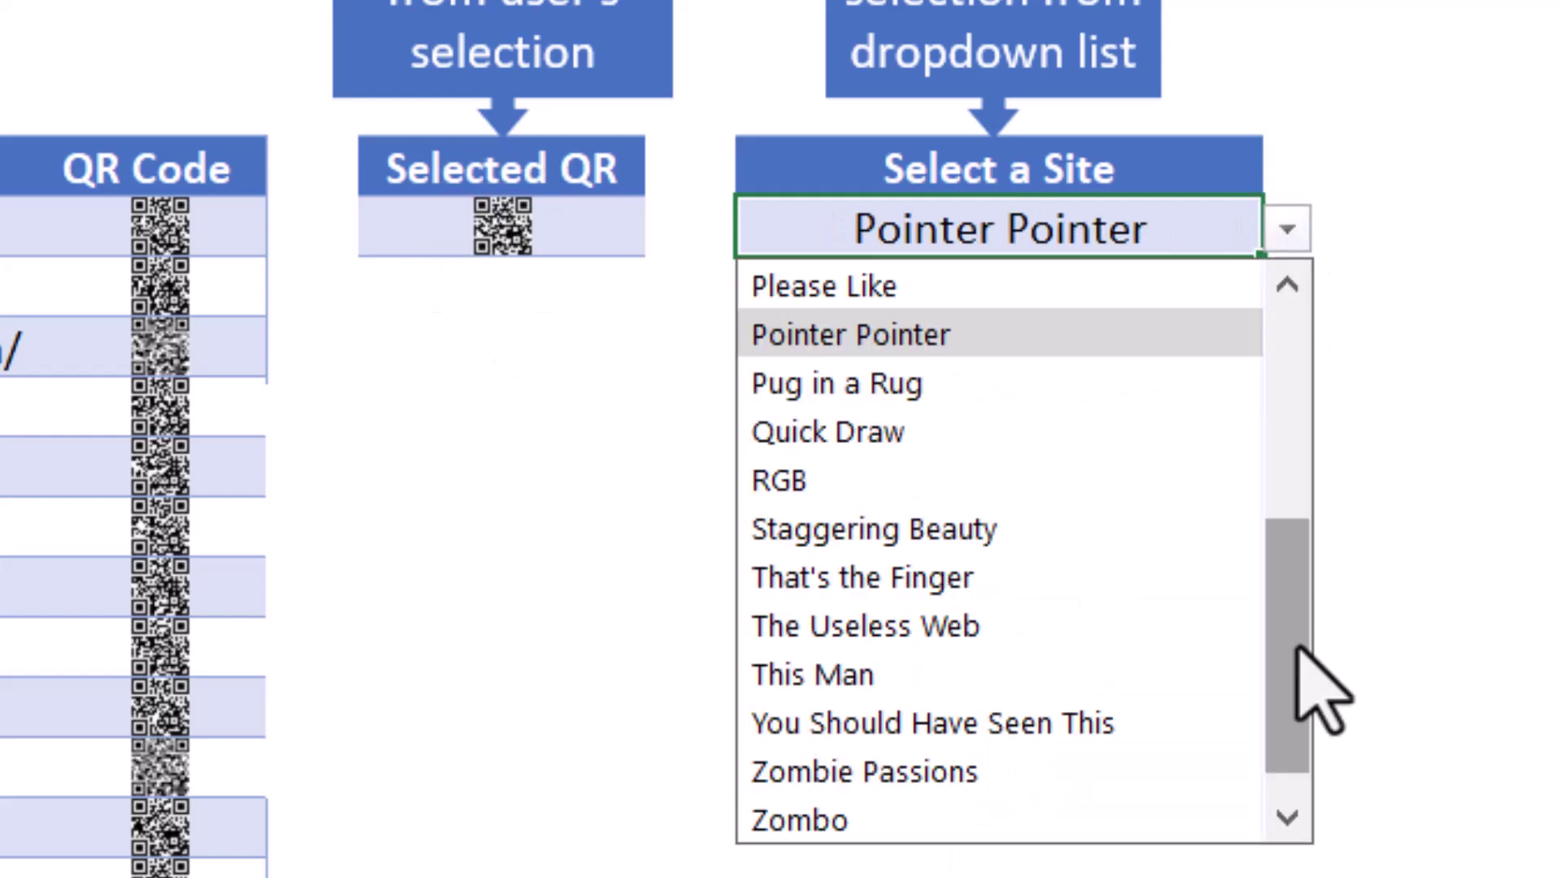
pyautogui.click(988, 544)
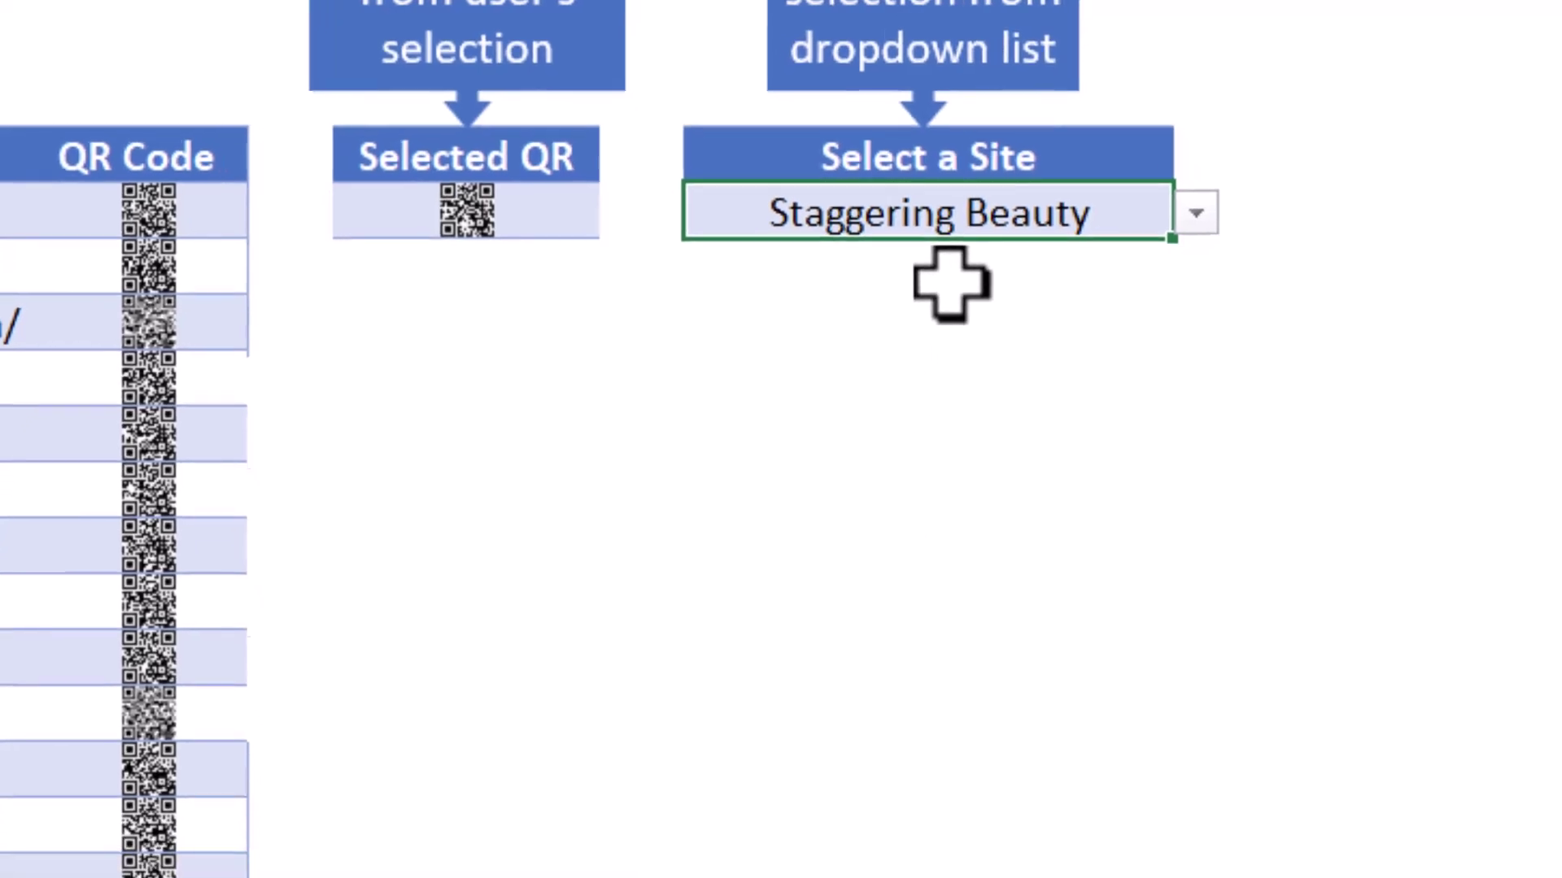
# Create a linked picture reference of E11's QR code and place it right of the dropdown.
pyautogui.click(435, 168)
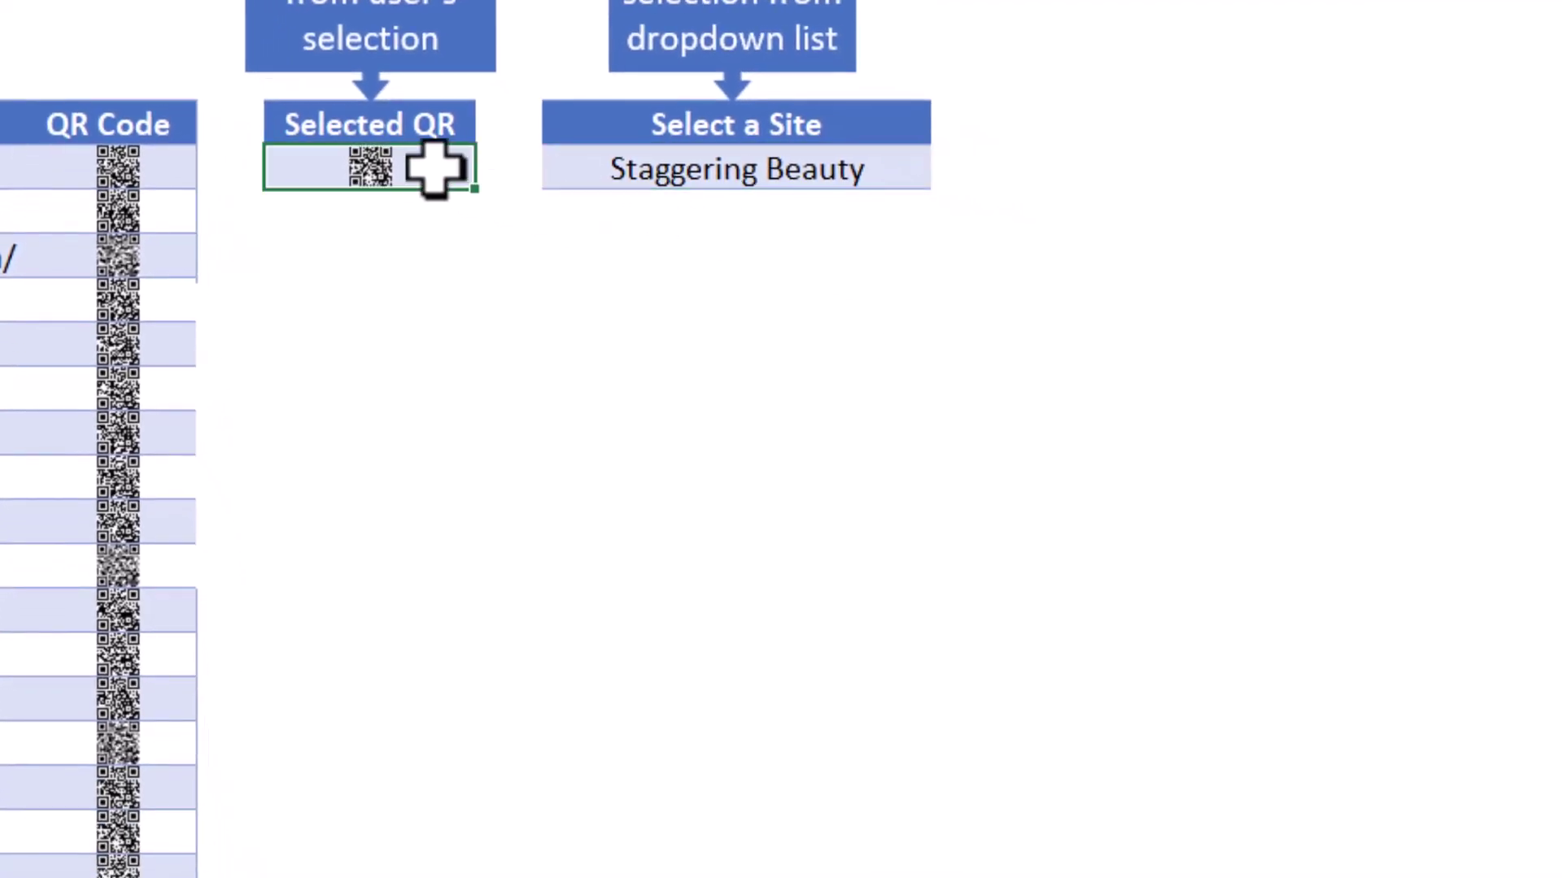
pyautogui.rightClick(372, 167)
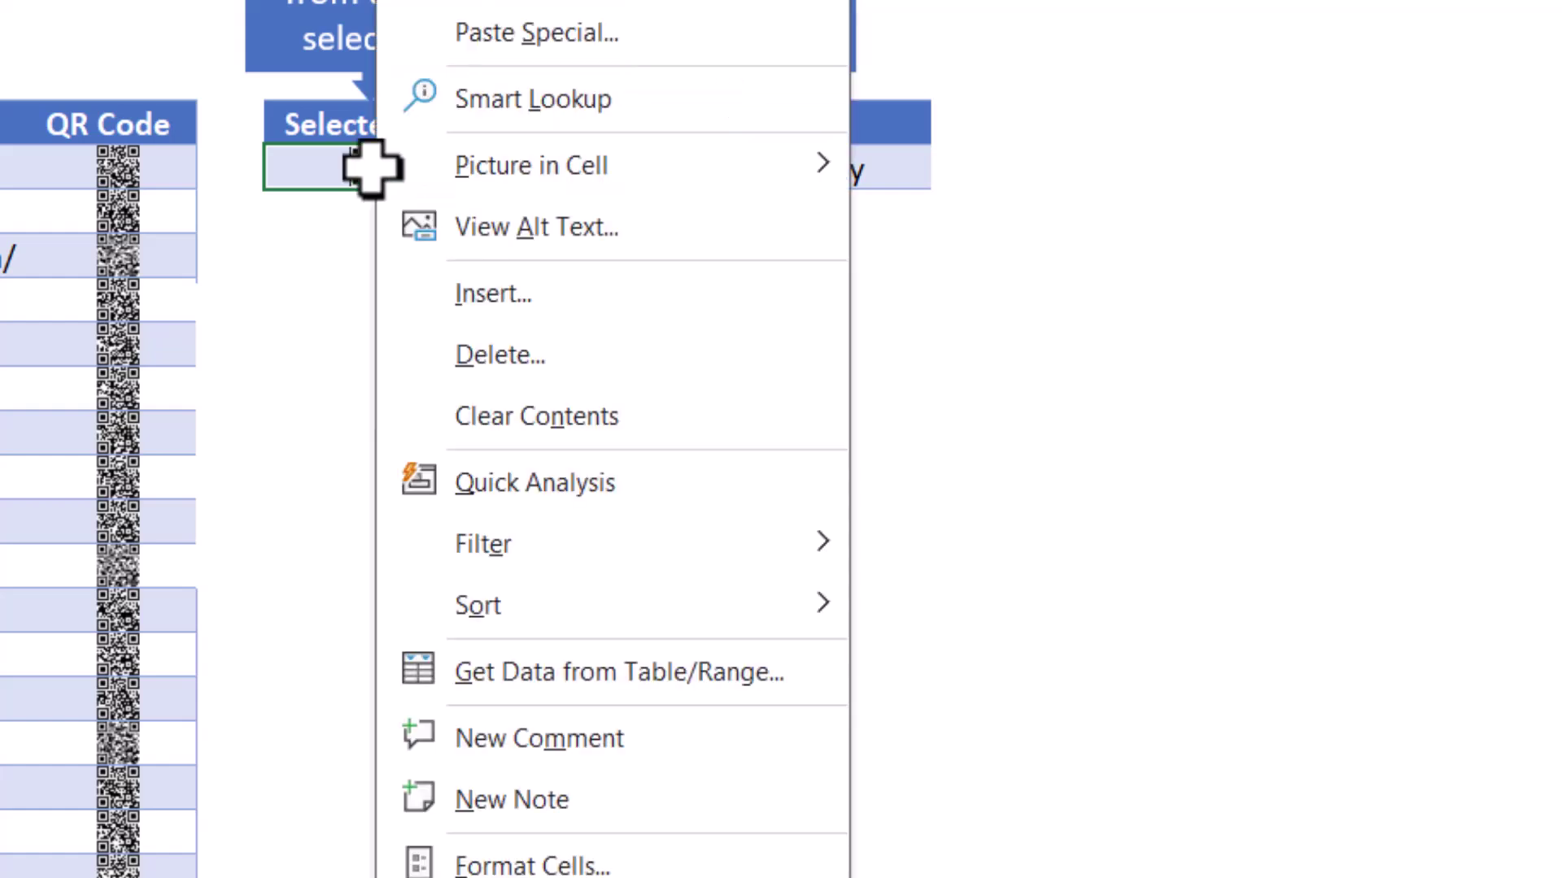
pyautogui.moveTo(449, 158)
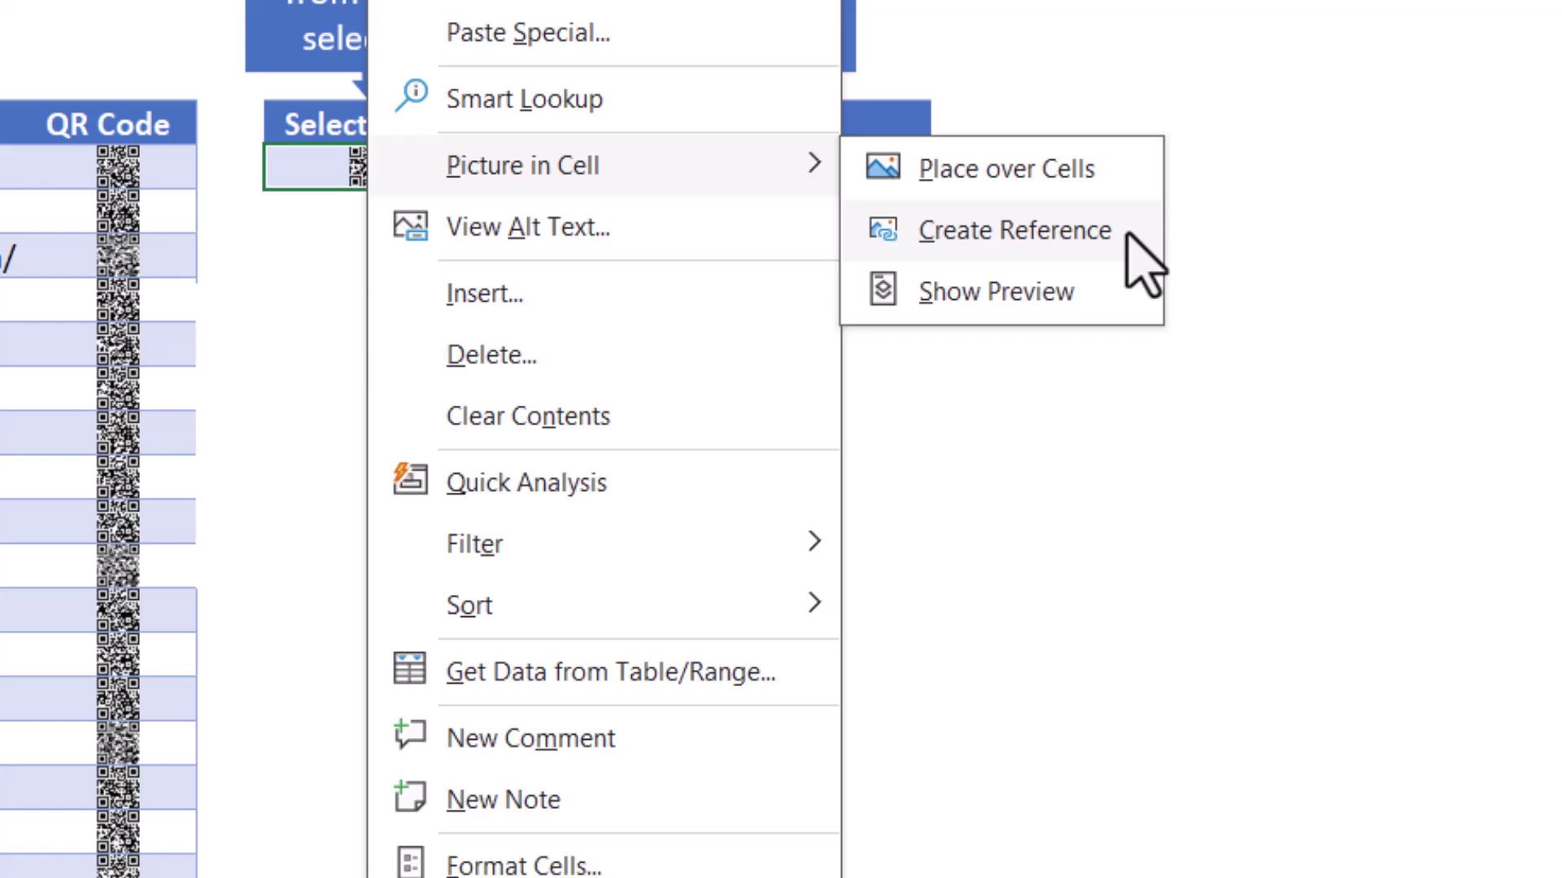
pyautogui.click(1015, 230)
pyautogui.moveTo(606, 410); pyautogui.dragTo(1236, 325)
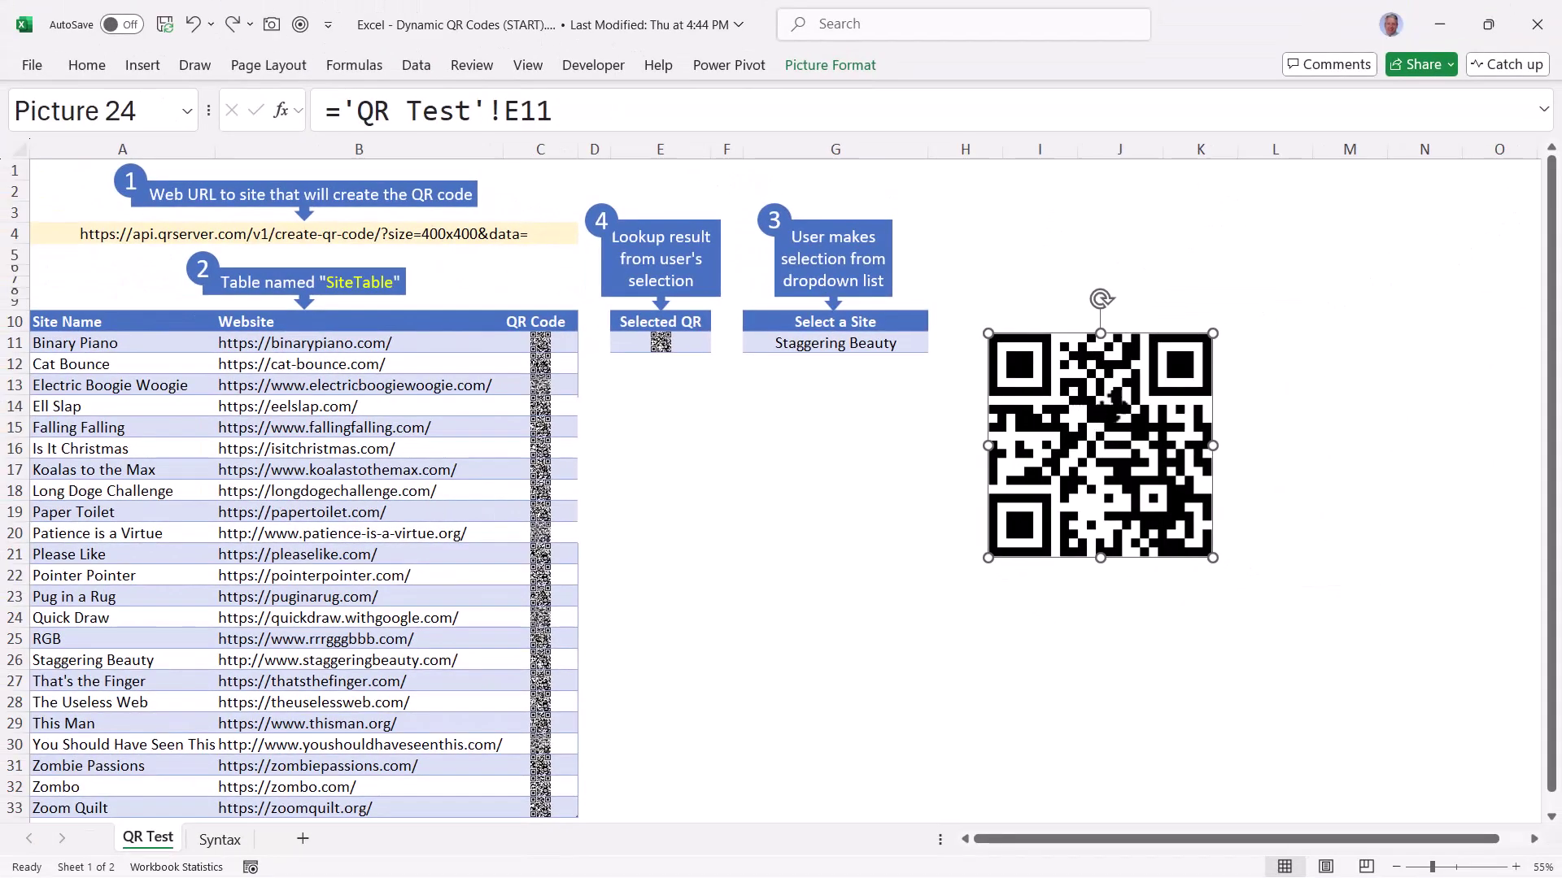
# Choose Long Doge Challenge, then Zombie Passions in G11, and shift the enlarged QR picture down-right.
pyautogui.moveTo(1077, 403); pyautogui.dragTo(1036, 377)
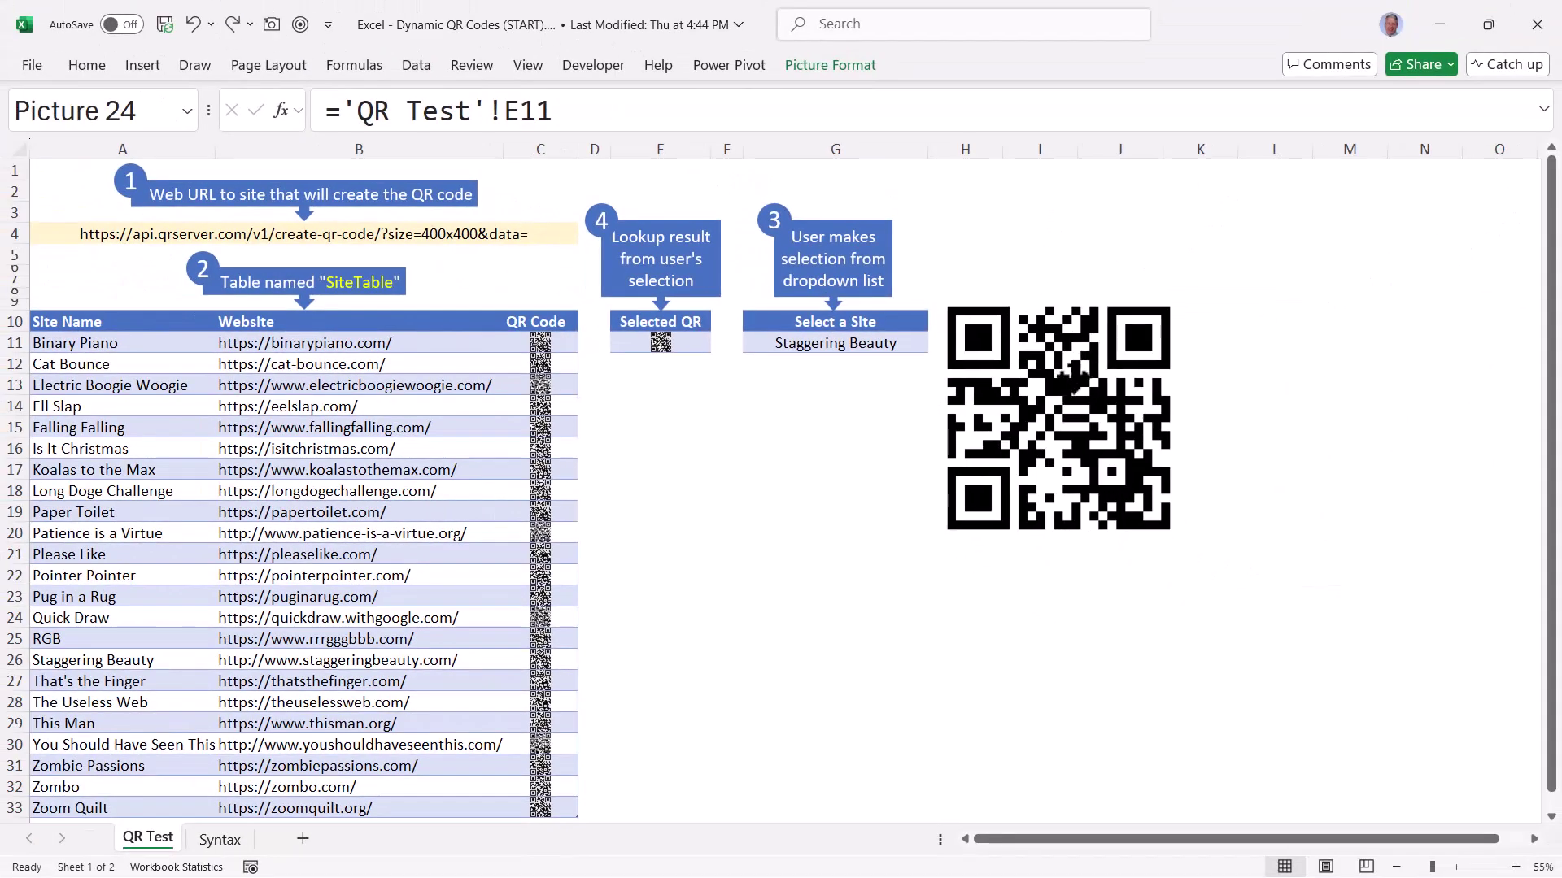
pyautogui.click(899, 346)
pyautogui.click(936, 343)
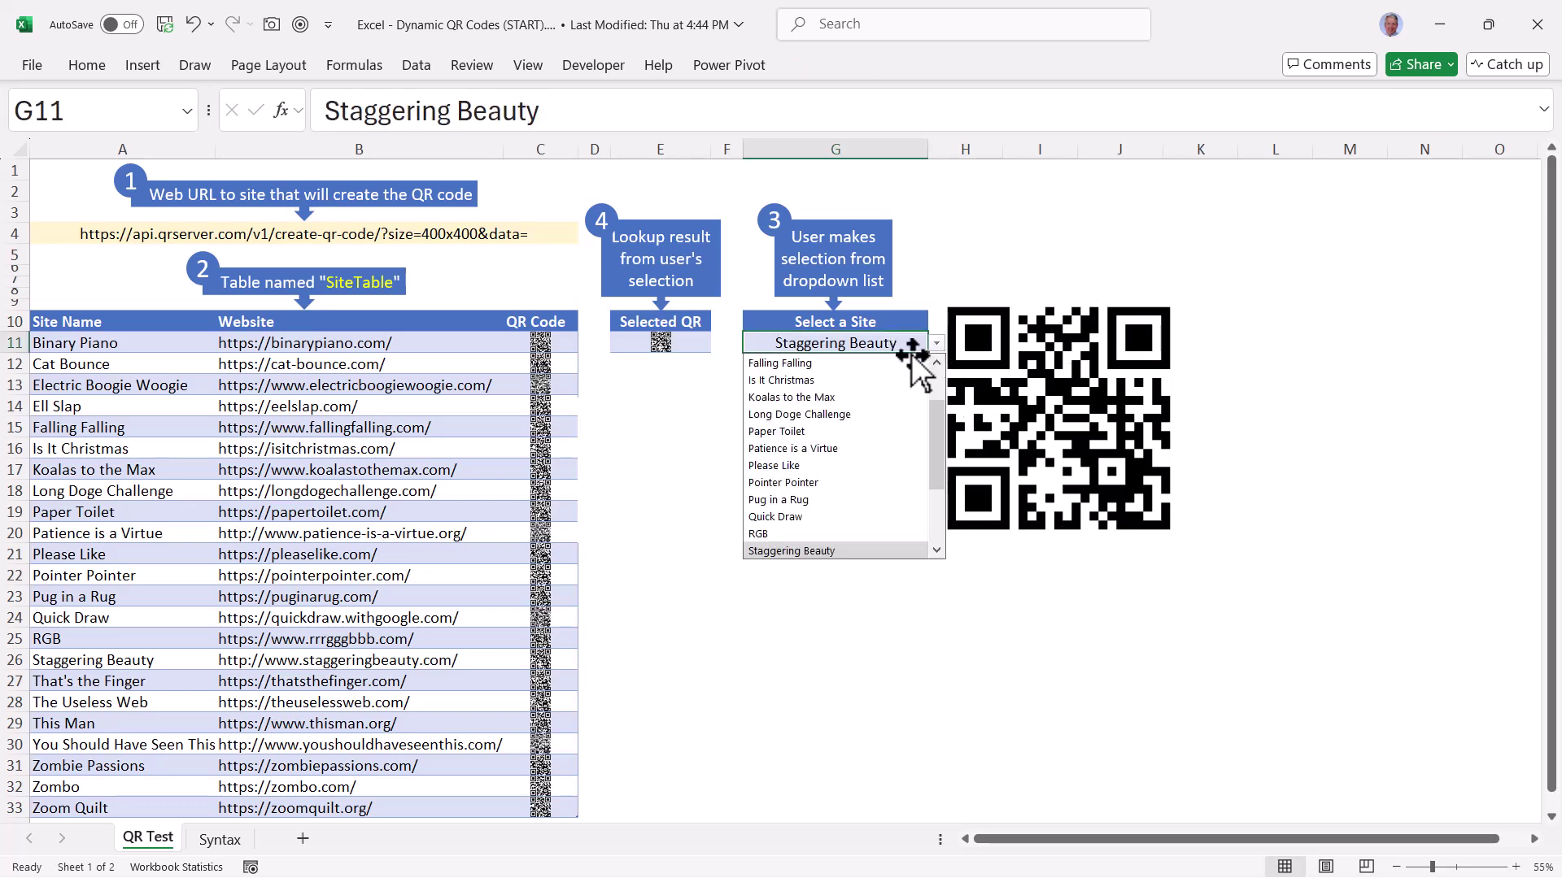
pyautogui.click(823, 414)
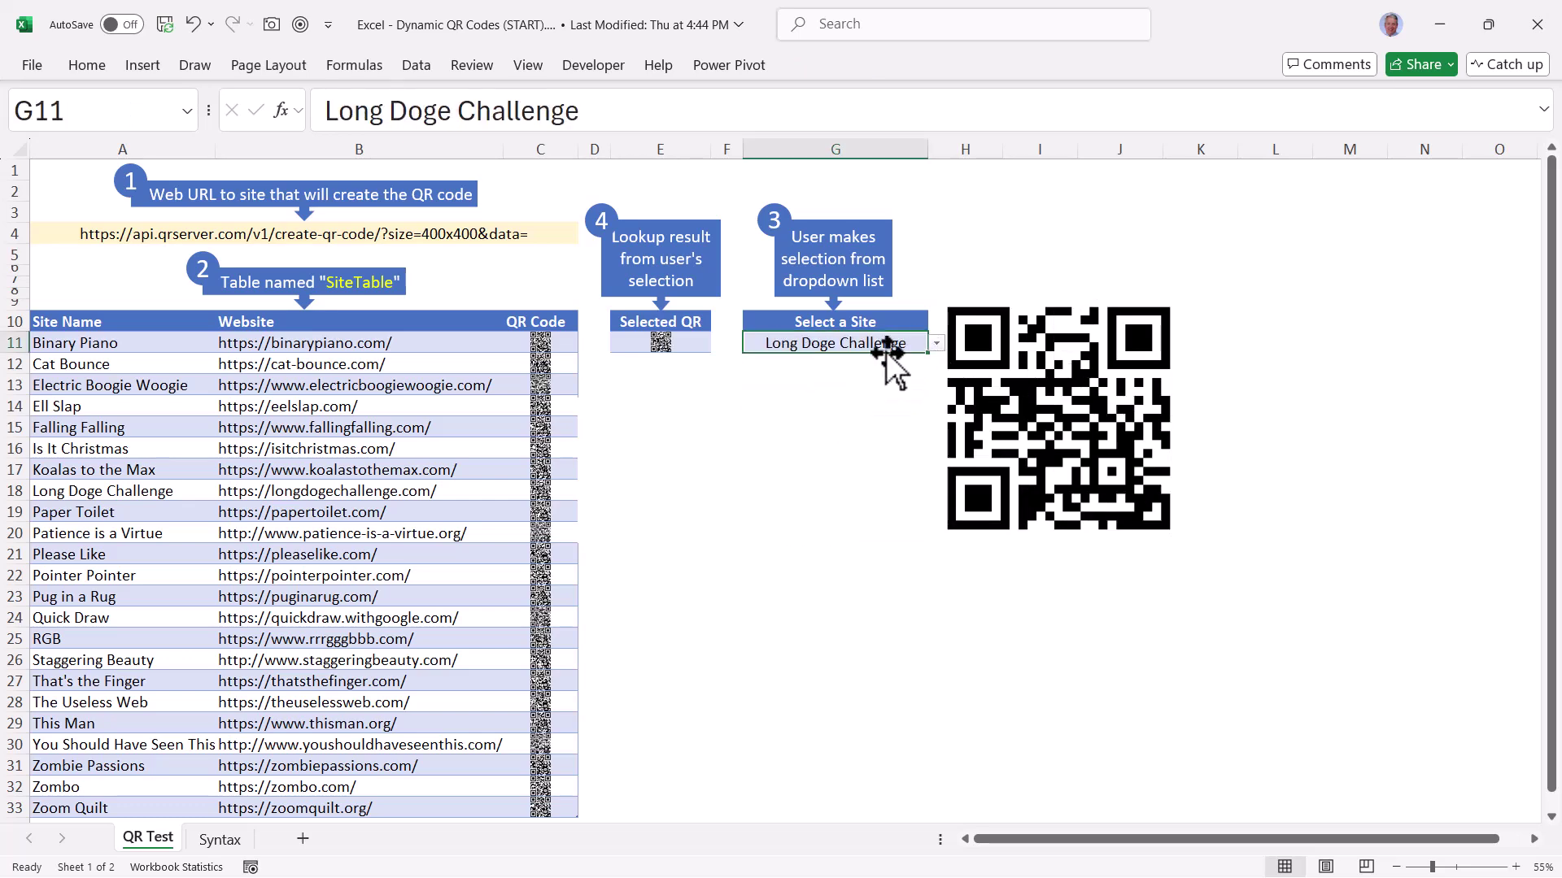
pyautogui.click(935, 343)
pyautogui.moveTo(931, 402); pyautogui.dragTo(937, 484)
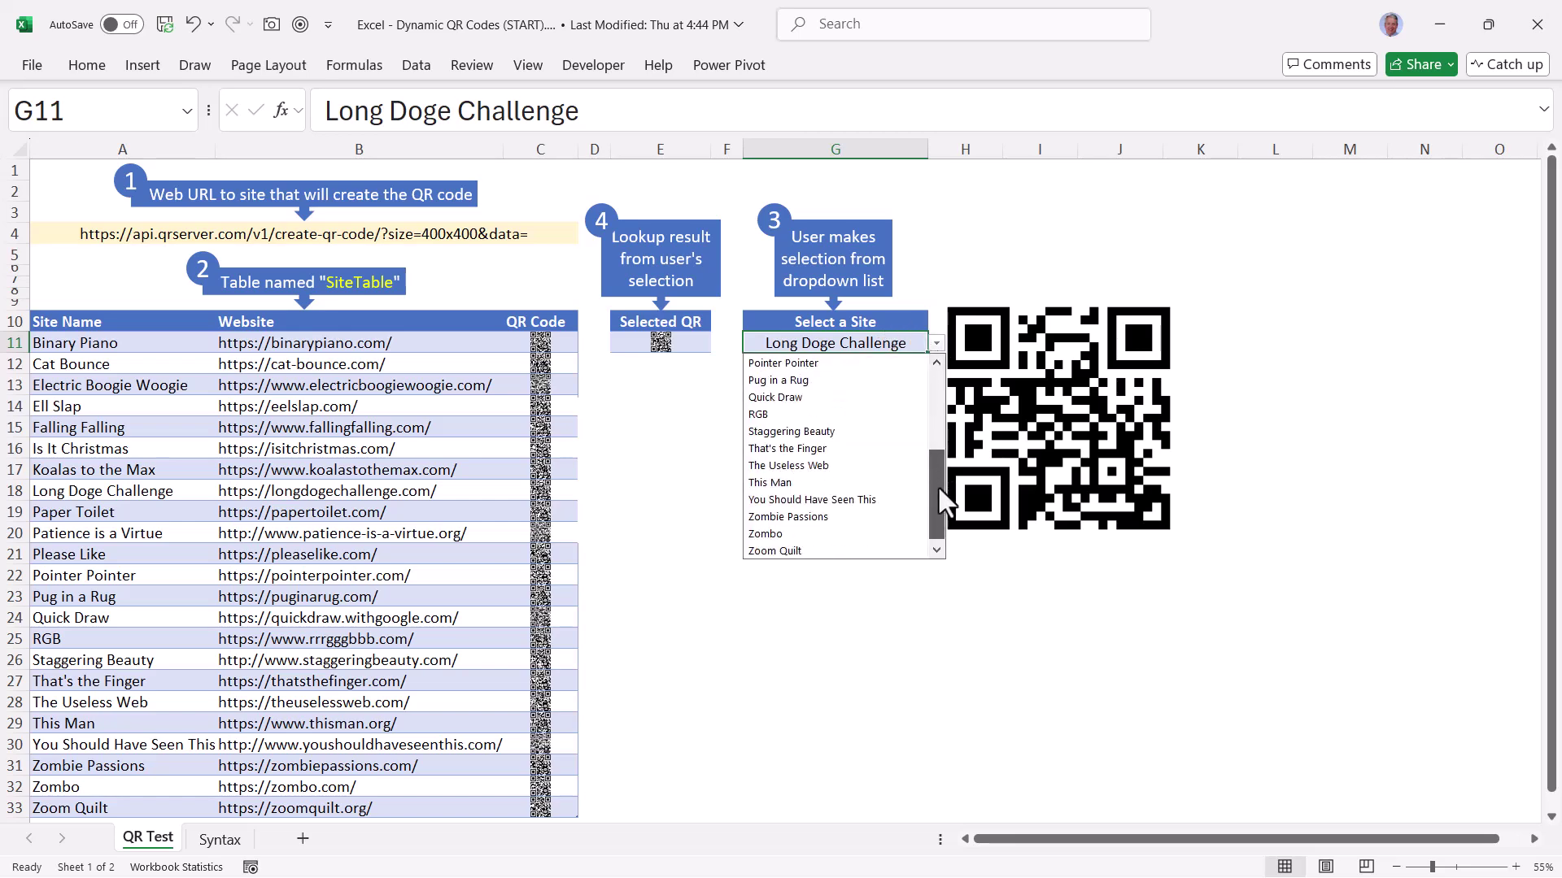
pyautogui.click(841, 510)
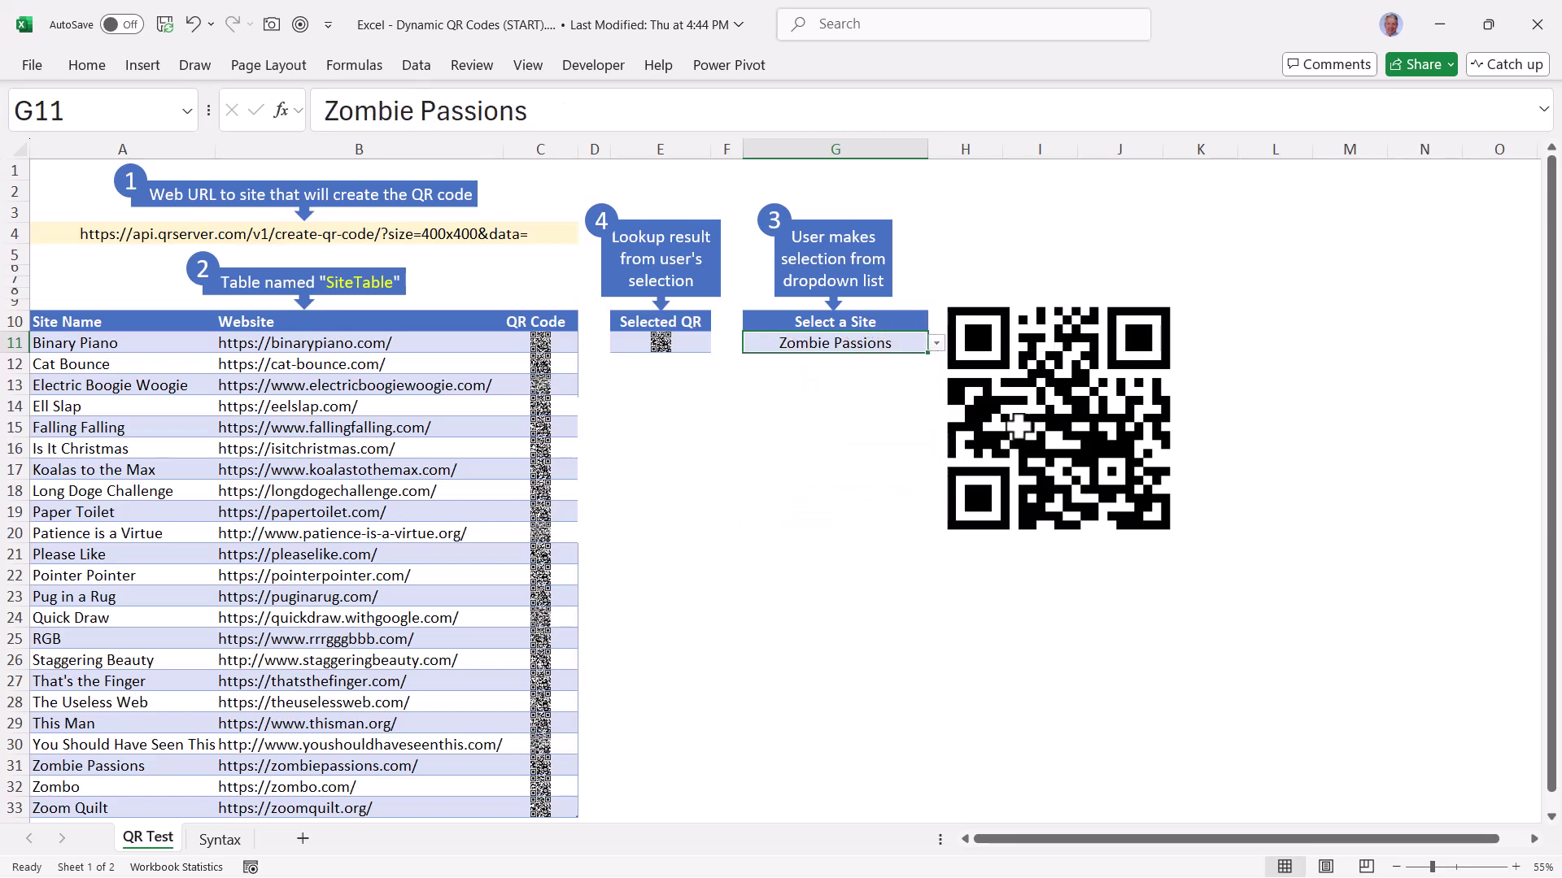
pyautogui.moveTo(1017, 431); pyautogui.dragTo(1099, 409)
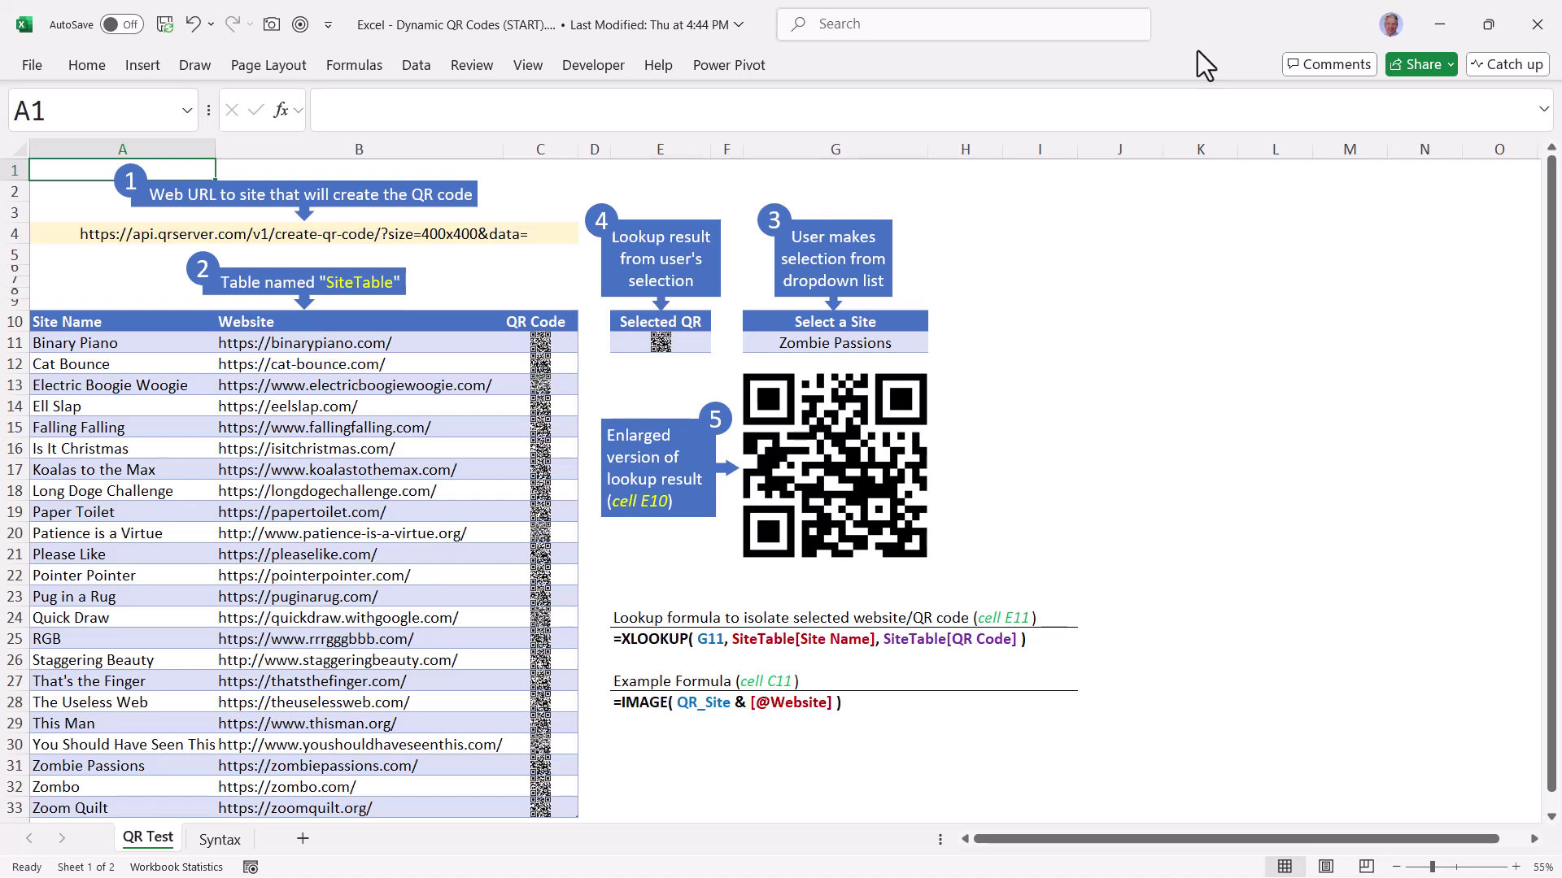
pyautogui.click(835, 342)
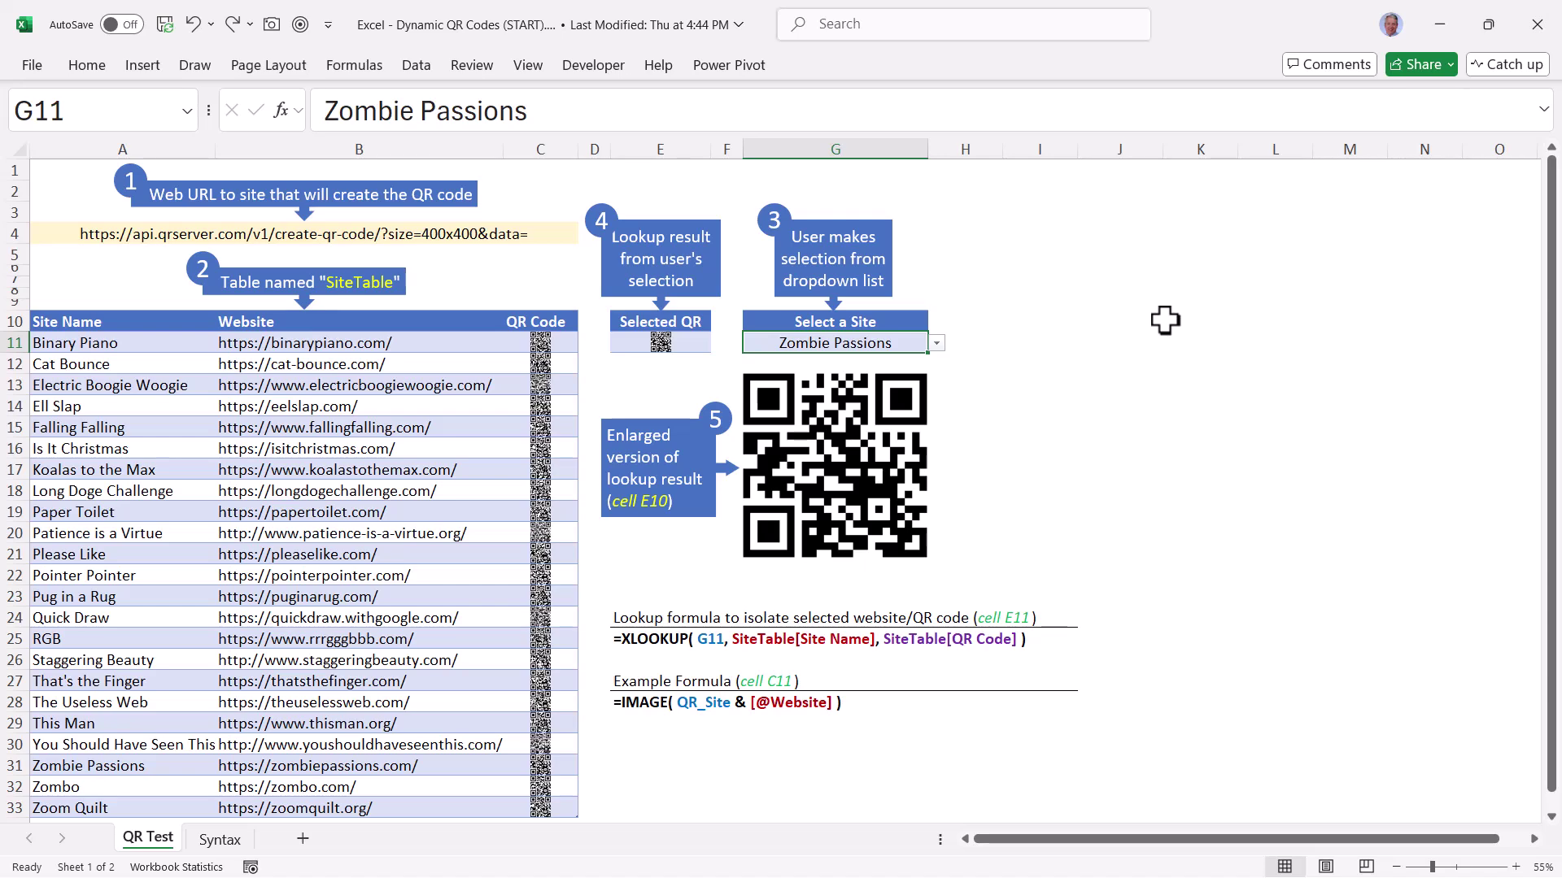
pyautogui.write('www.')
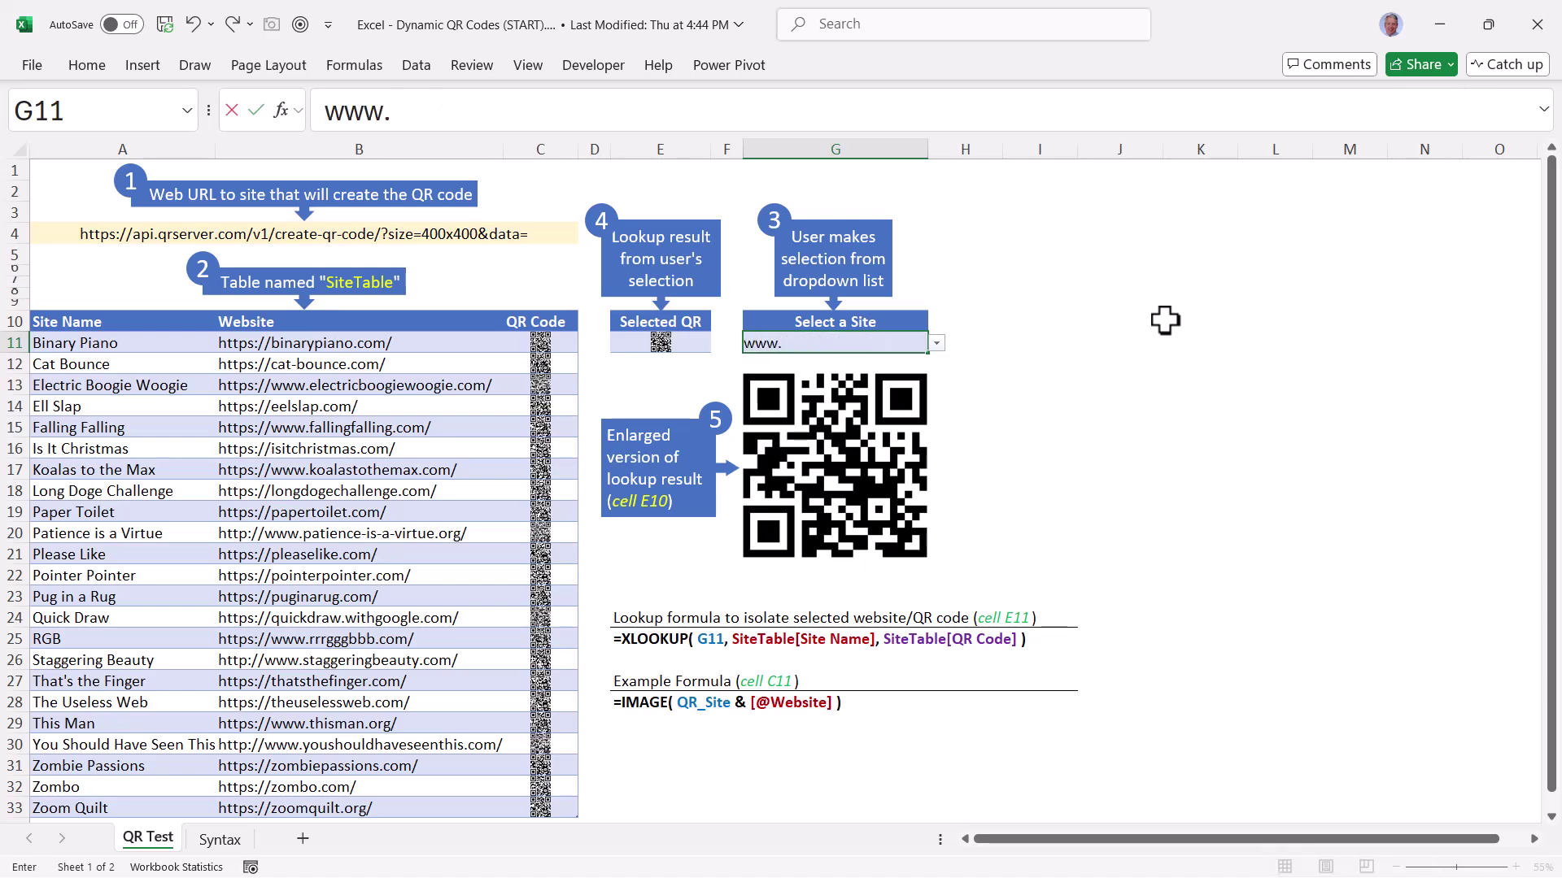
pyautogui.write('microsoft.com')
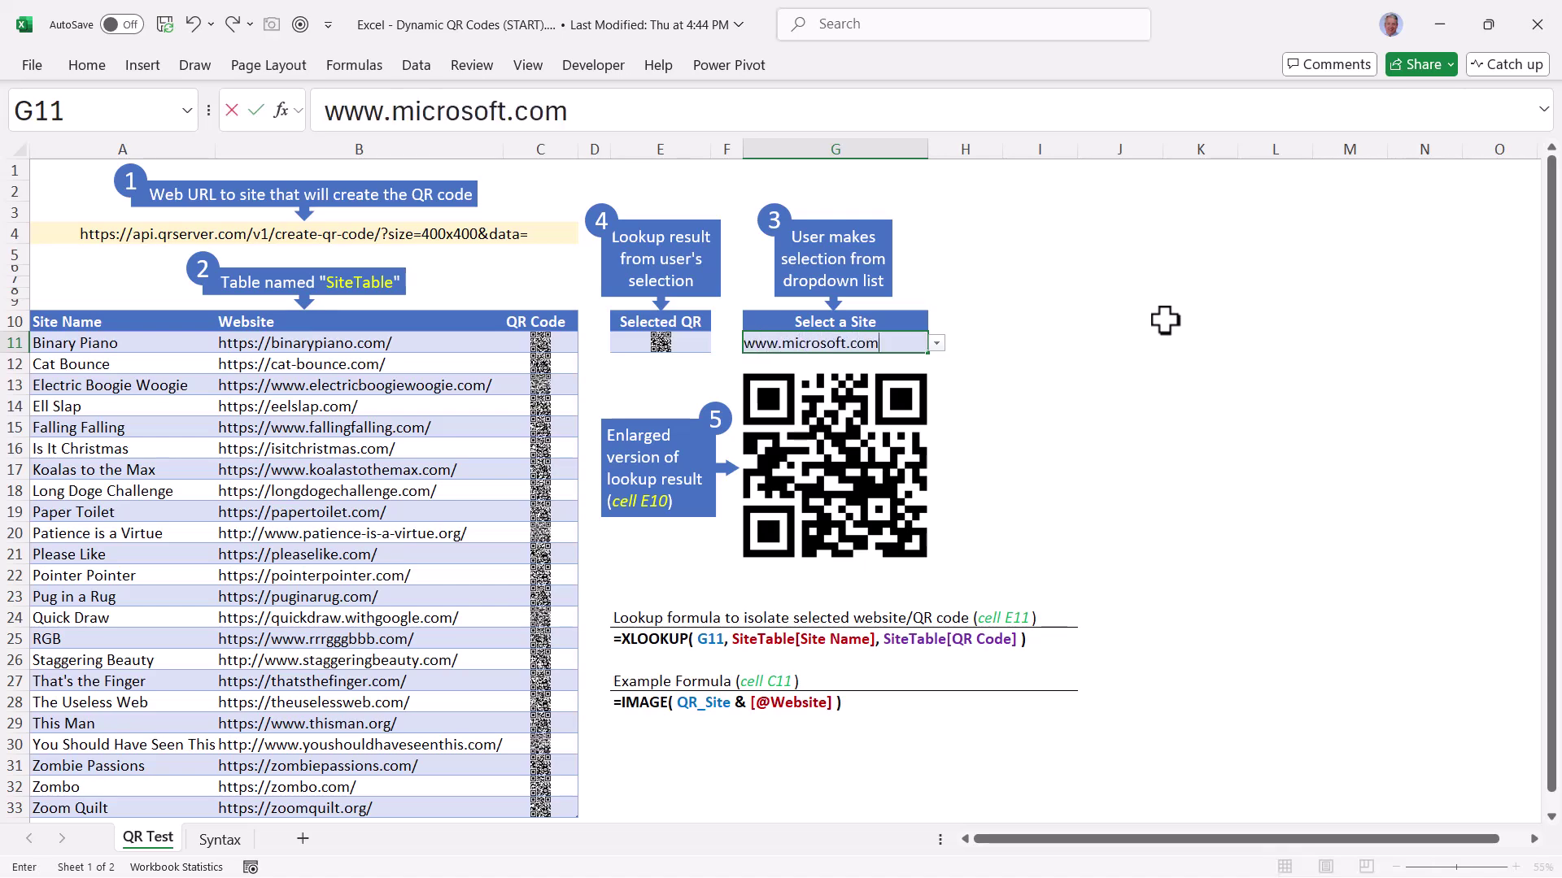
pyautogui.press('Return')
pyautogui.press('Up')
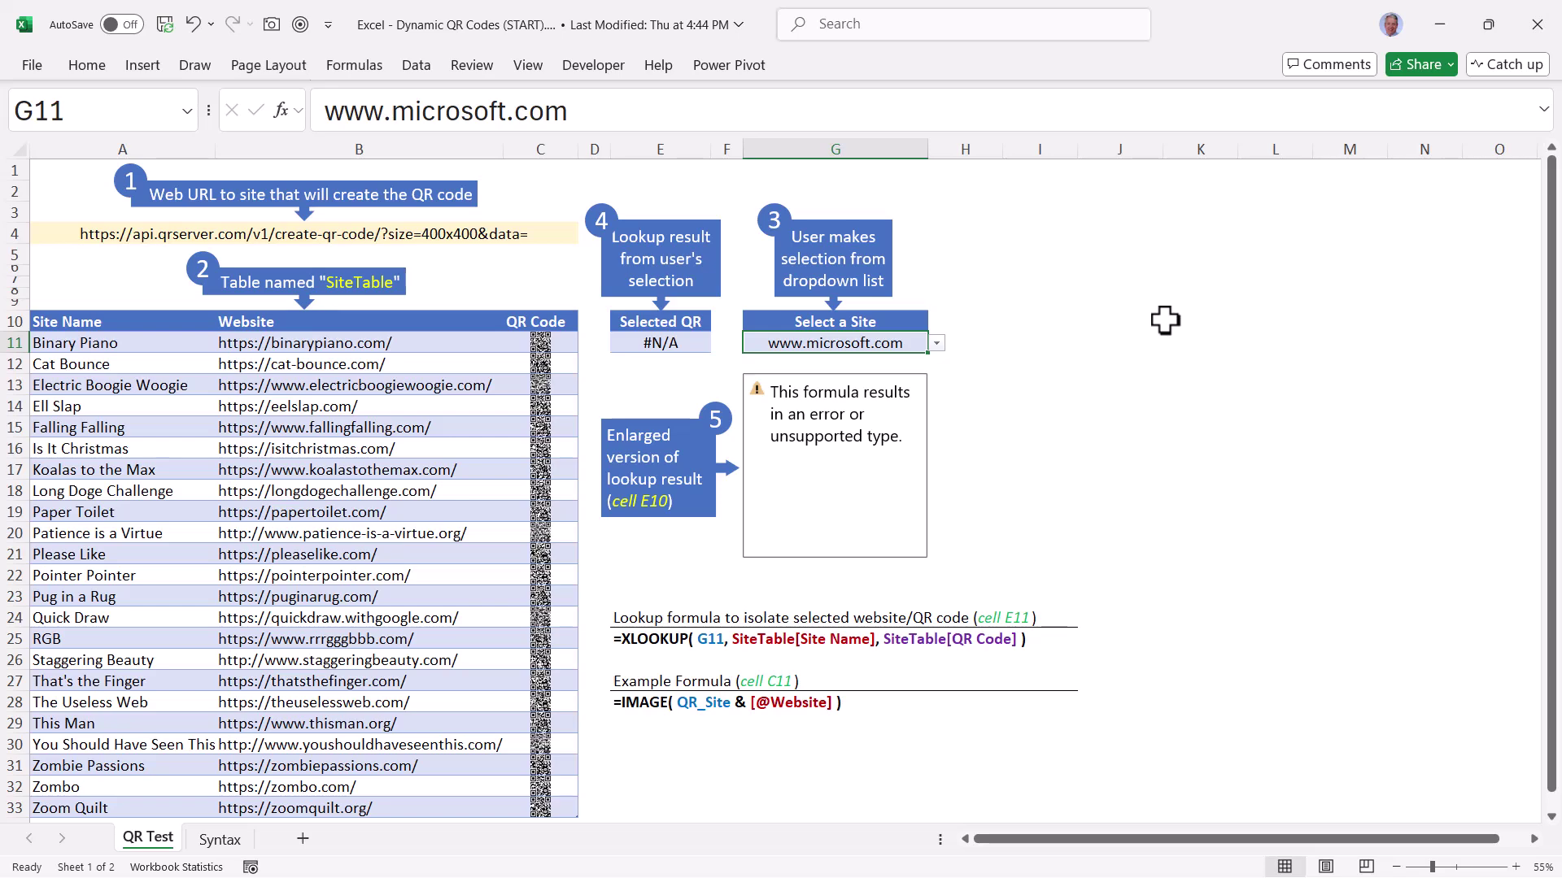
pyautogui.click(629, 348)
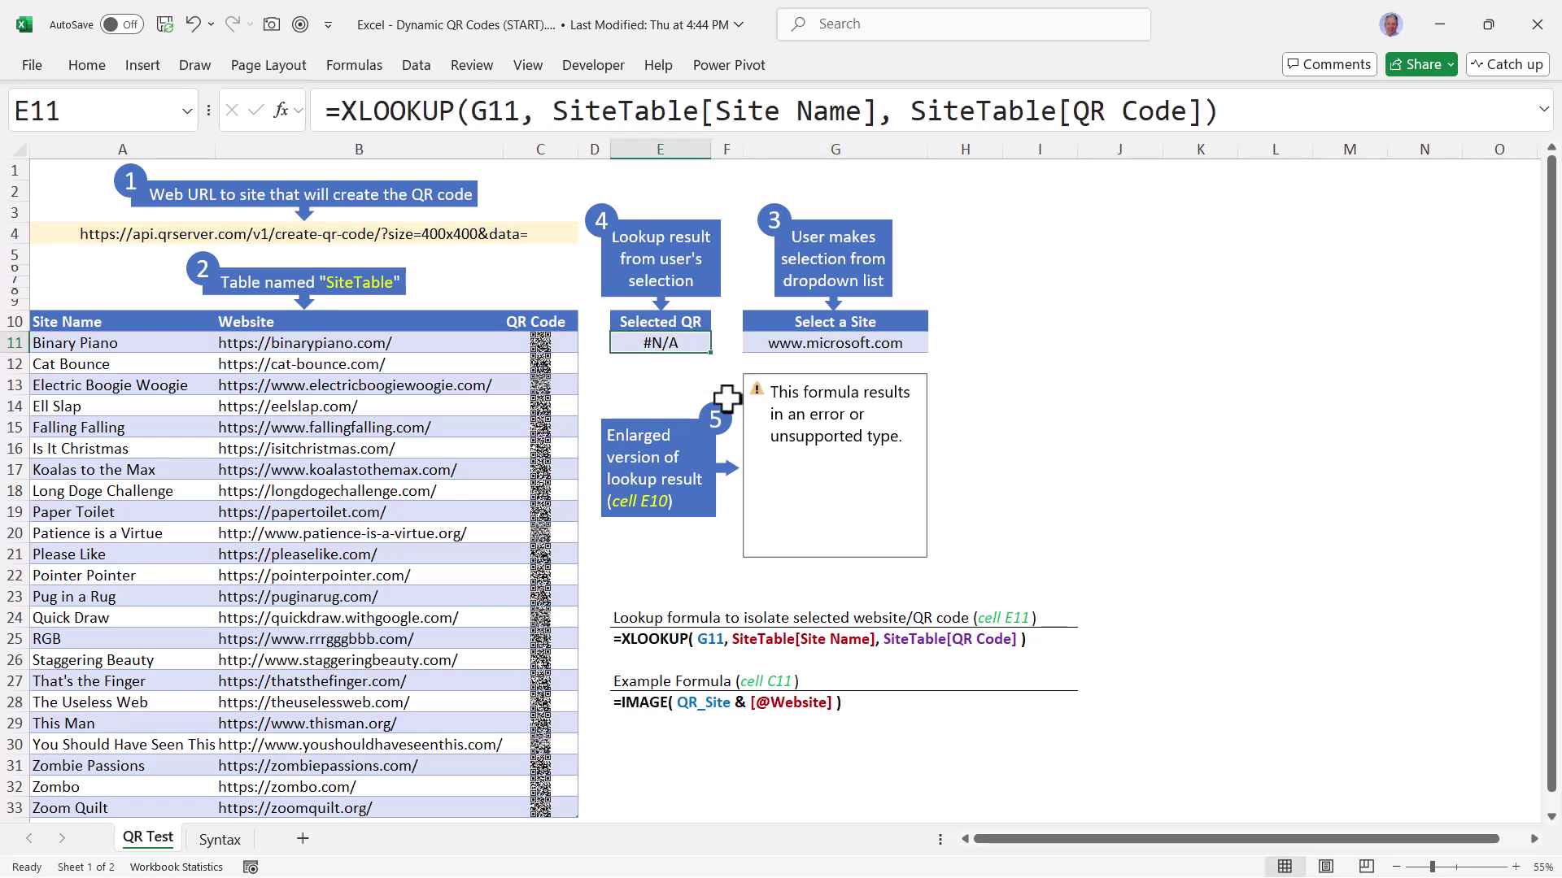
# Wrap E11's XLOOKUP in IFERROR with IMAGE(QR_Site & G11) as the fallback for typed URLs.
pyautogui.click(1543, 108)
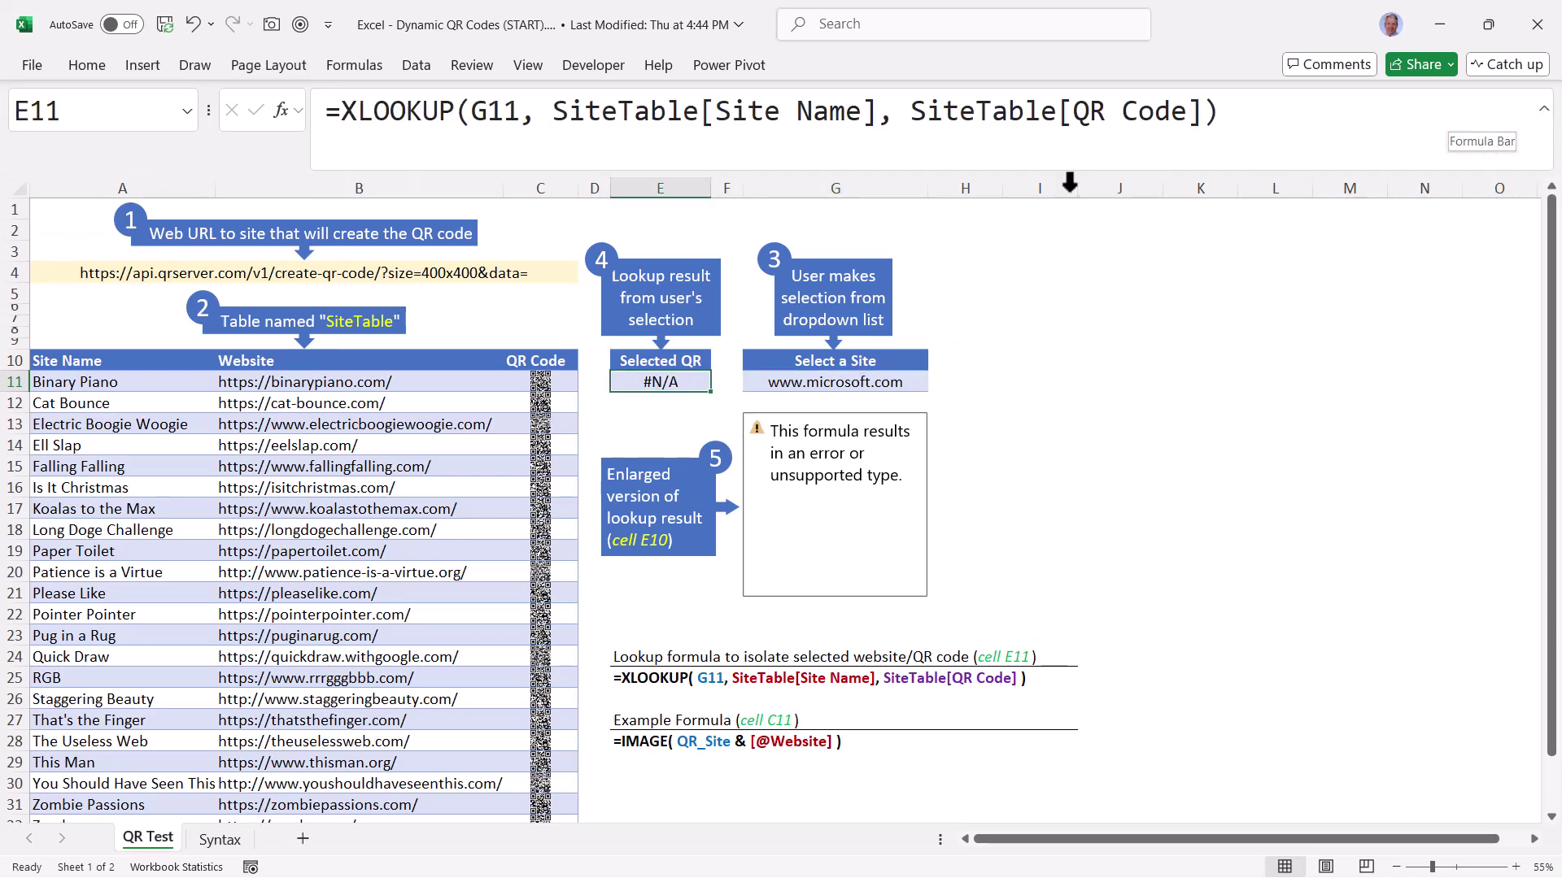
pyautogui.press('F2')
pyautogui.click(339, 110)
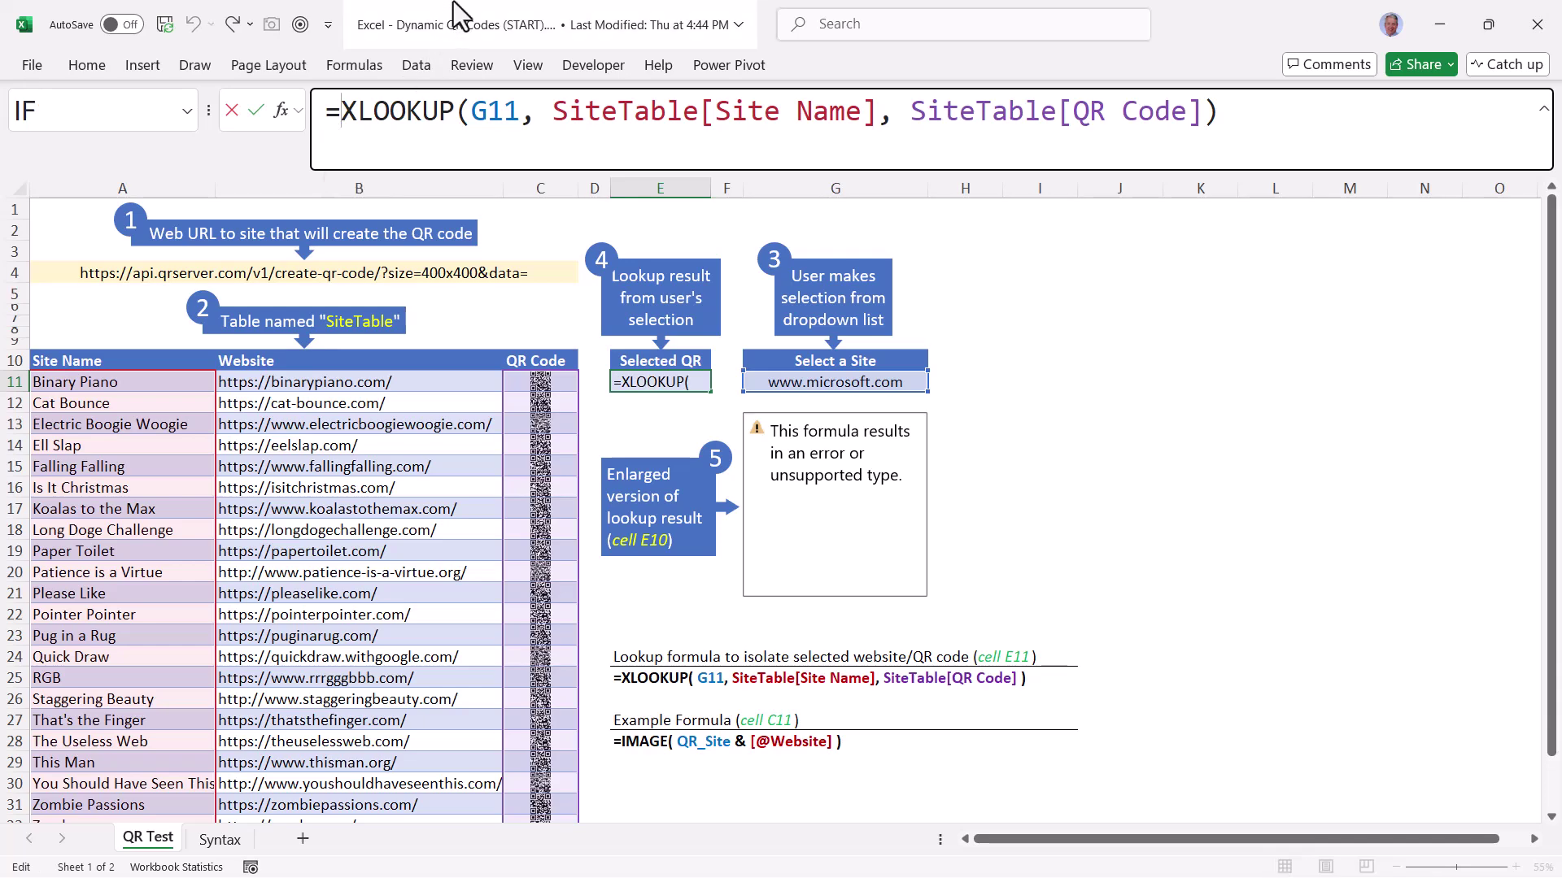
pyautogui.write('IFERROR(')
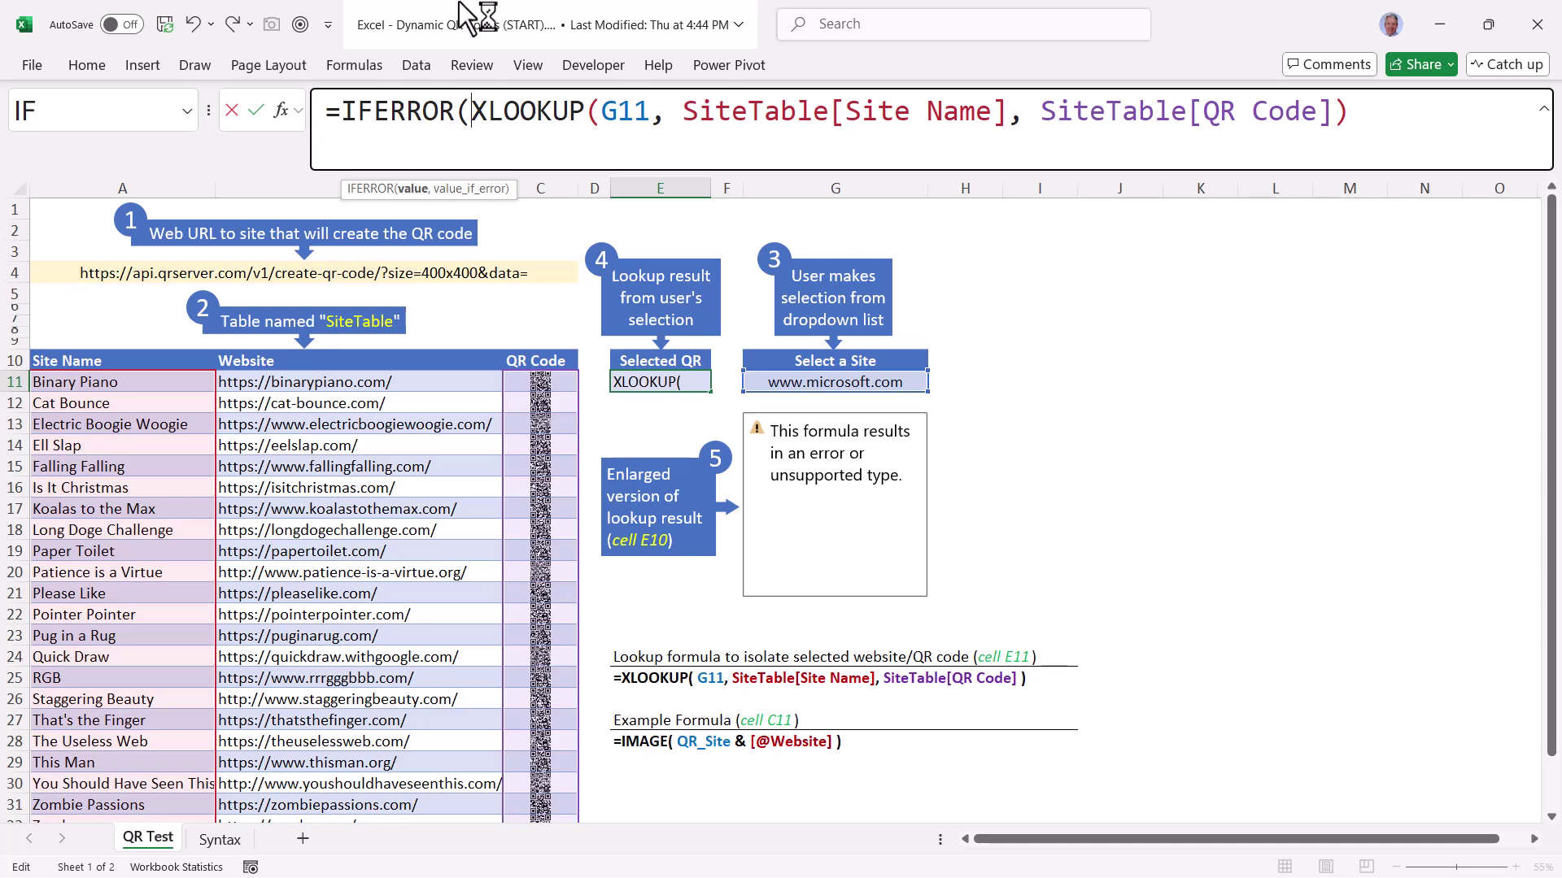
pyautogui.press('End')
pyautogui.write(', IMAGE(')
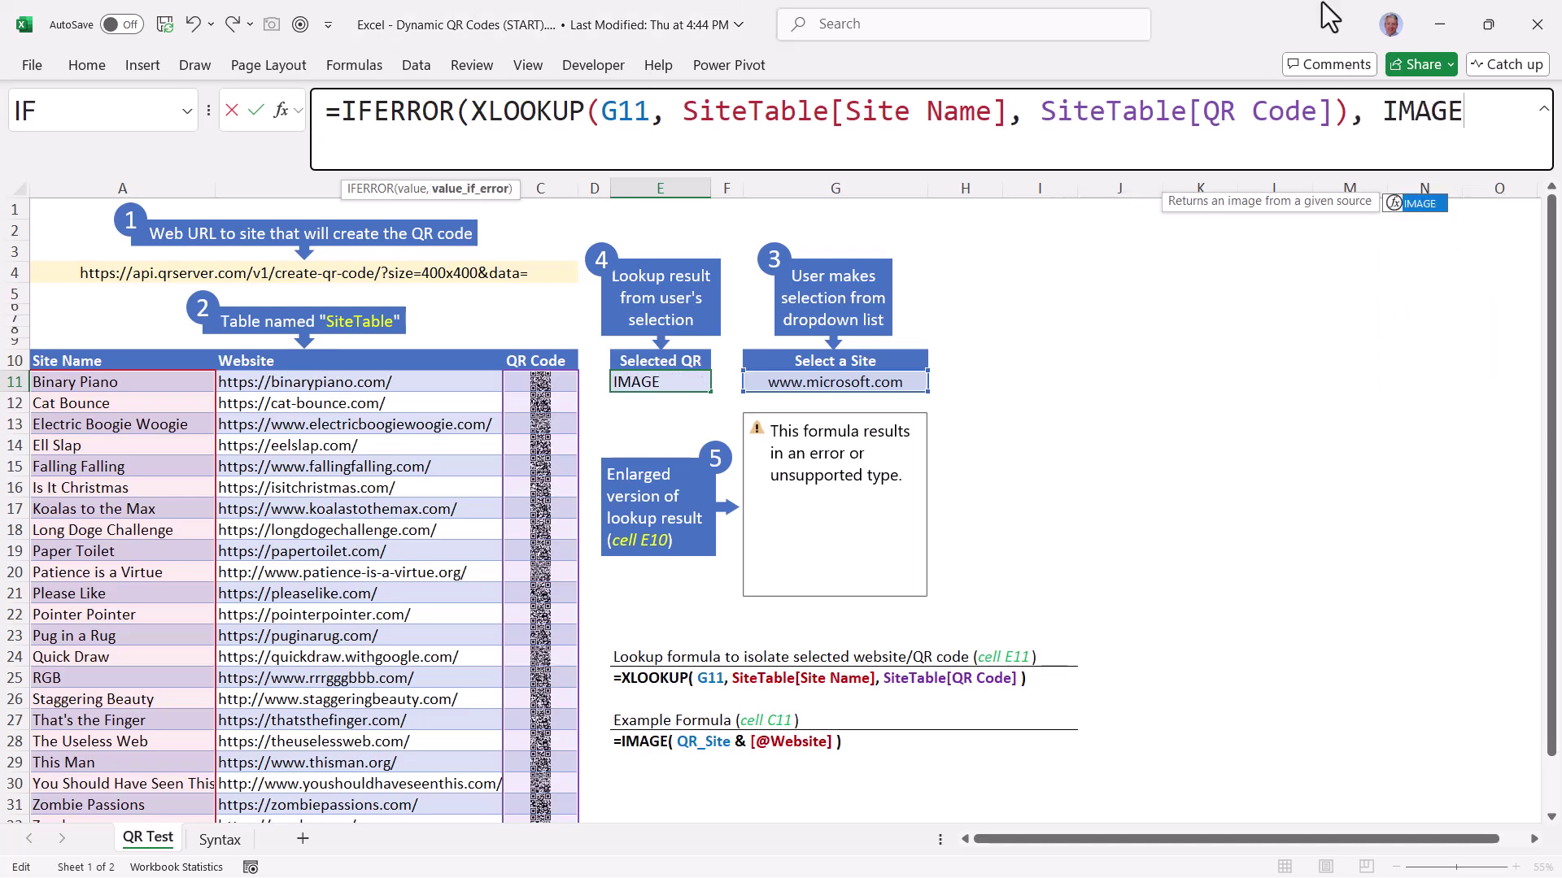
pyautogui.click(78, 274)
pyautogui.write('&')
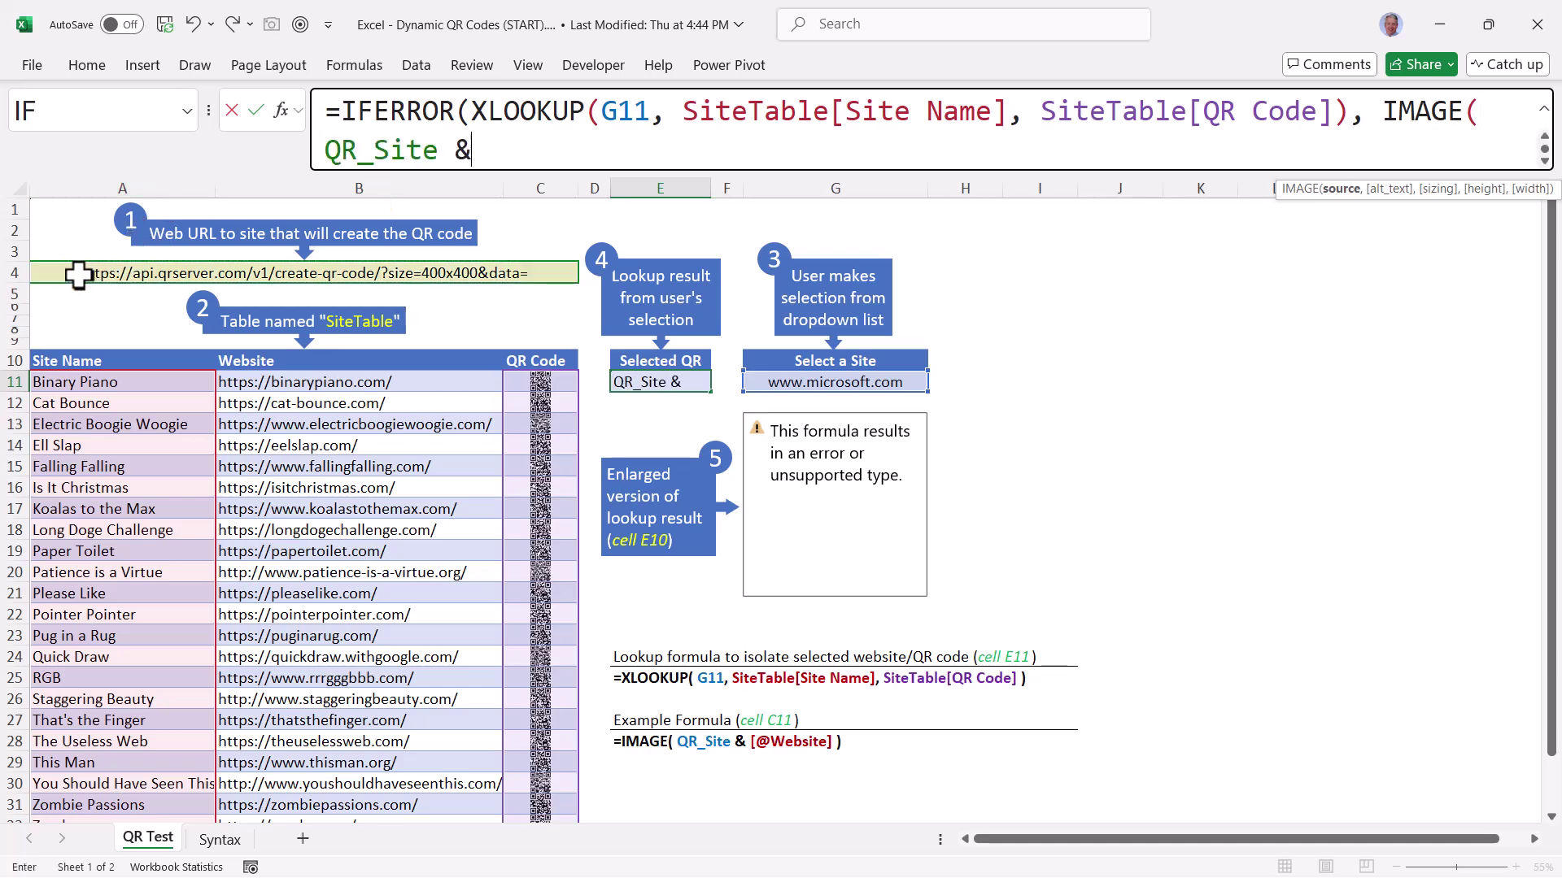
pyautogui.click(871, 383)
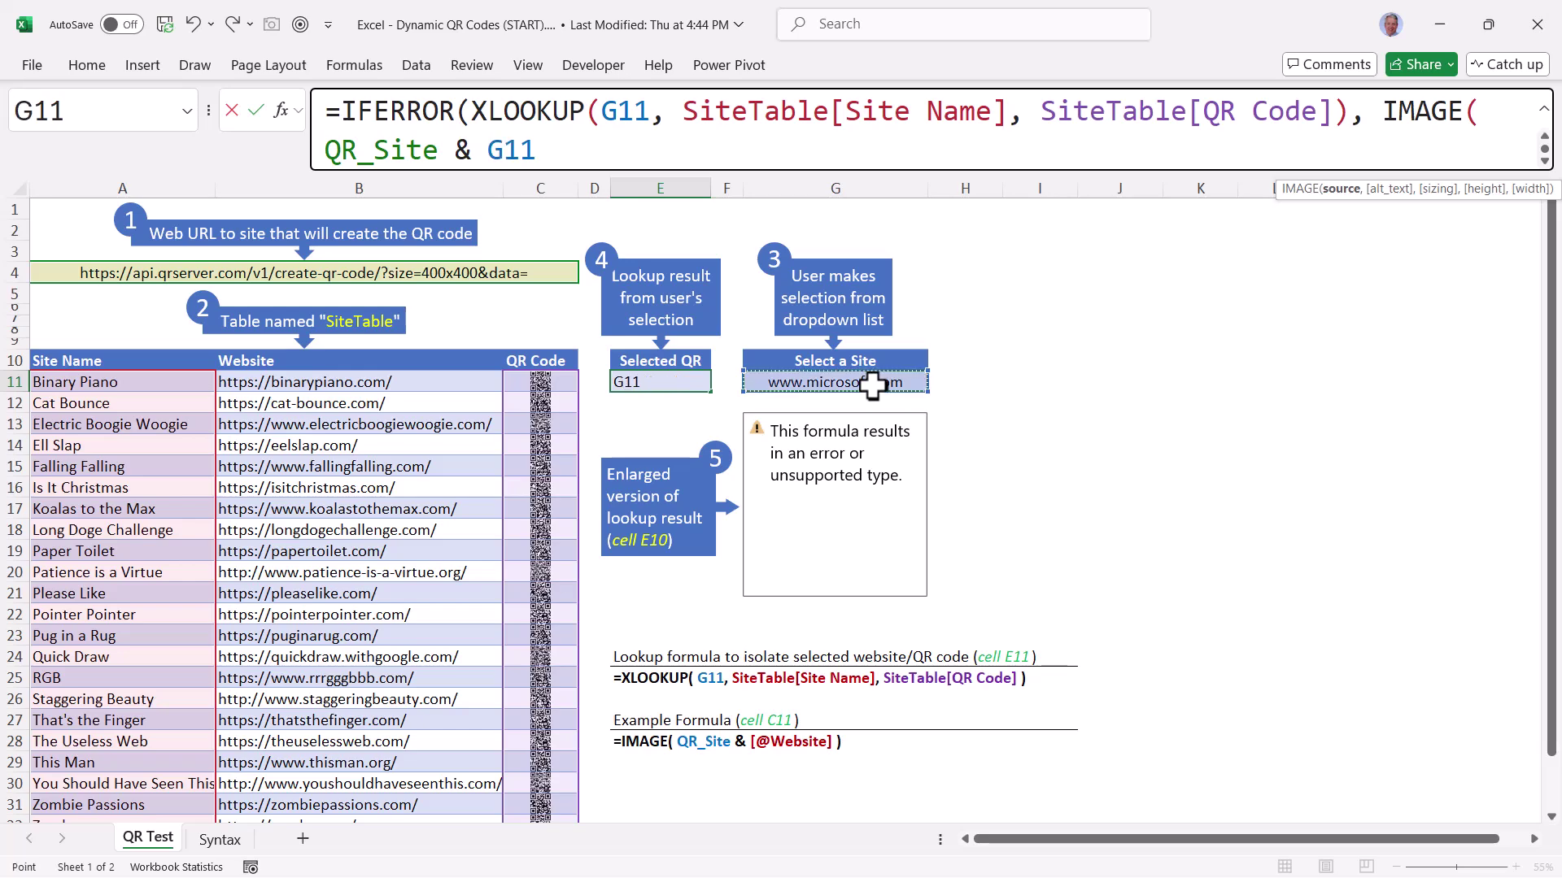
pyautogui.write('))')
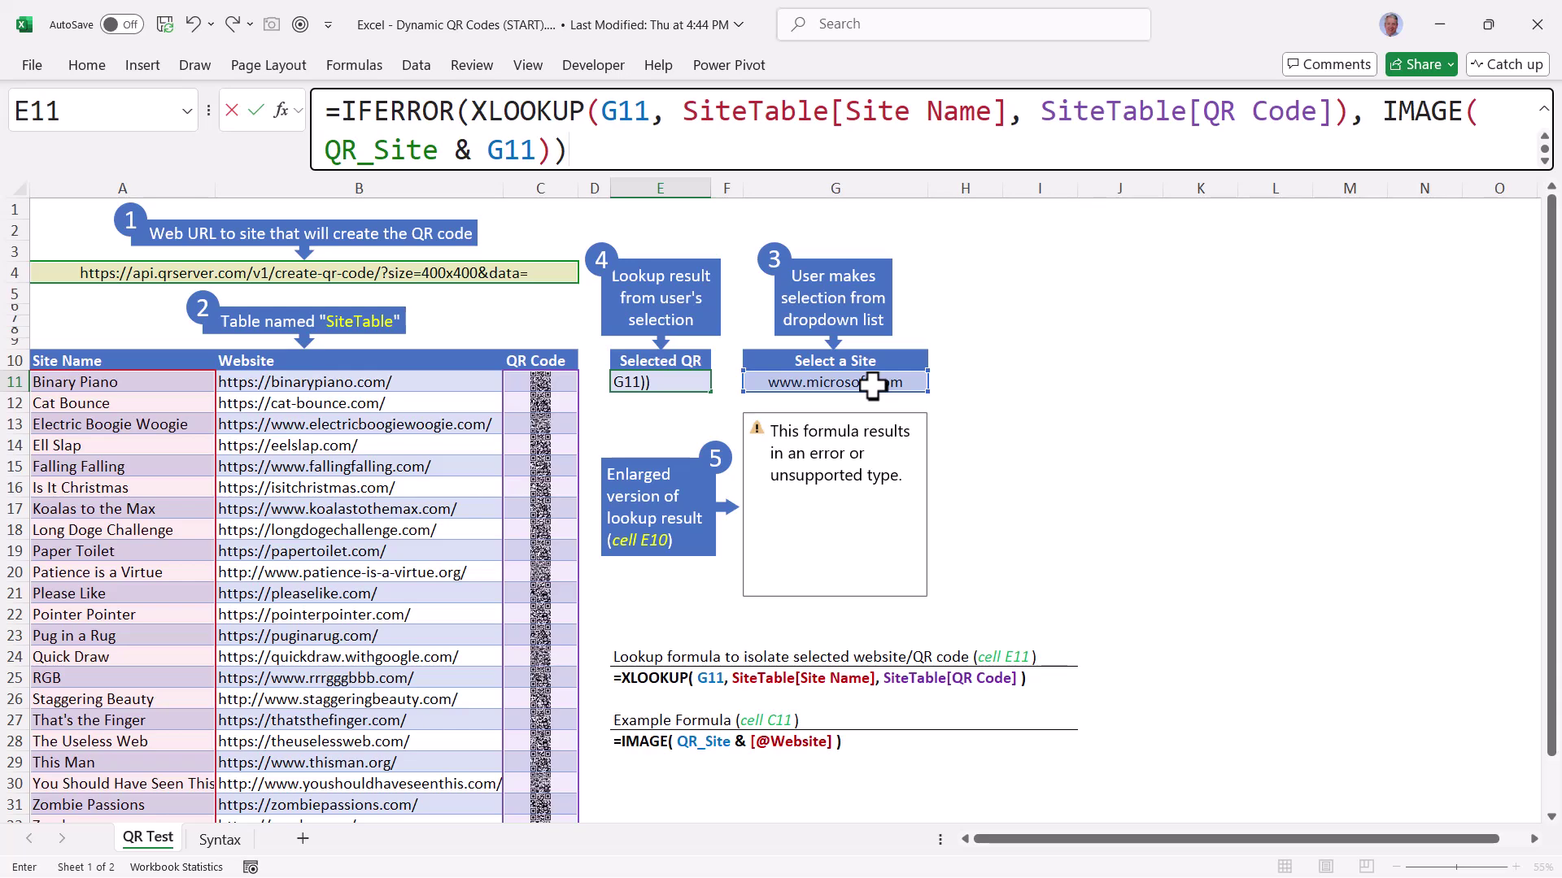
pyautogui.hotkey('ctrl', 'Return')
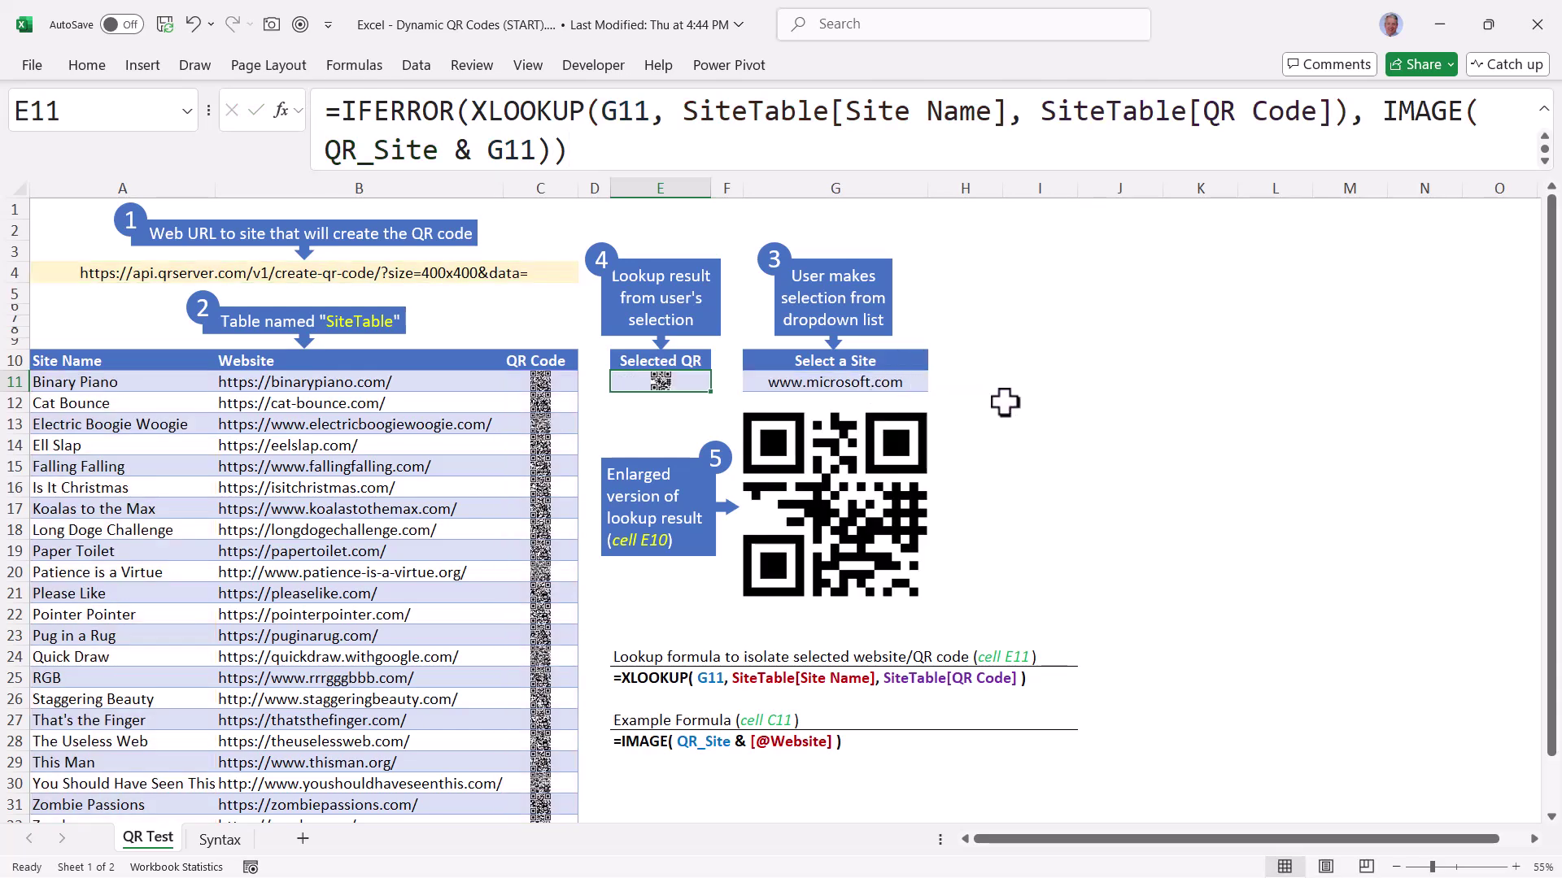
pyautogui.press('Right')
pyautogui.press('Right')
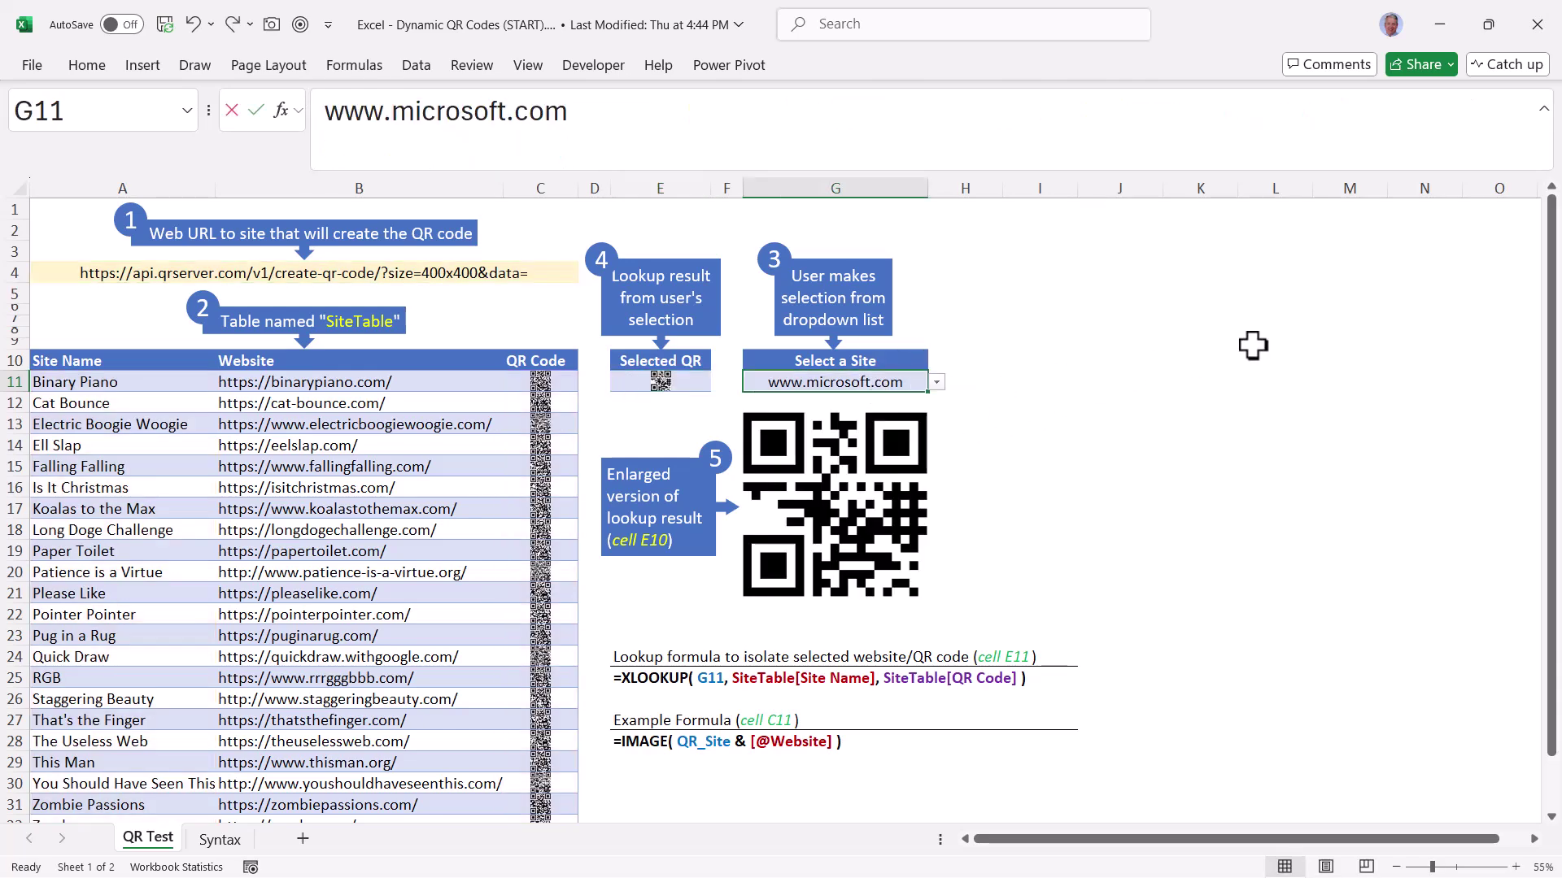
pyautogui.write('www.abc.com')
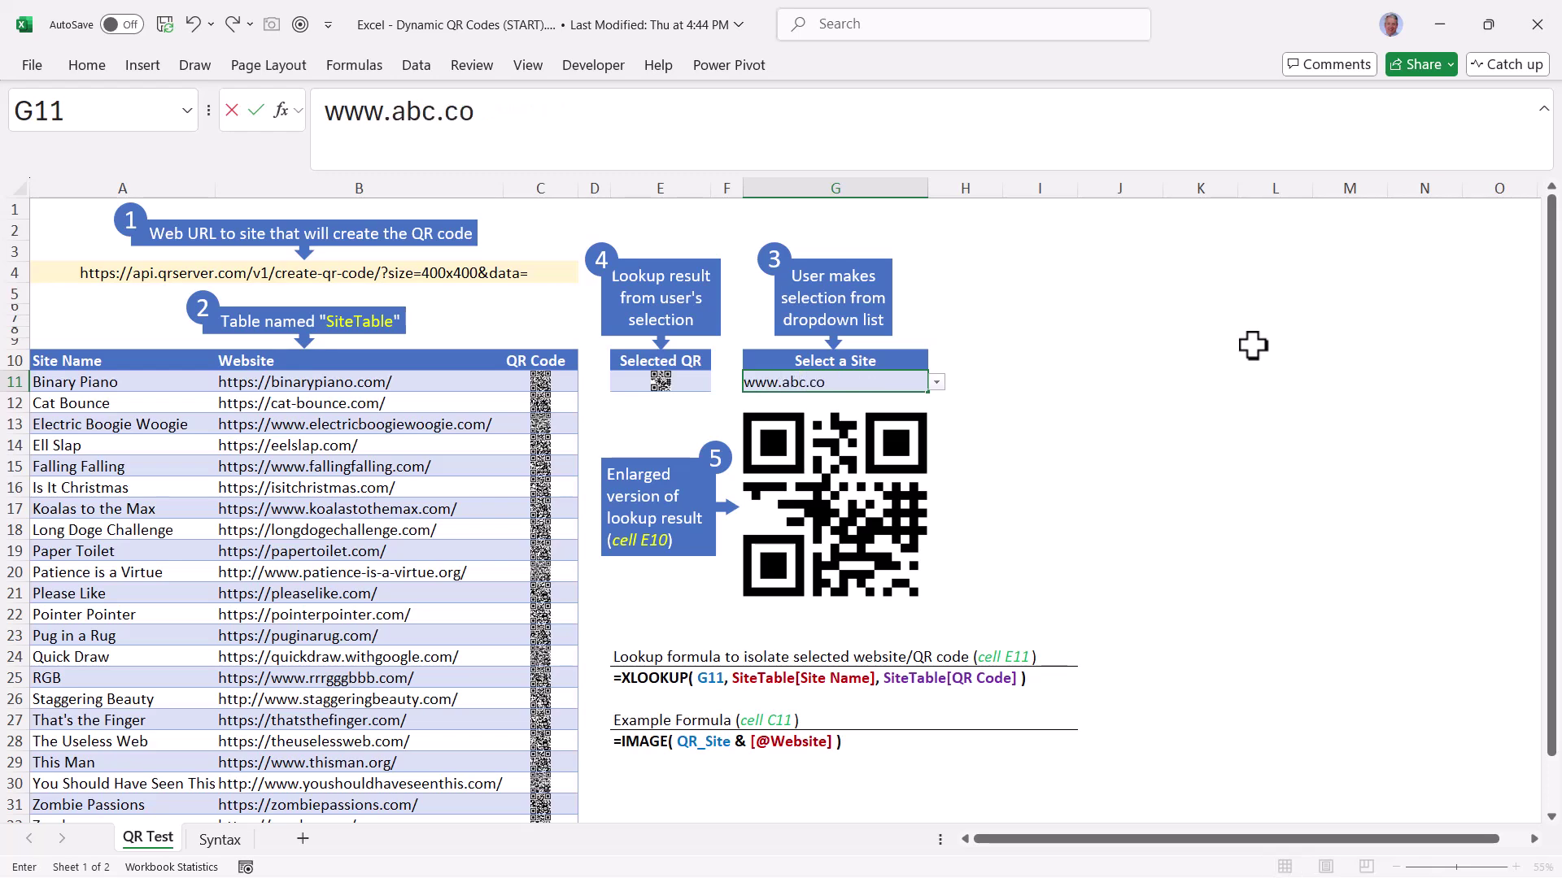
pyautogui.hotkey('ctrl', 'Return')
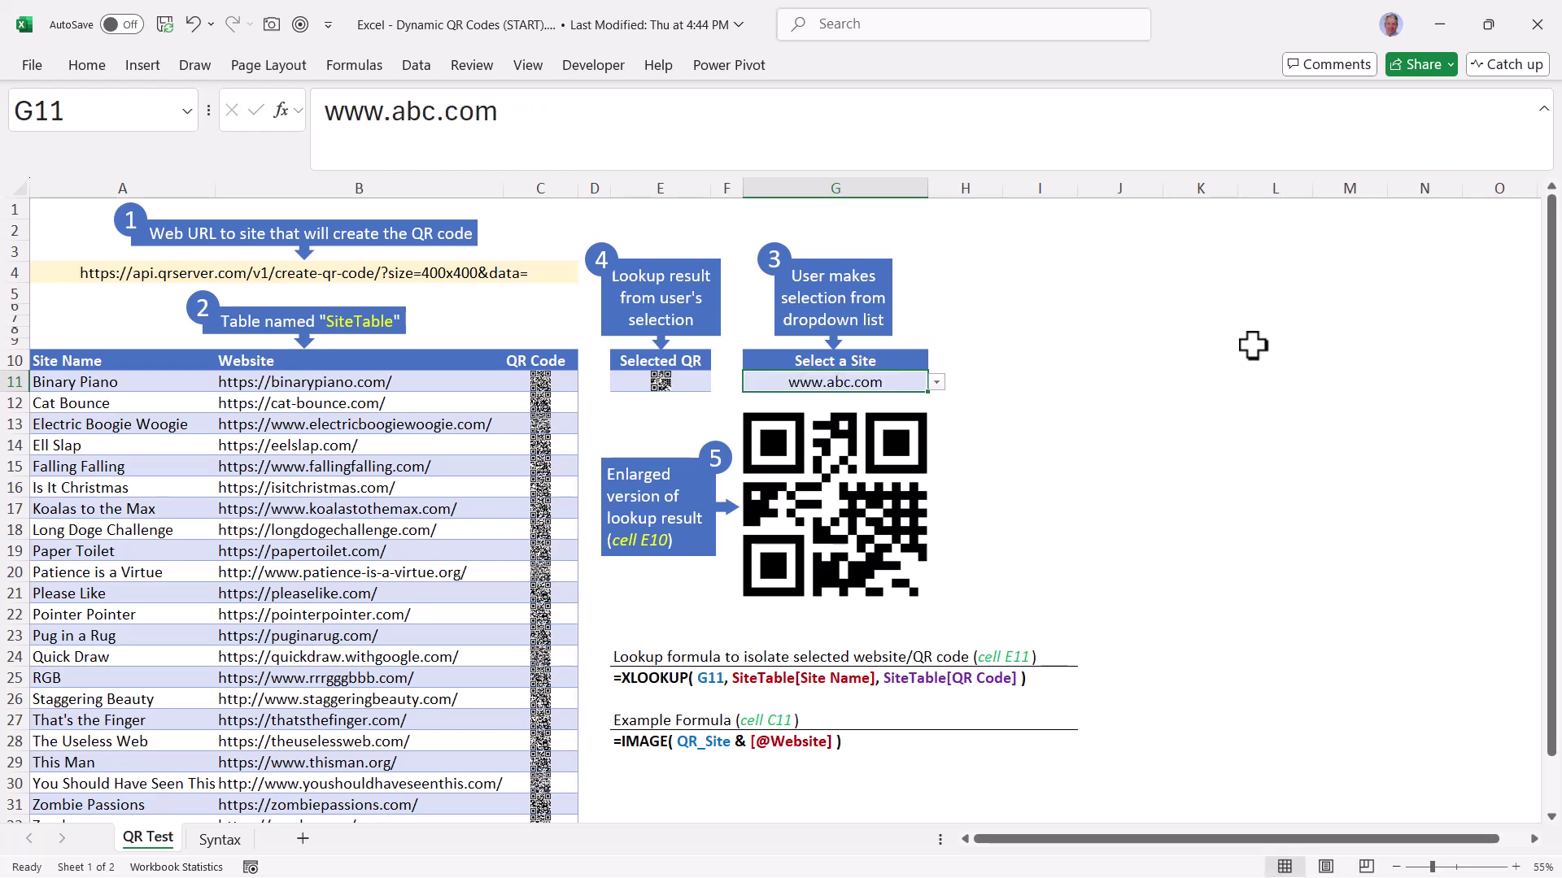
pyautogui.write('www.youtu')
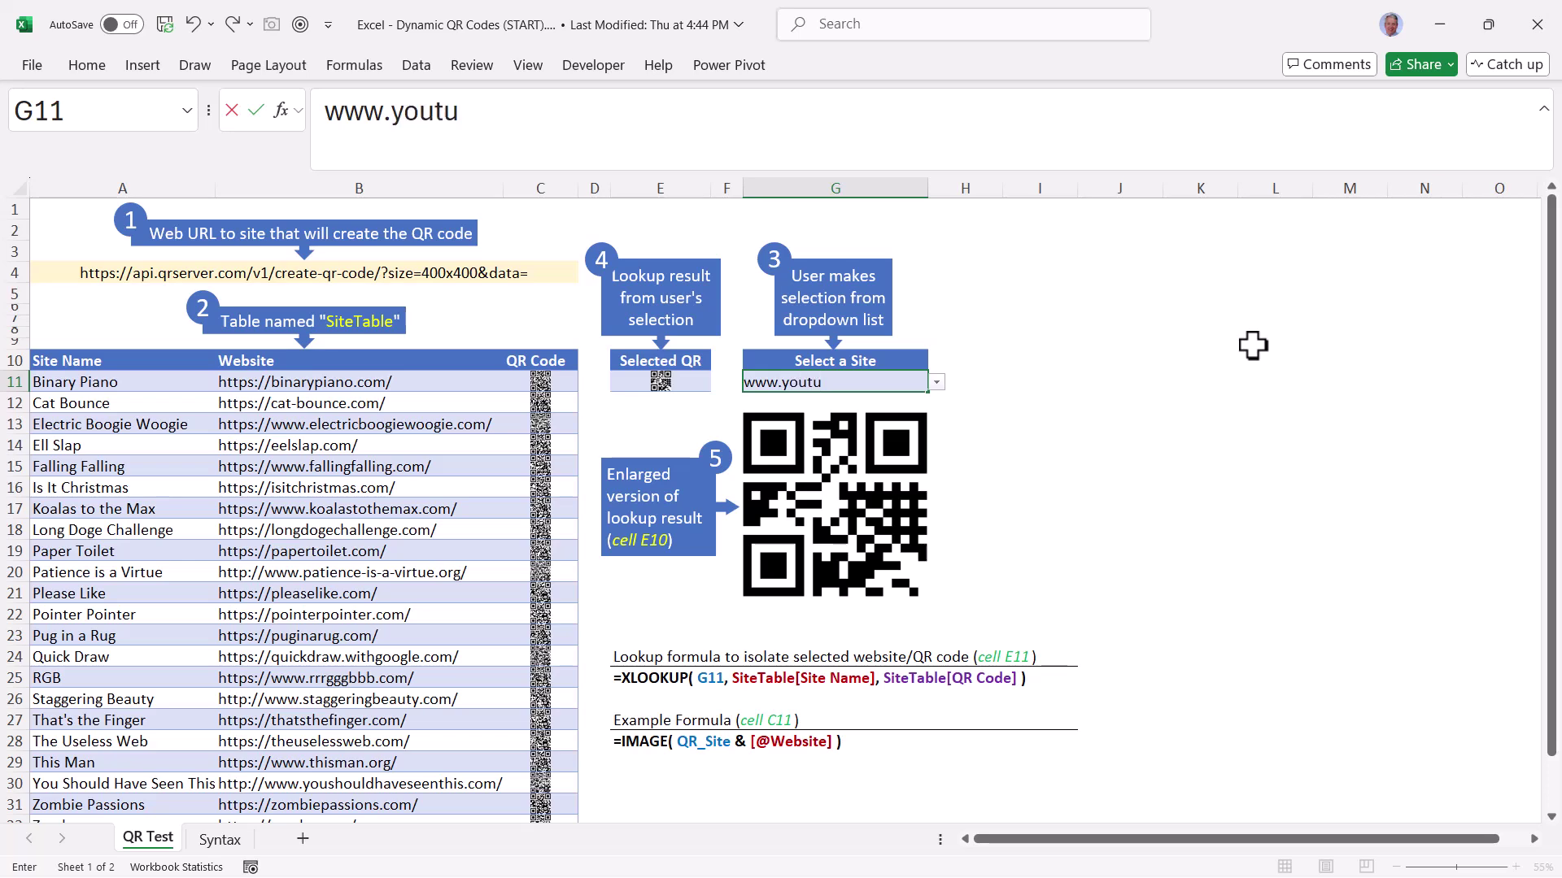
pyautogui.write('be.com')
pyautogui.hotkey('ctrl', 'Return')
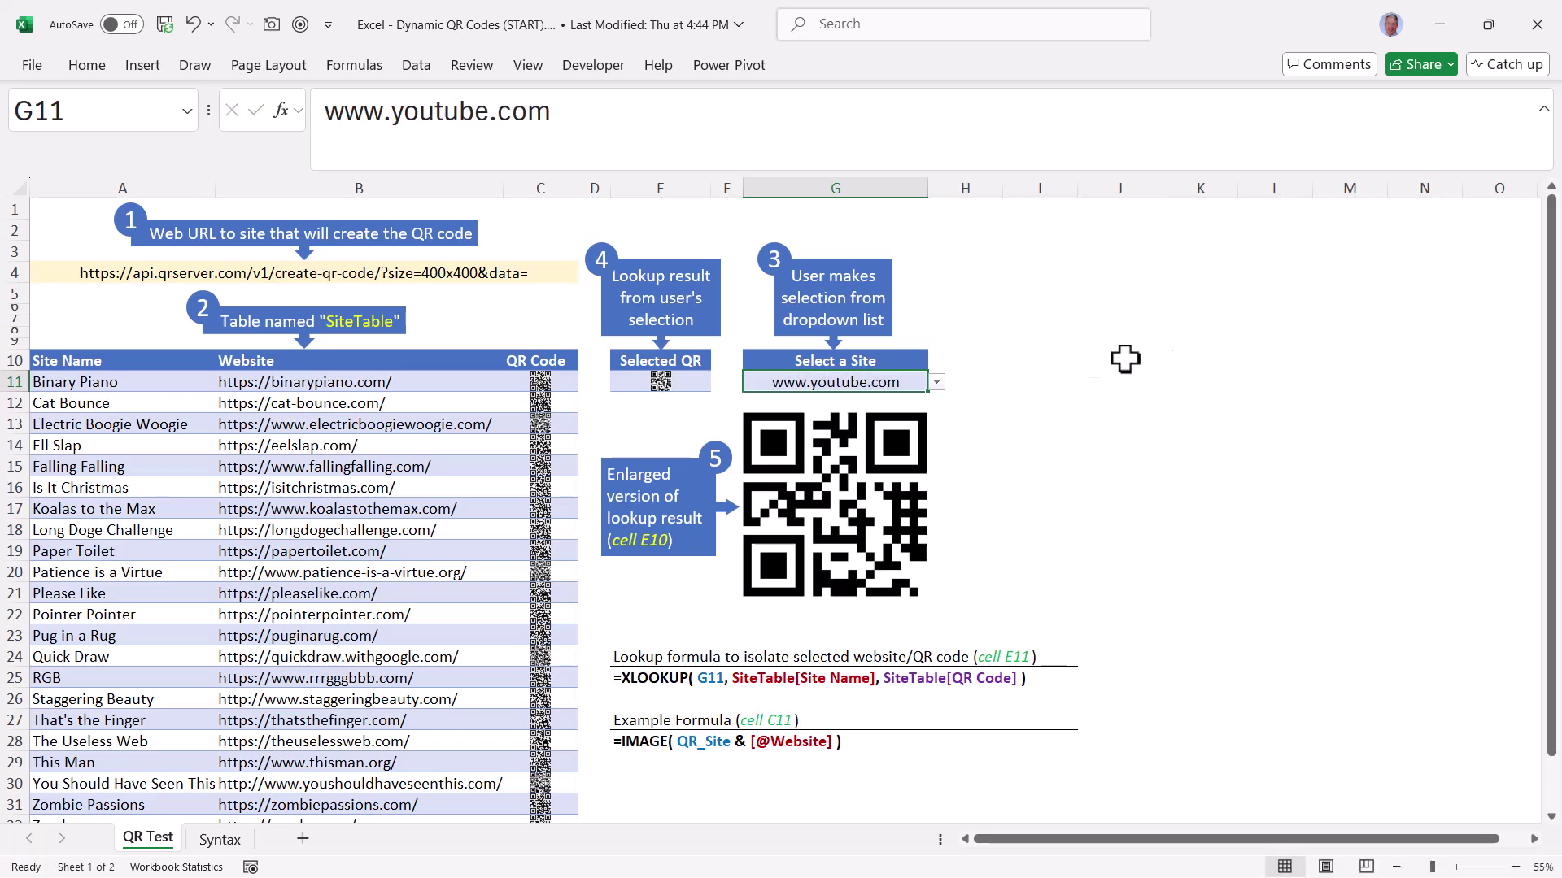
pyautogui.click(936, 381)
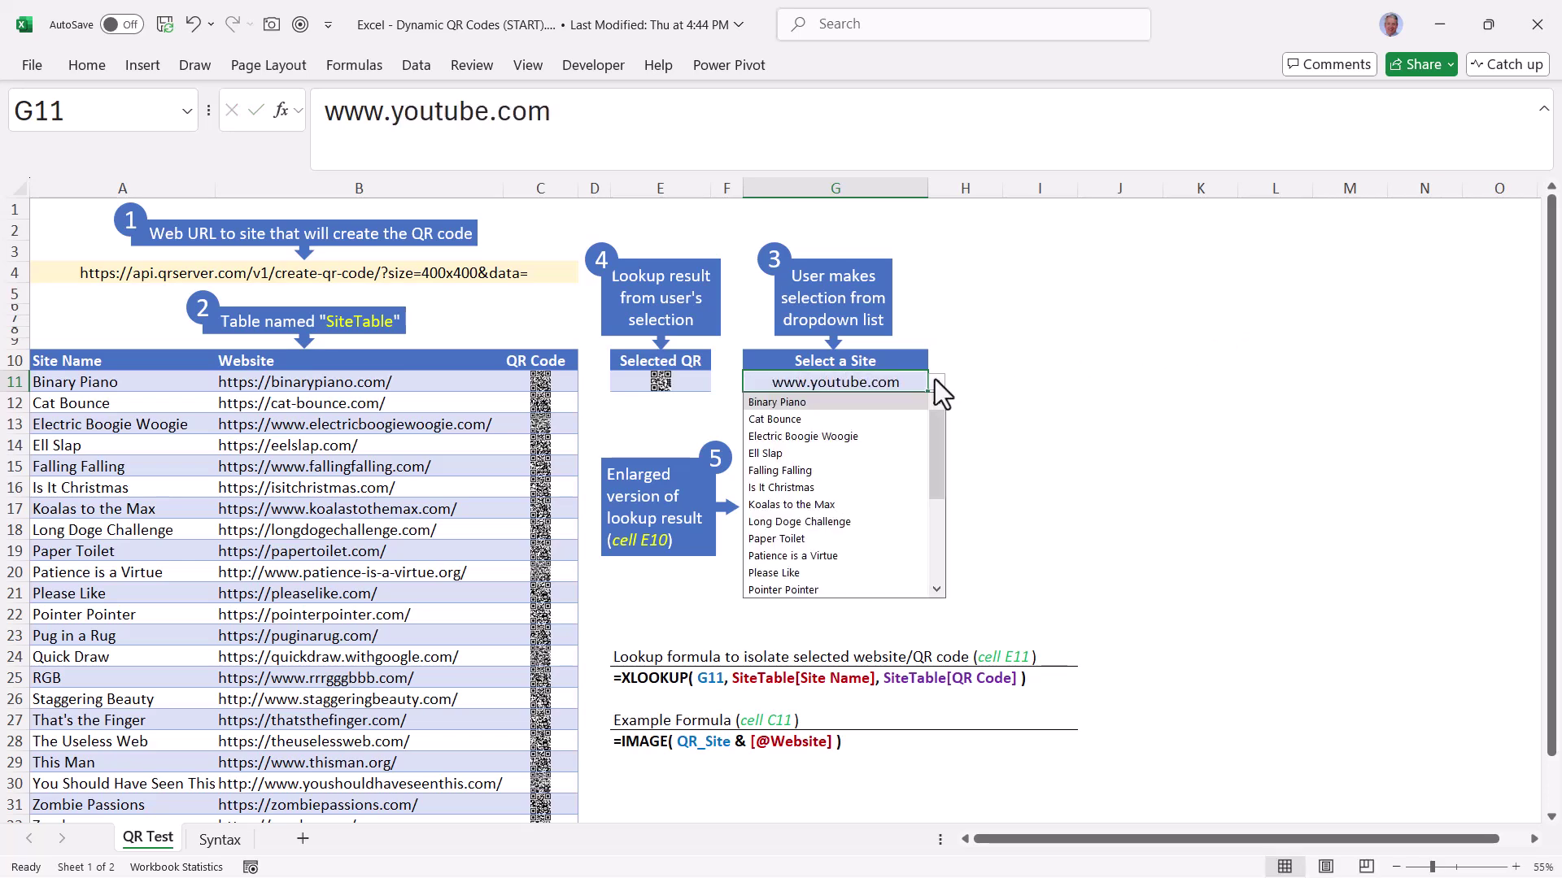
pyautogui.click(822, 506)
pyautogui.hotkey('ctrl', 'z')
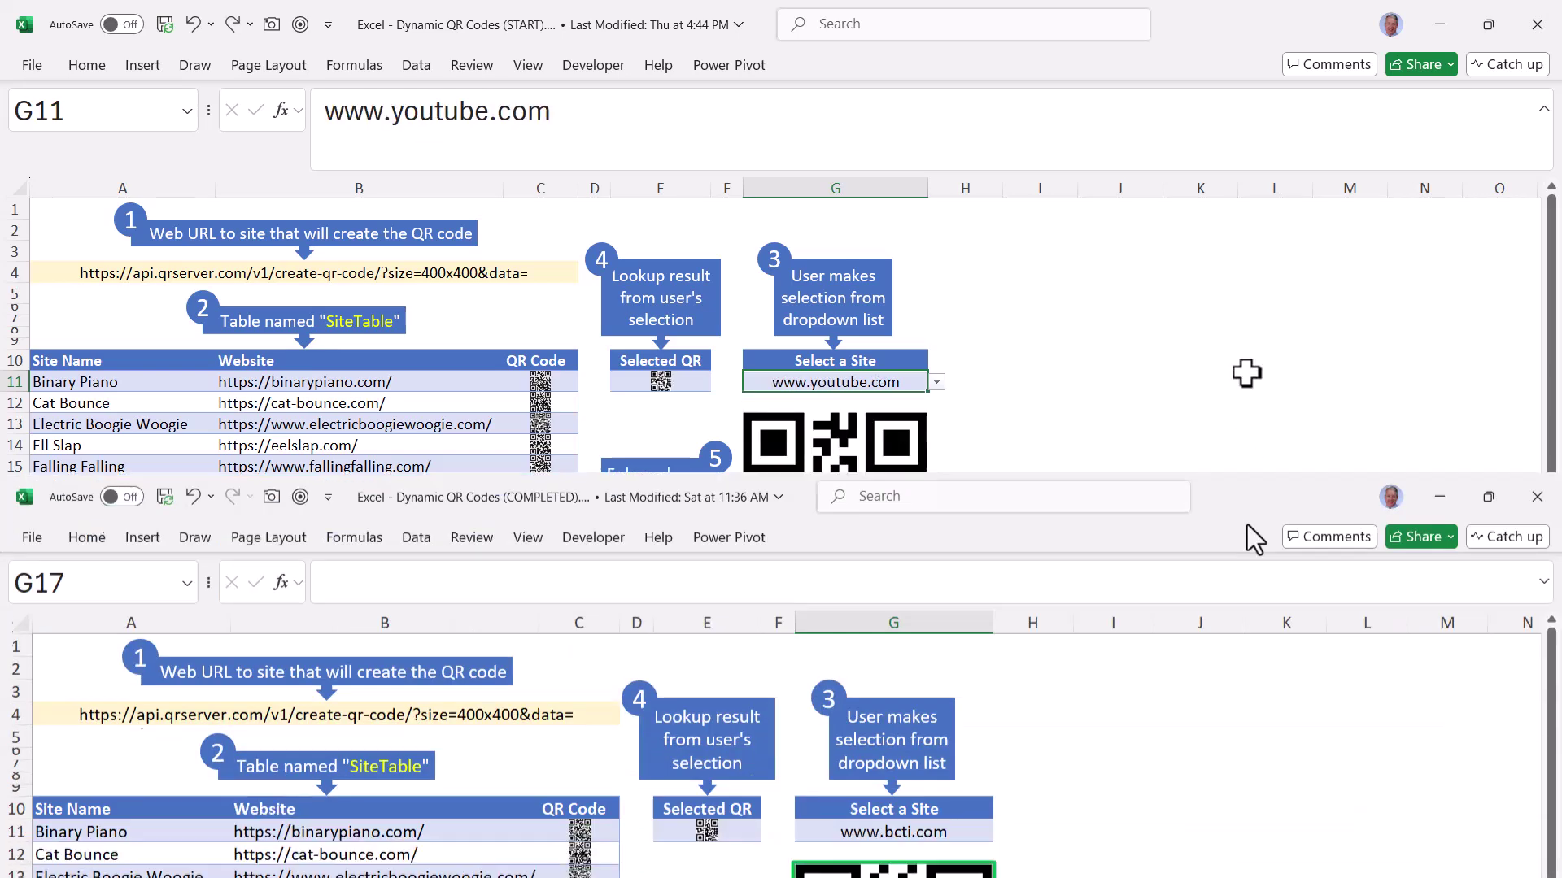